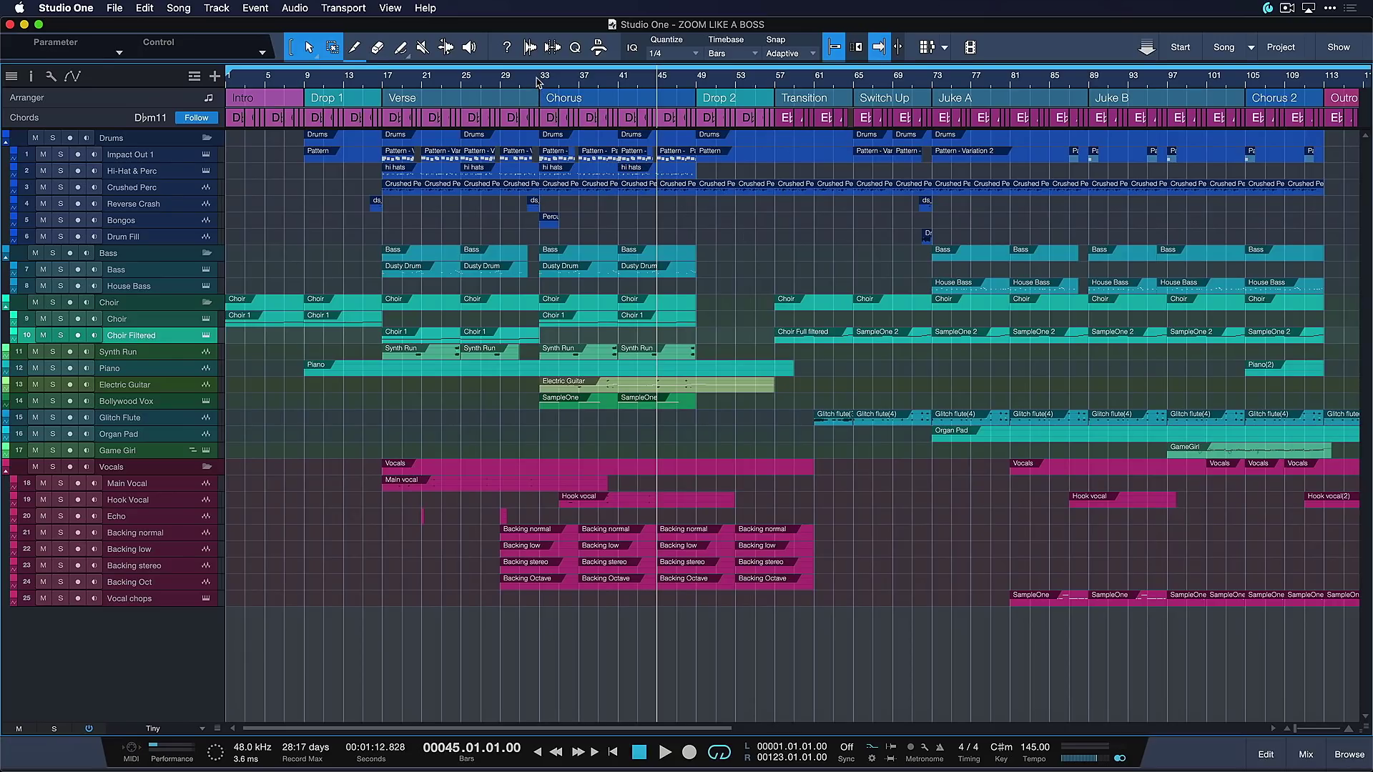
- Zoom the timeline in on the Chorus section around bars 37 to 41 and zoom back out to the whole song
drag(538, 79, 544, 136)
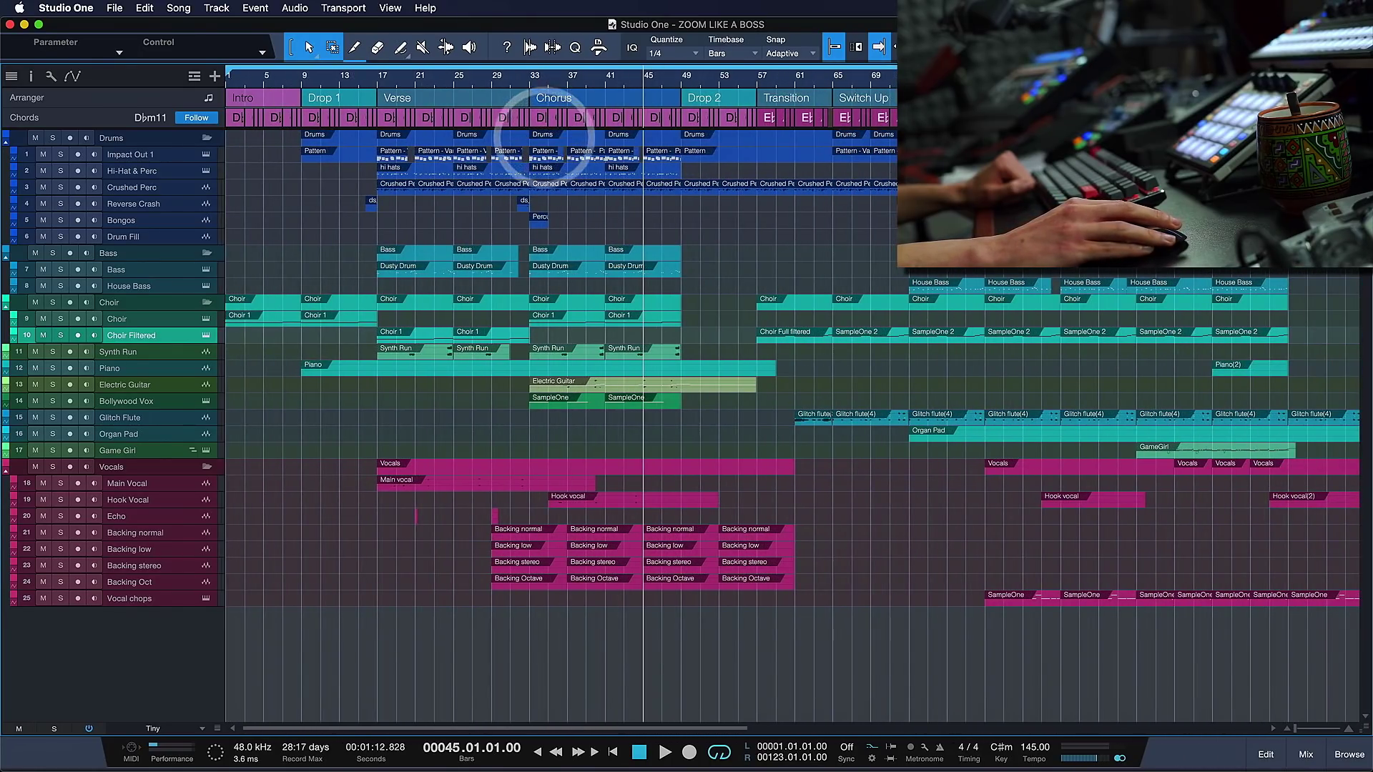
drag(565, 77, 573, 142)
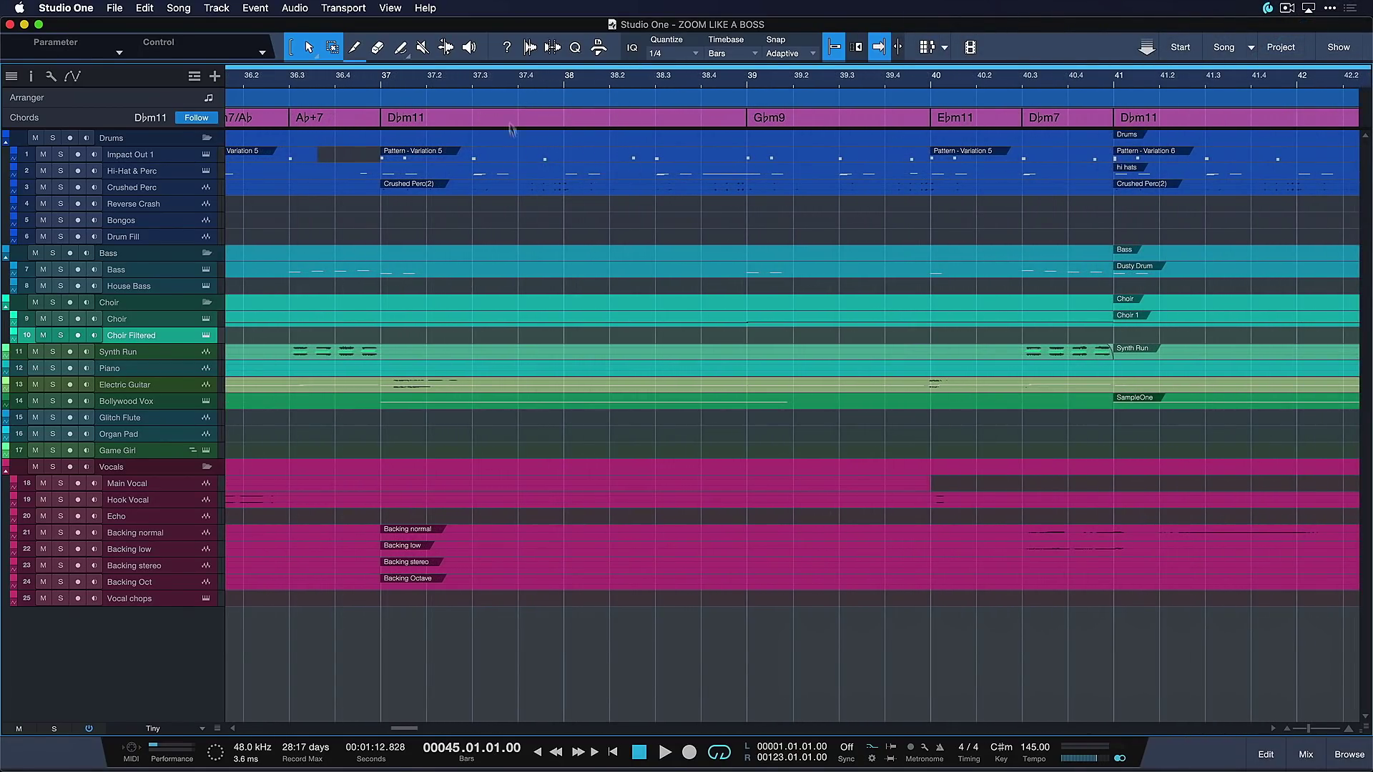
click(501, 84)
drag(500, 84, 474, 74)
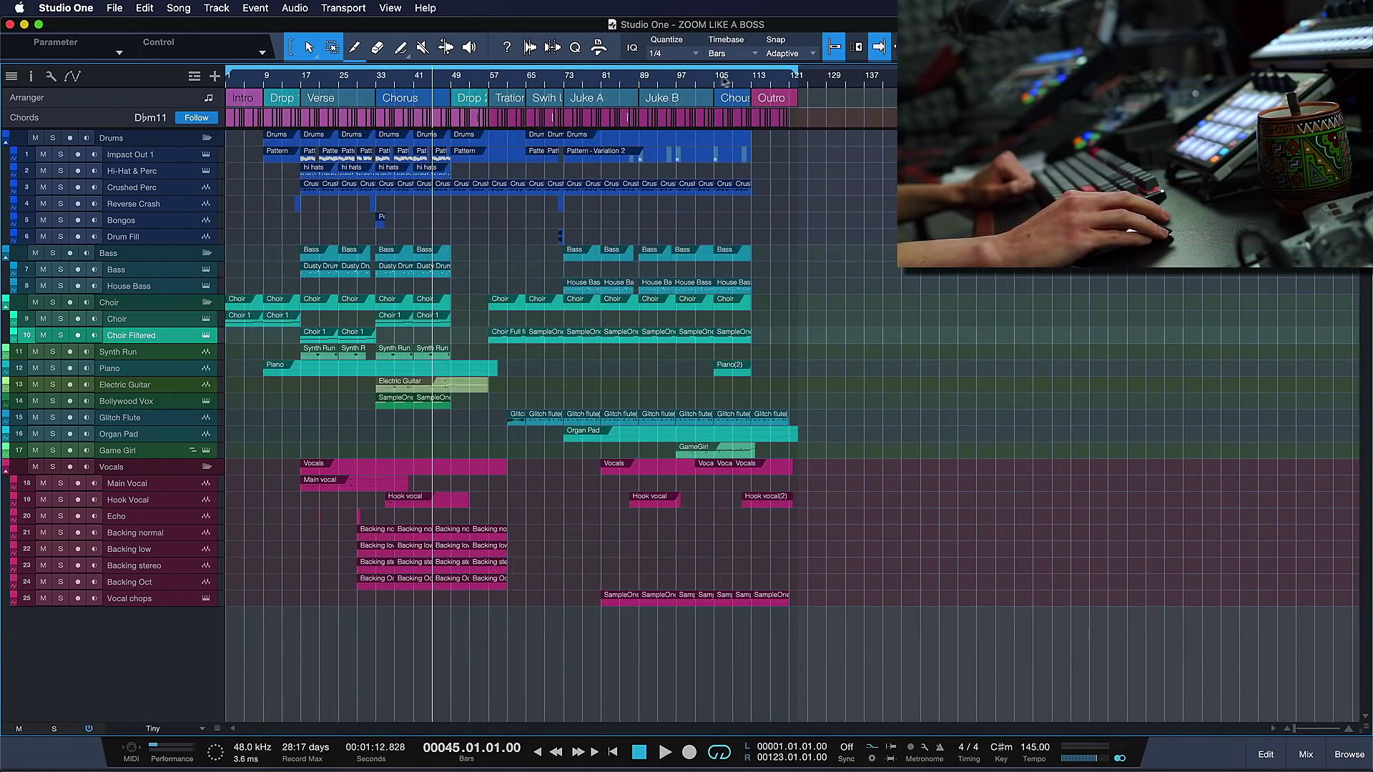
- Zoom the timeline in on bar 97 between Juke B and Chorus 2, back out, and in again on Juke A
drag(680, 84, 668, 179)
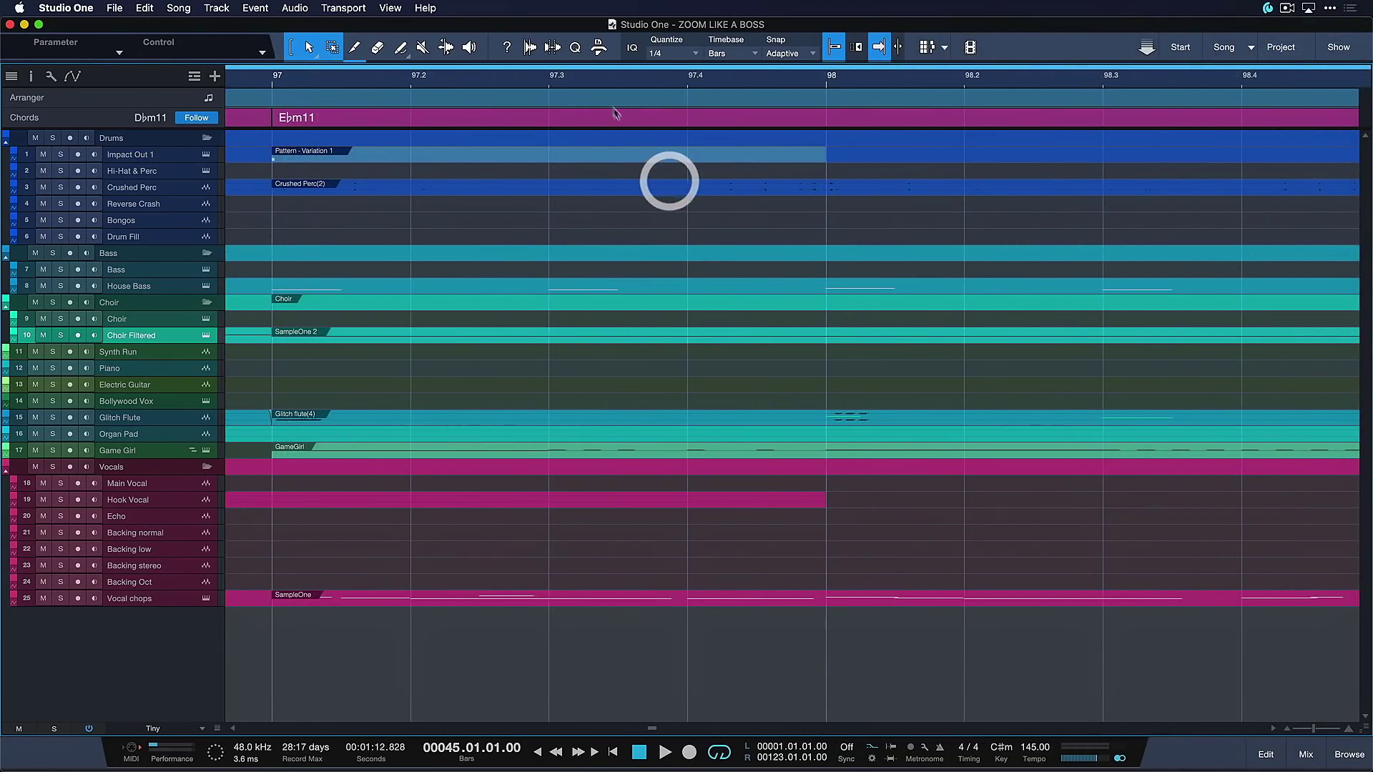
drag(598, 83, 585, 36)
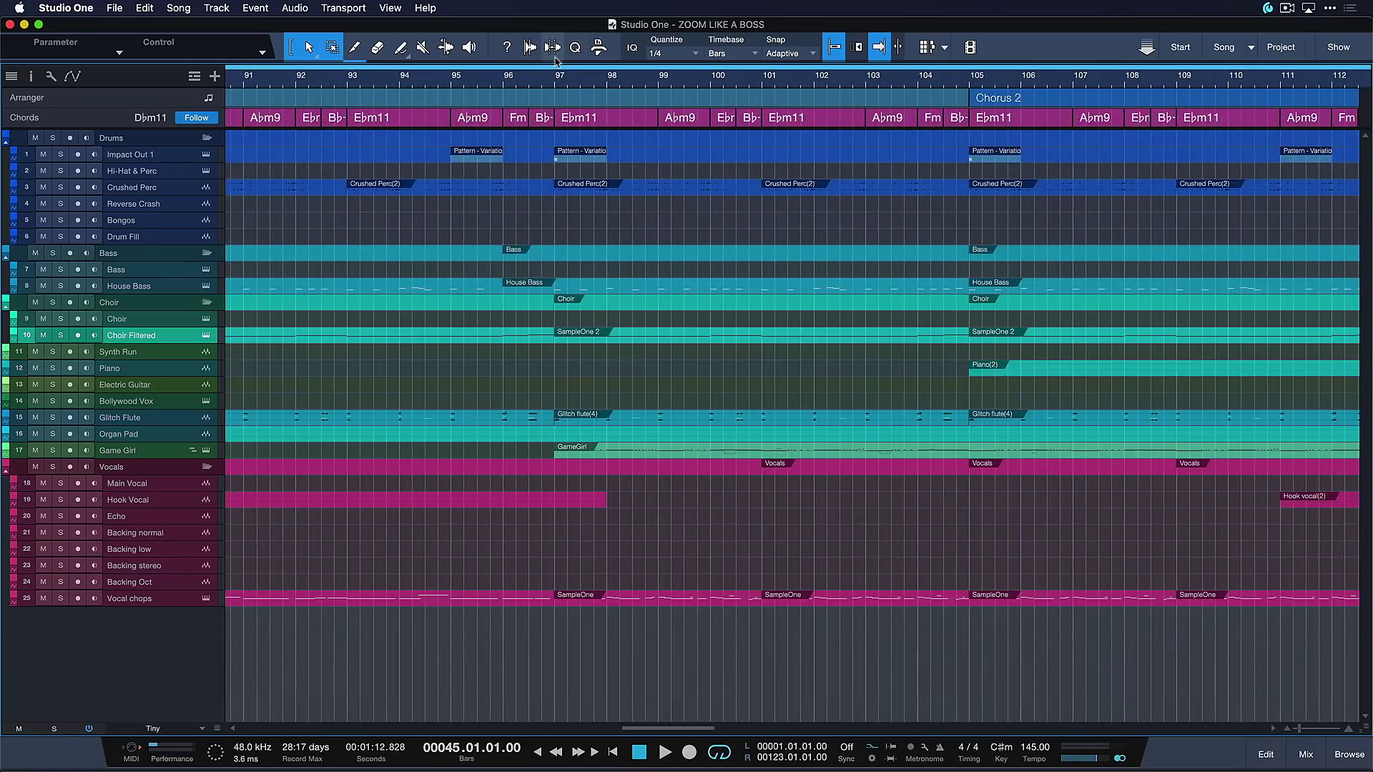
drag(542, 82, 538, 48)
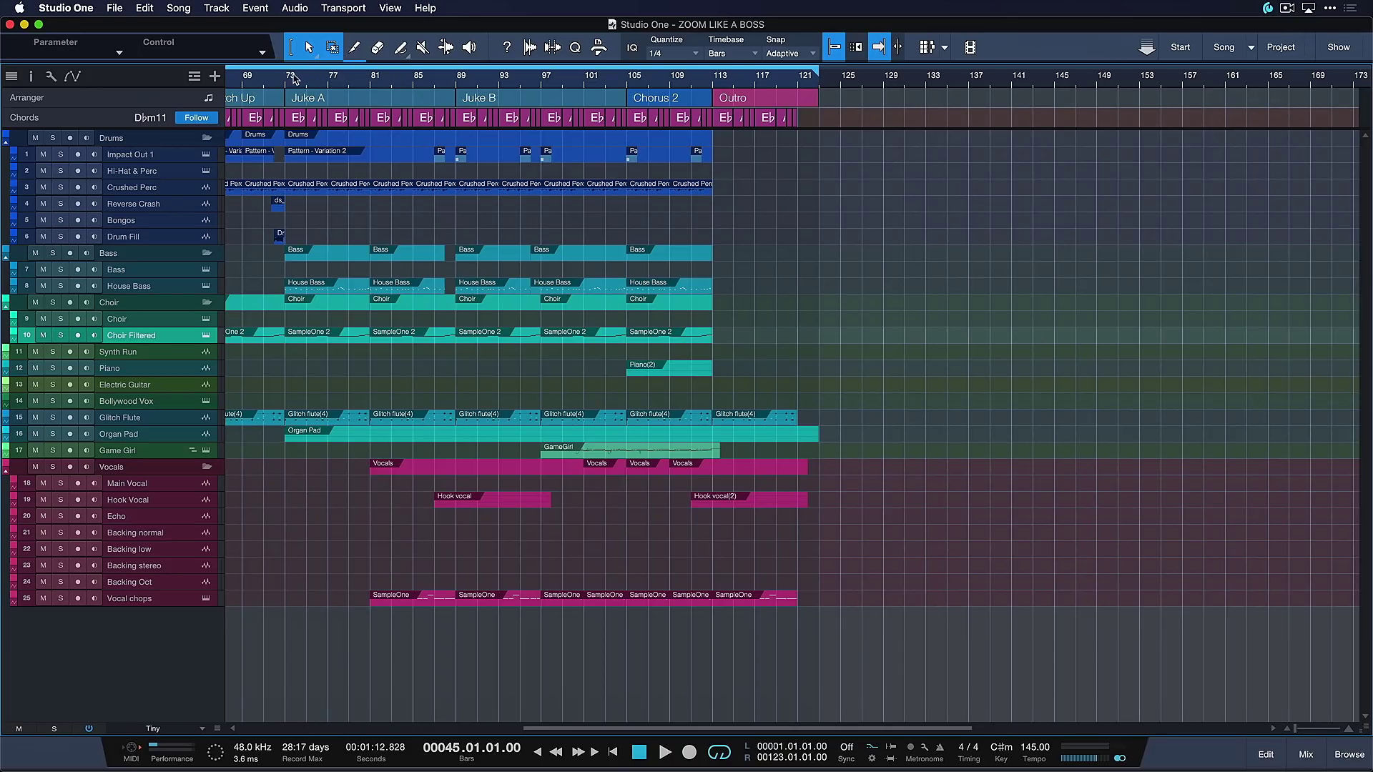
drag(295, 79, 443, 195)
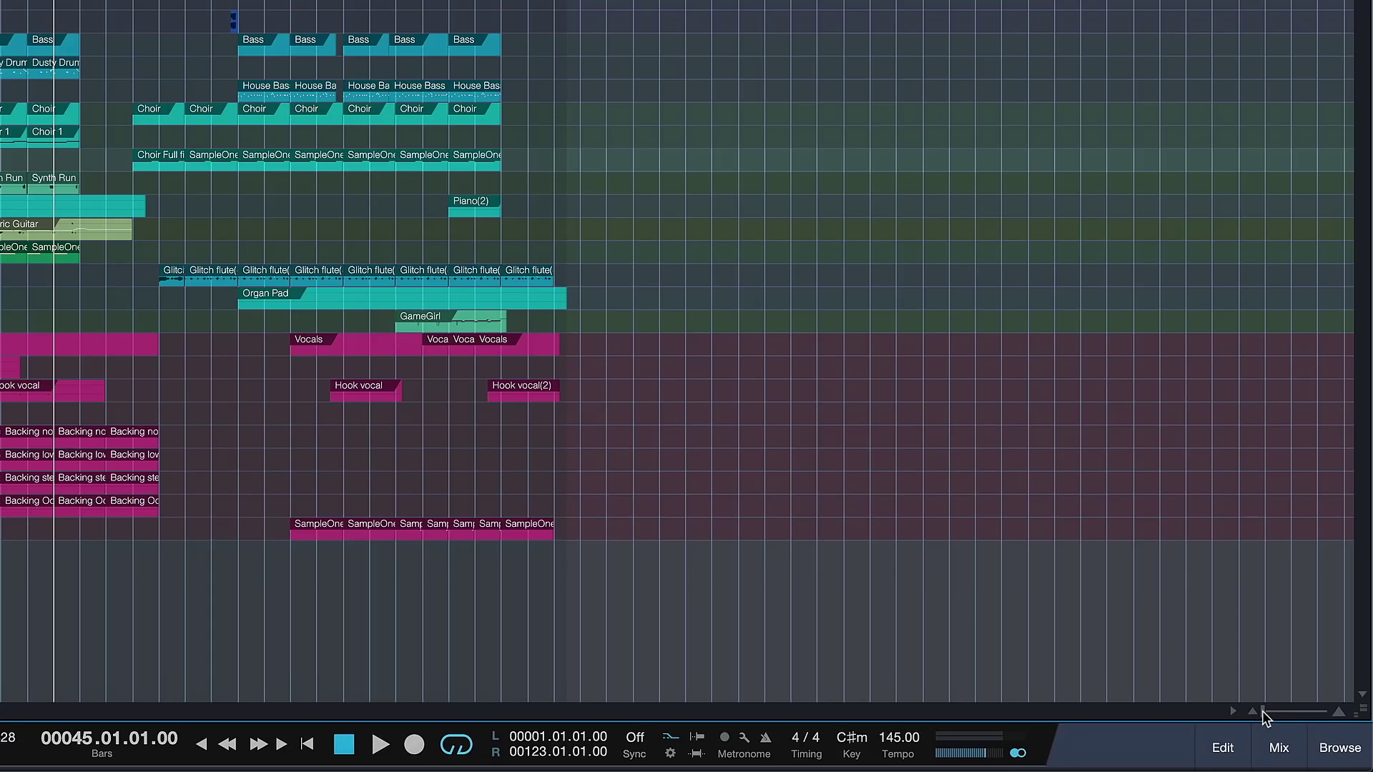
- Zoom the arrangement horizontally in and out with the horizontal zoom control, finishing with an overview of the whole song
mouse_move(1256, 710)
mouse_down()
mouse_move(1342, 713)
mouse_move(1261, 712)
mouse_up()
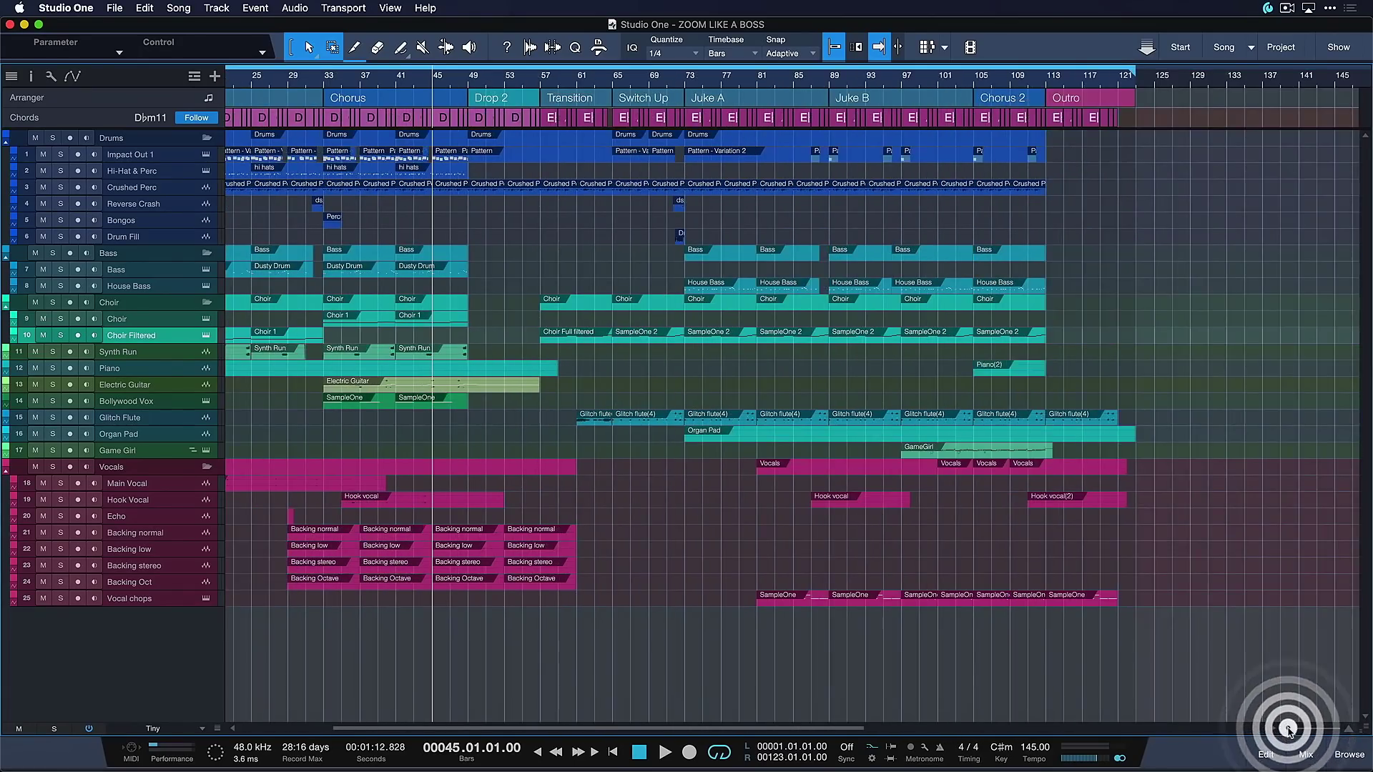
click(1288, 729)
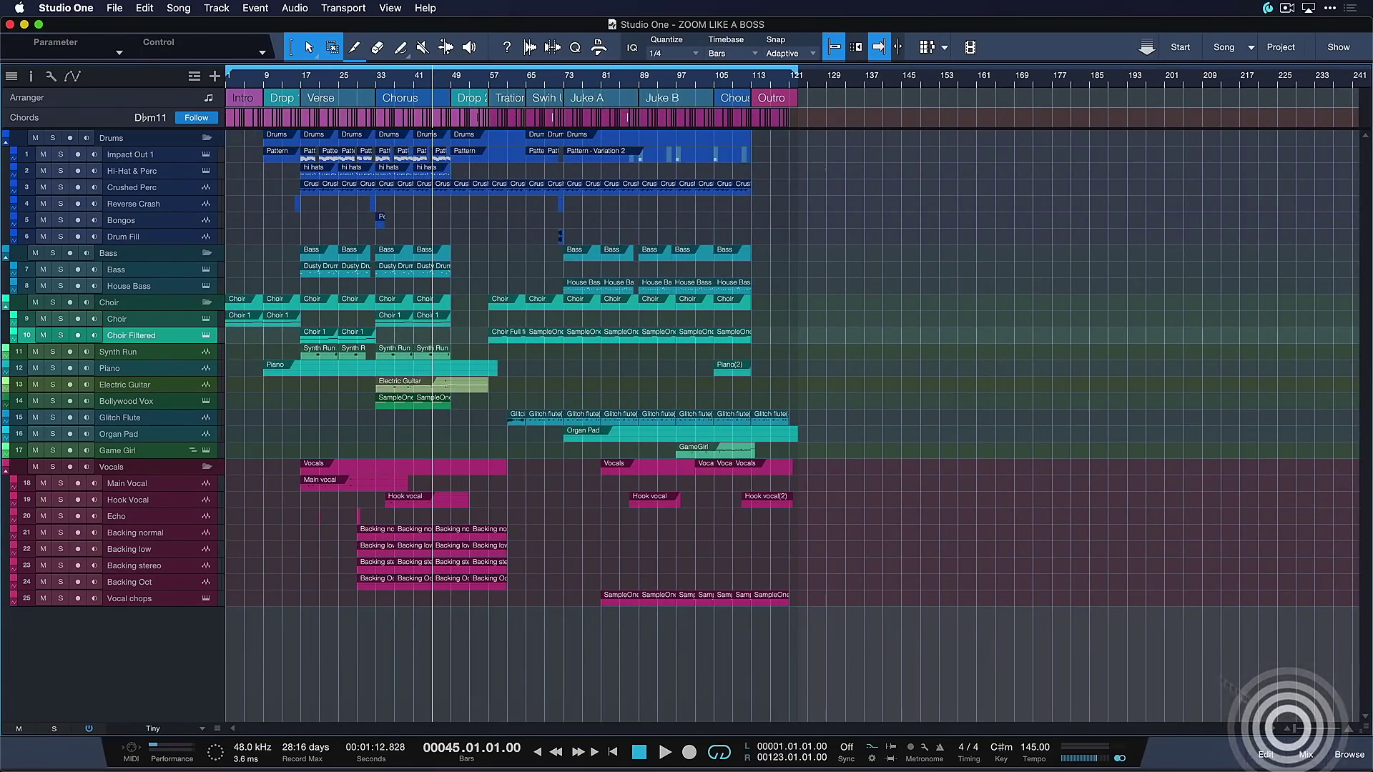
click(1350, 729)
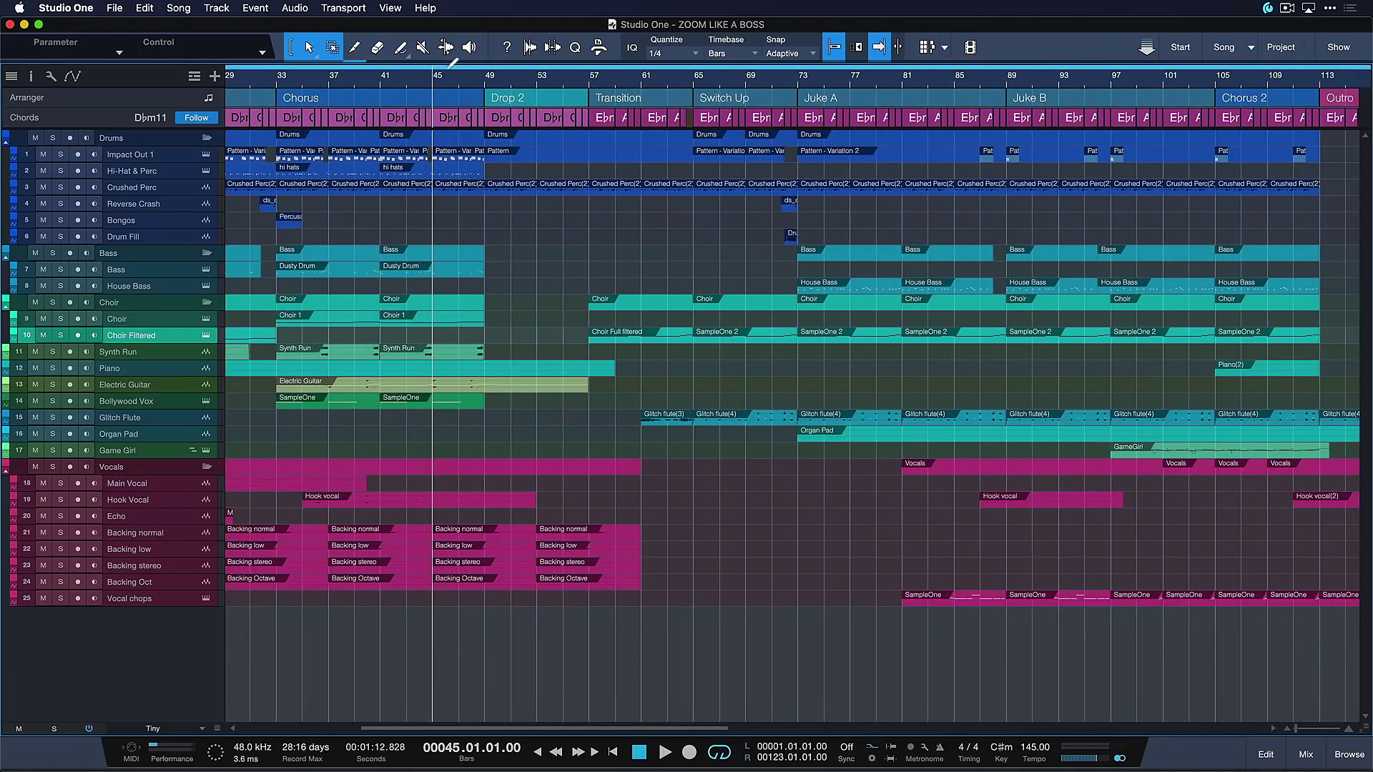
click(1348, 729)
click(1348, 729)
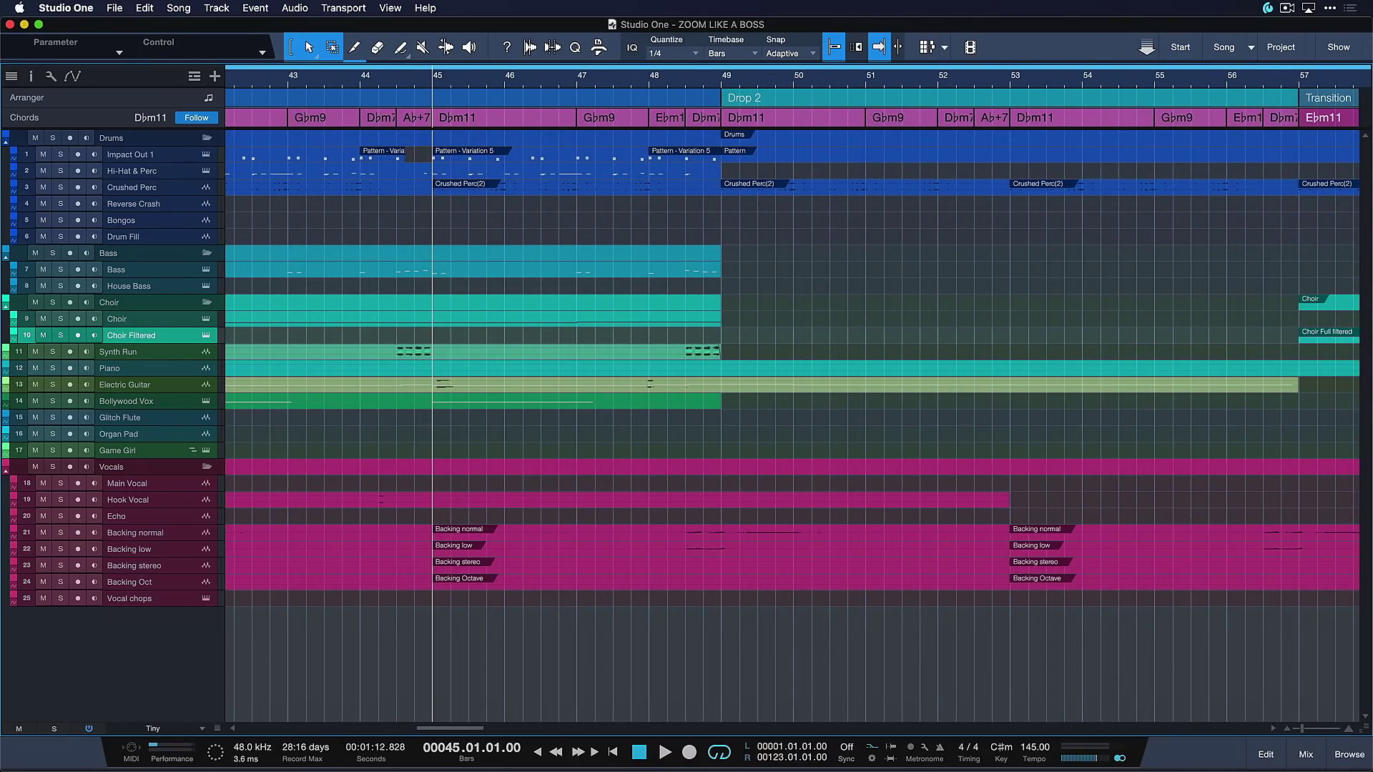
click(1287, 730)
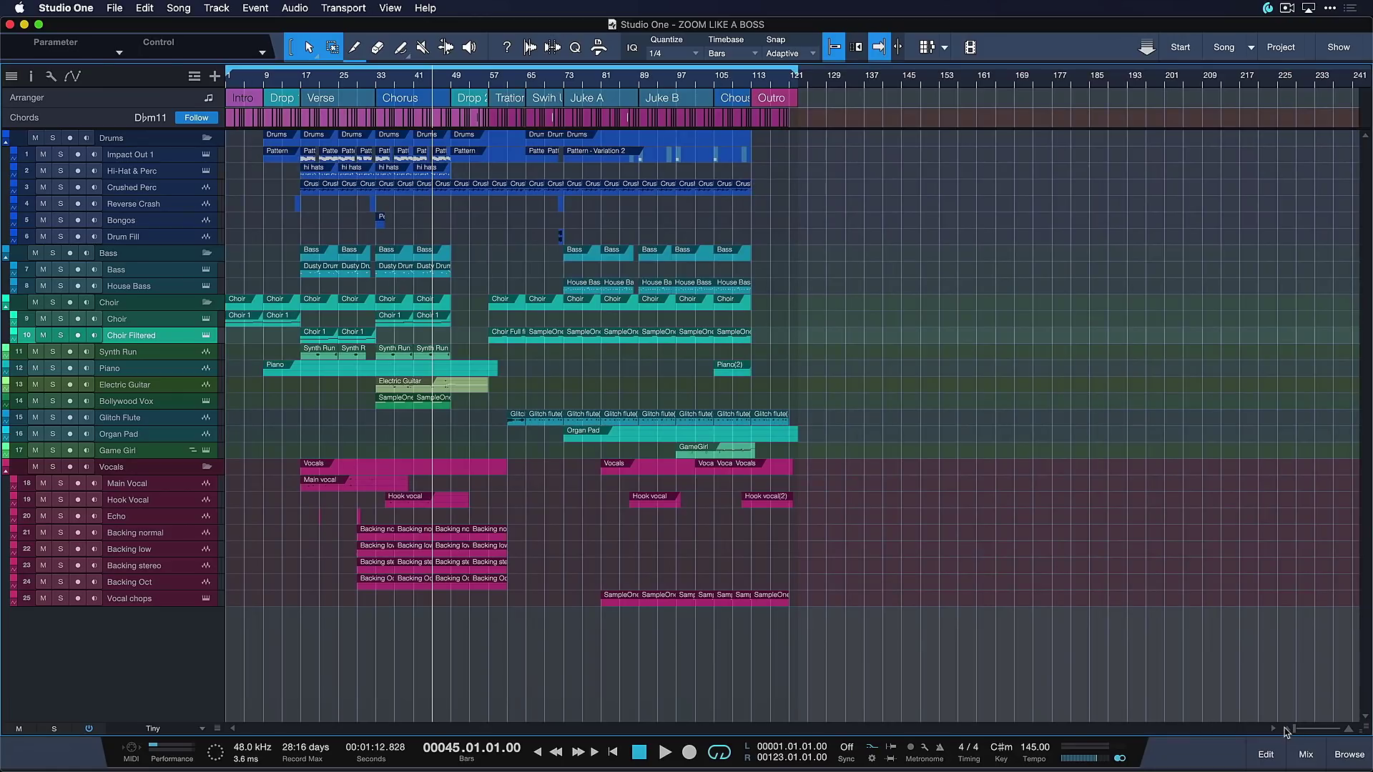
- Place the playback cursor at bar 73 and zoom the arrangement in and out around the start of Juke A
click(564, 84)
click(1349, 731)
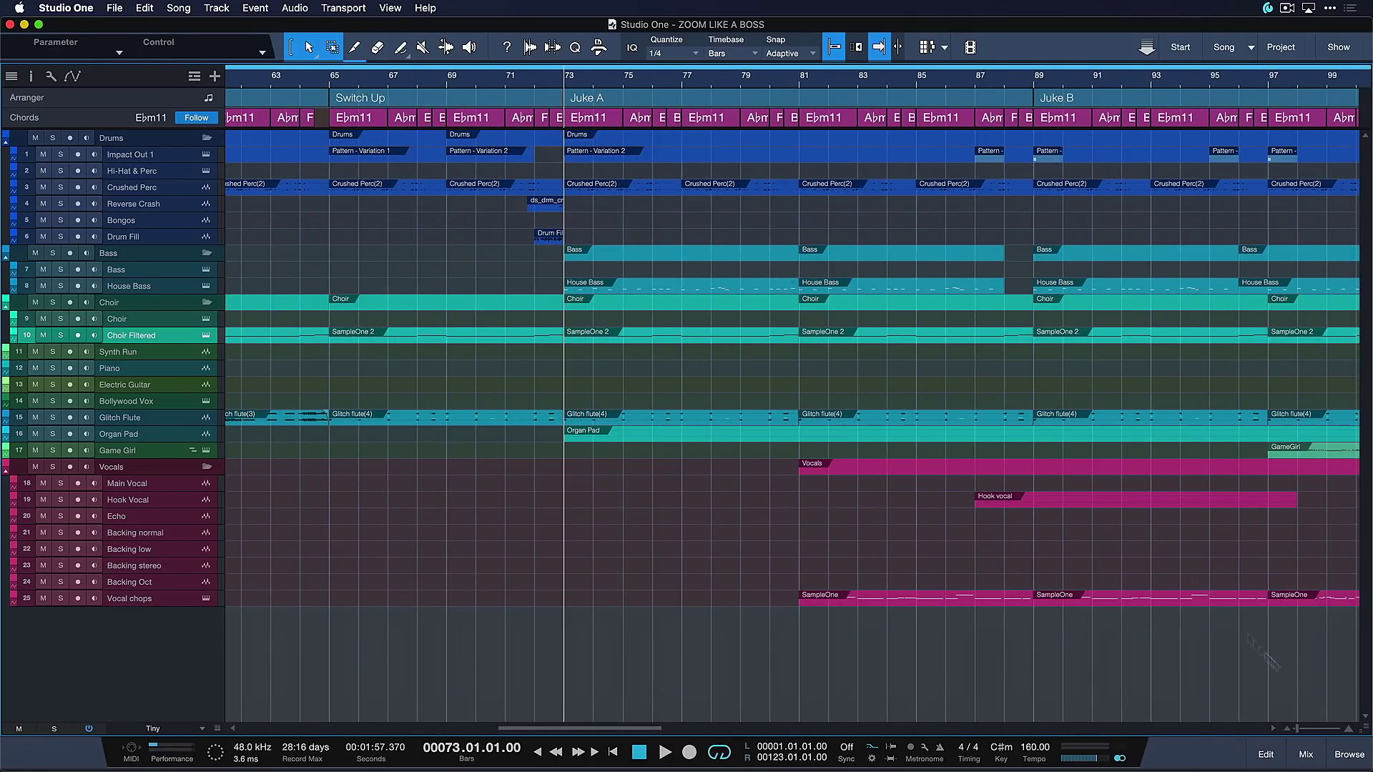
click(1349, 730)
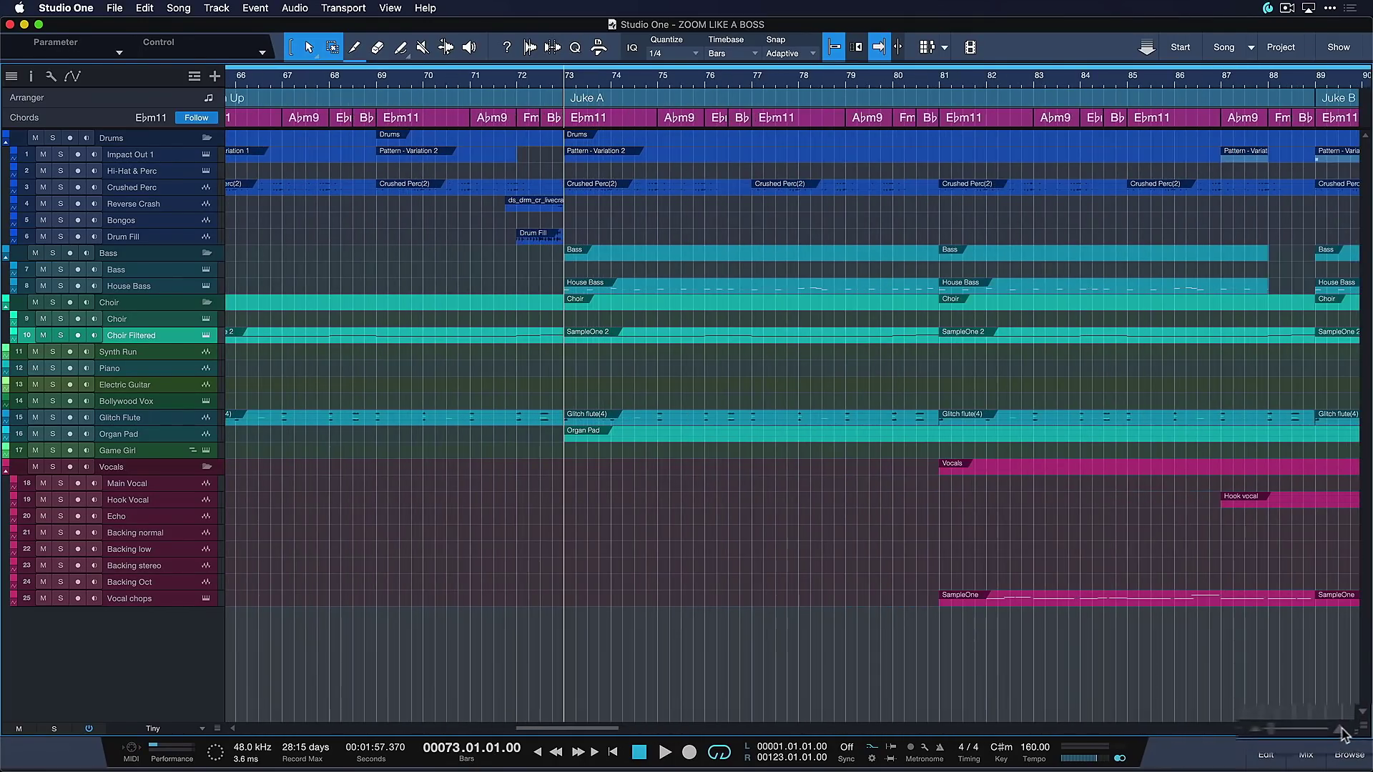
click(1325, 728)
click(1203, 729)
click(1202, 730)
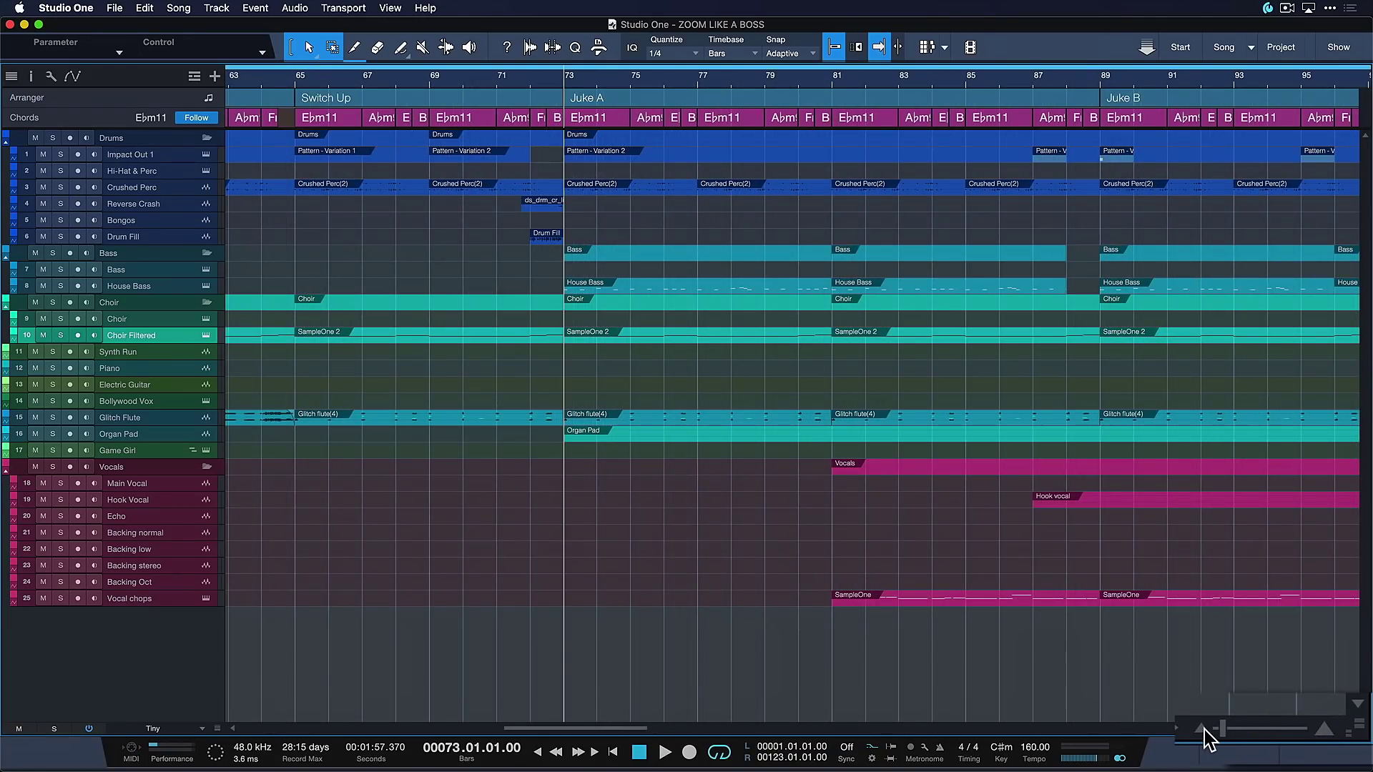
- Move the playback cursor to several bars, finishing at bar 115 in the Outro, and zoom the arrangement horizontally around it
click(404, 75)
click(613, 75)
click(781, 75)
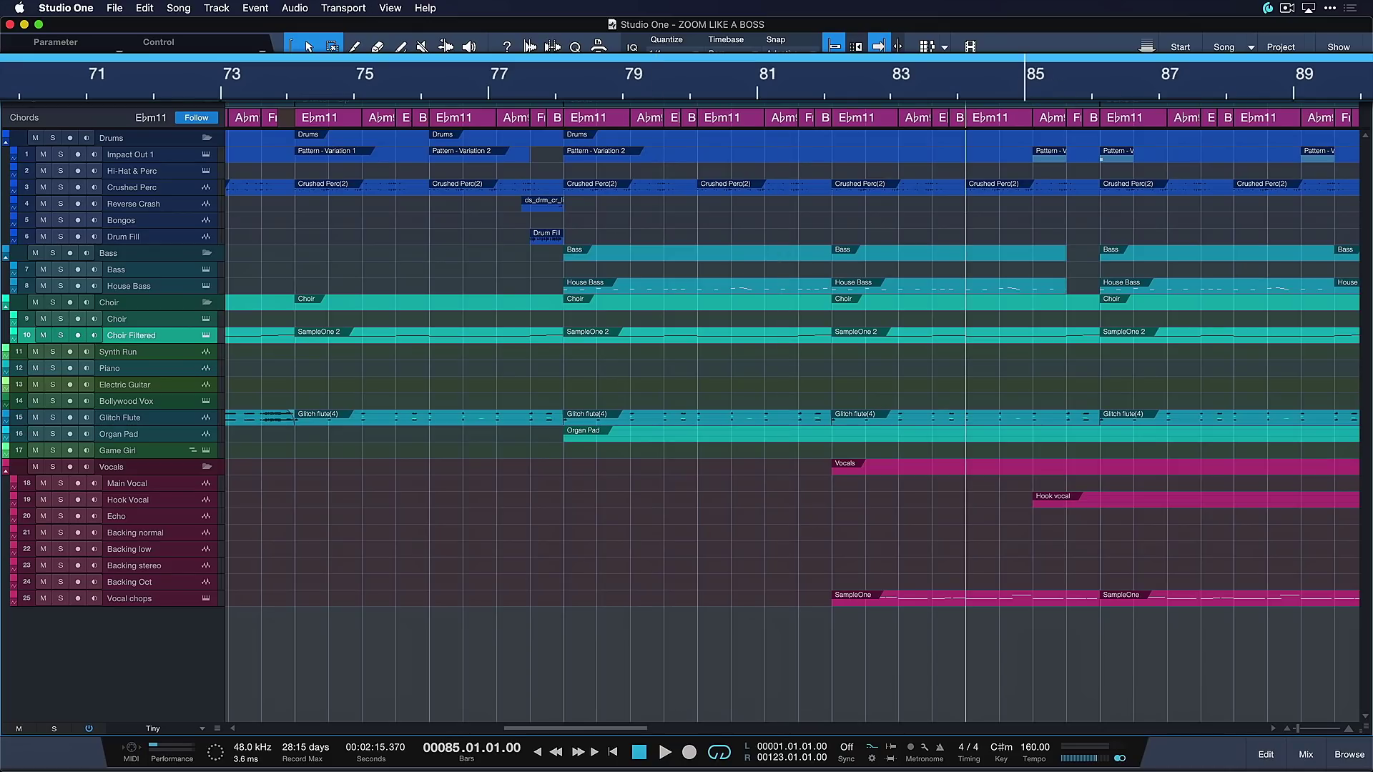
click(1027, 90)
click(861, 68)
click(1202, 732)
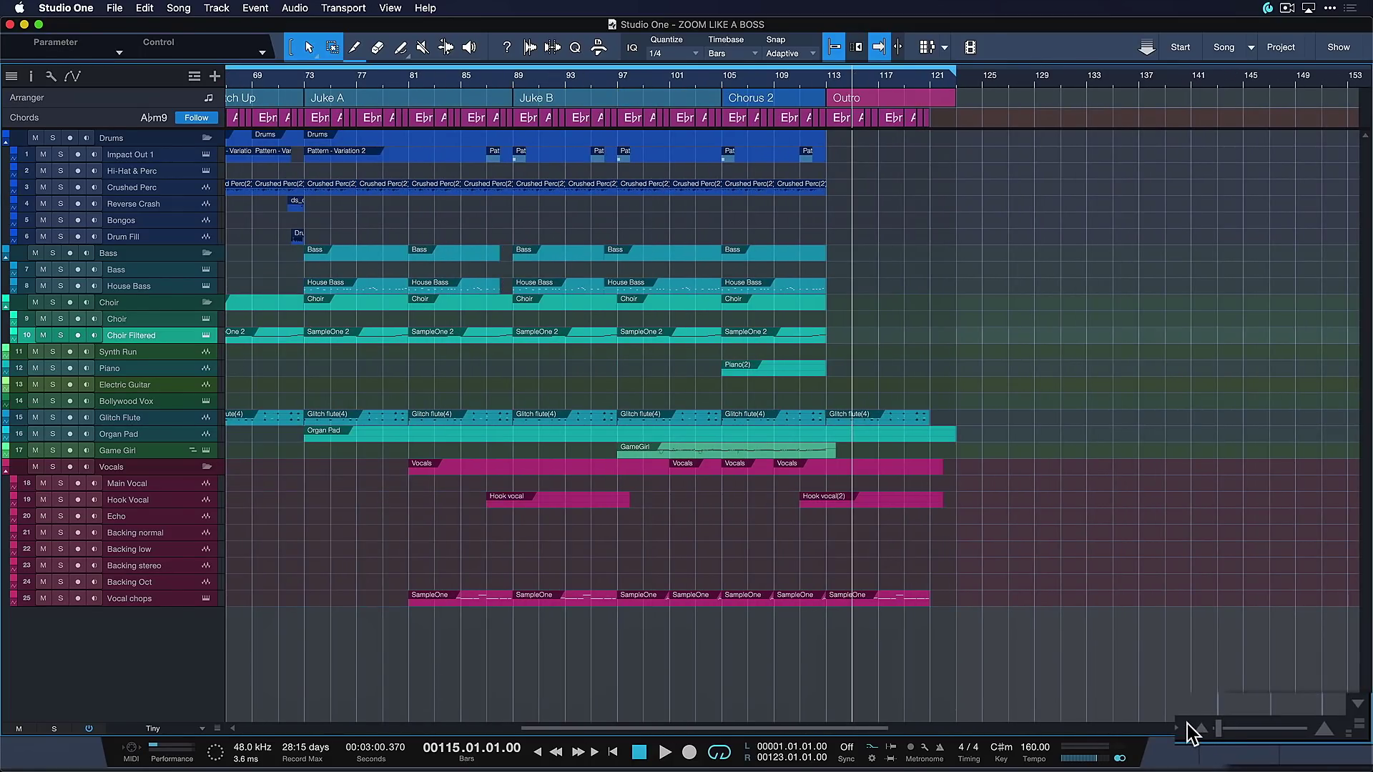
mouse_move(1220, 727)
mouse_down()
mouse_move(1250, 725)
mouse_move(1222, 725)
mouse_up()
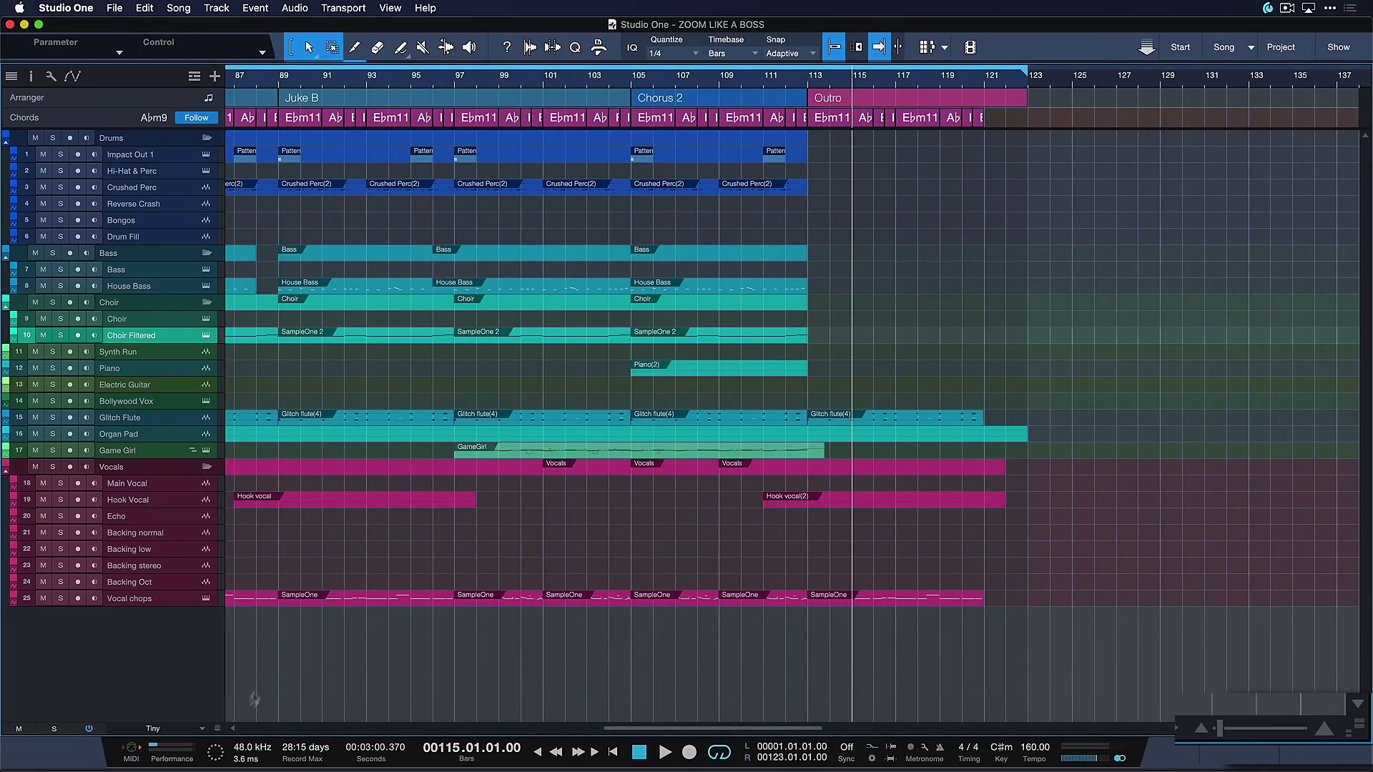
- Change the track height to Small and adjust the vertical zoom of the arrangement tracks
drag(214, 718, 215, 690)
click(192, 728)
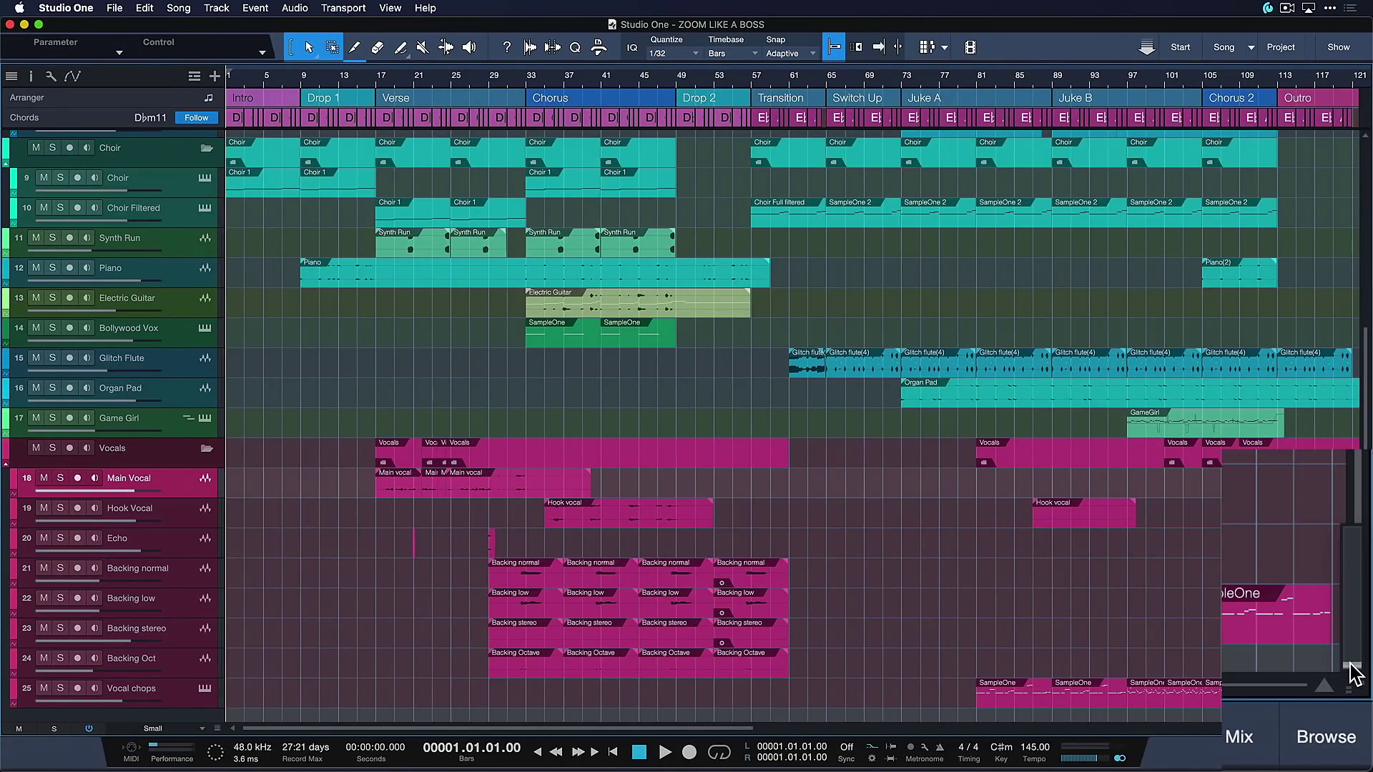
drag(1358, 698, 1364, 748)
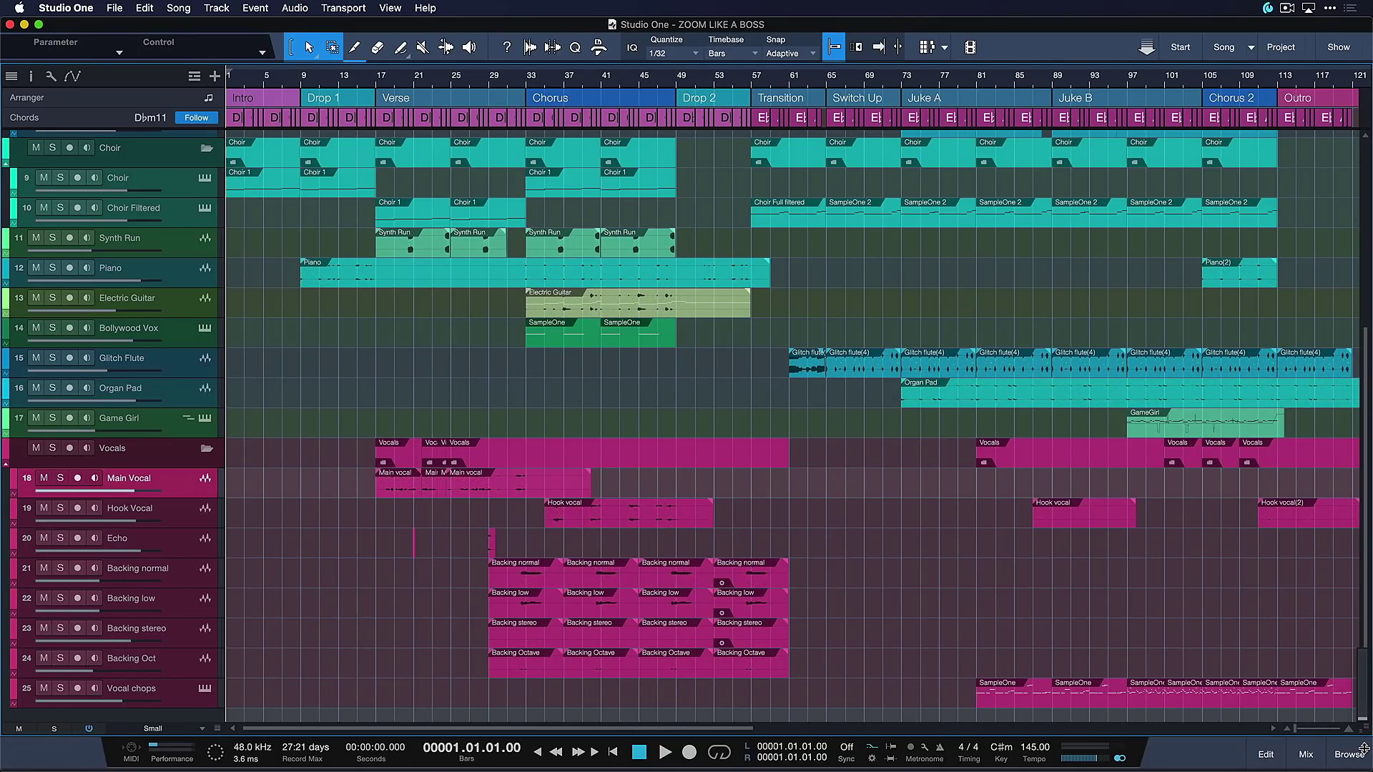
mouse_move(1363, 748)
mouse_down()
mouse_move(1364, 722)
mouse_move(1365, 739)
mouse_up()
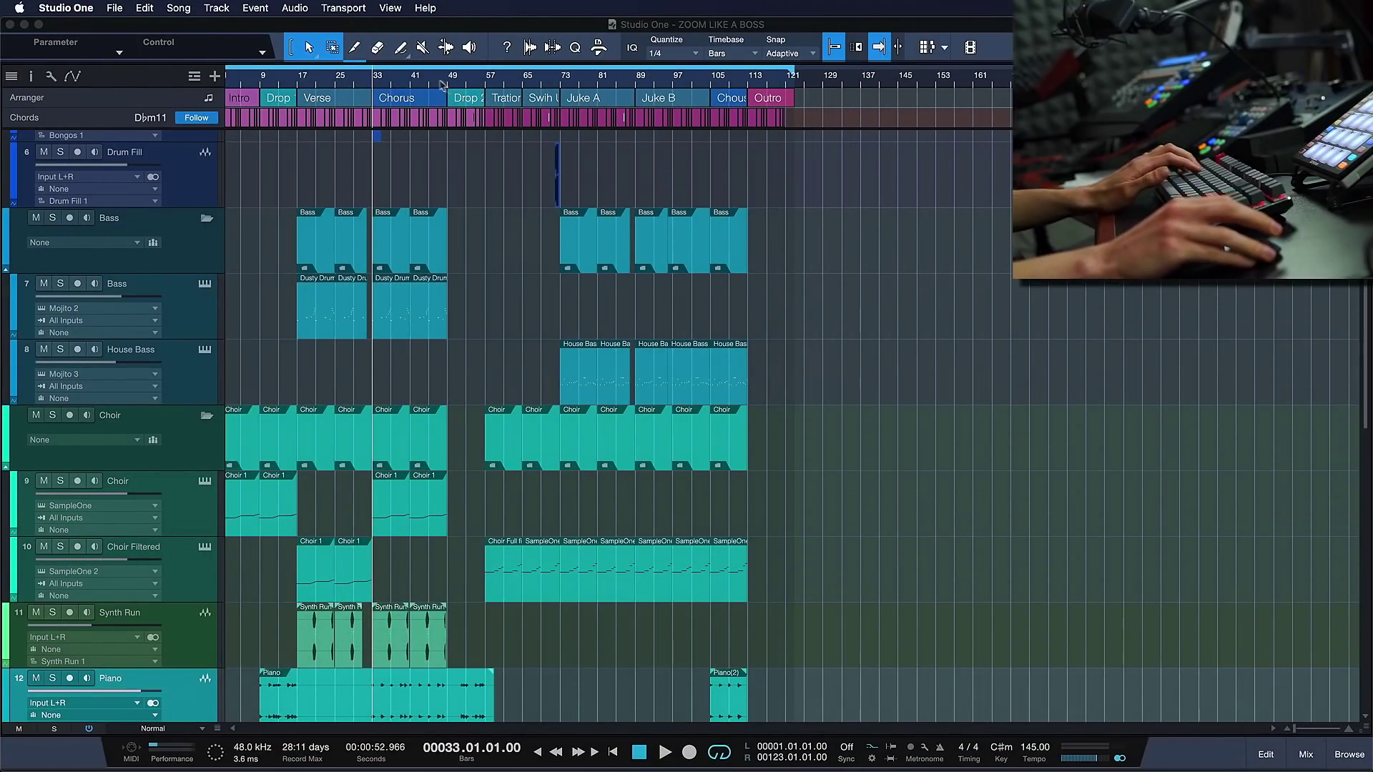
- Place the playback cursor at bar 46 and zoom the timeline horizontally in and out around it
click(438, 81)
key(e)
key(w)
key(w)
key(e)
key(e)
key(w)
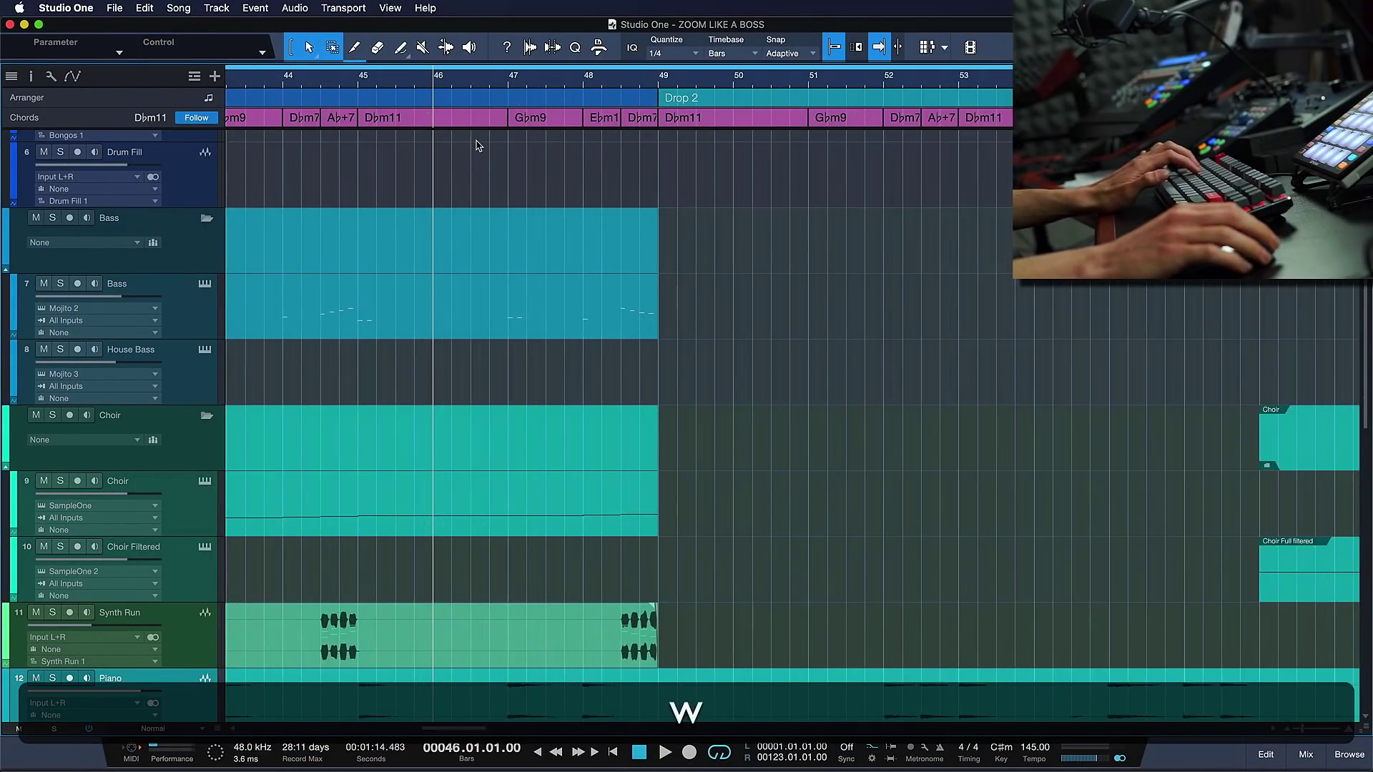
- Zoom the tracks vertically in and out, finishing at the Small track height
key(shift+w)
key(shift+w)
key(shift+e)
key(shift+e)
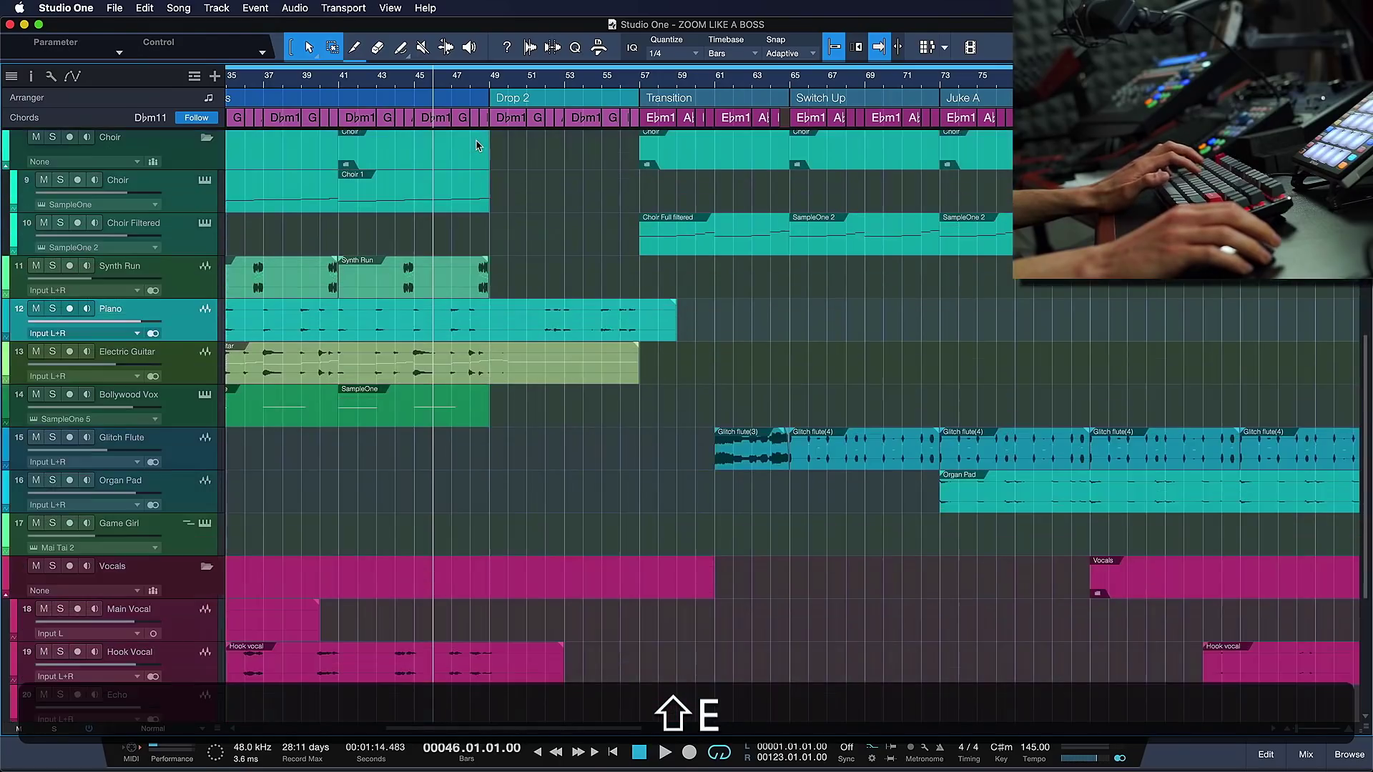
key(shift+e)
key(shift+w)
key(shift+w)
key(shift+w)
key(shift+w)
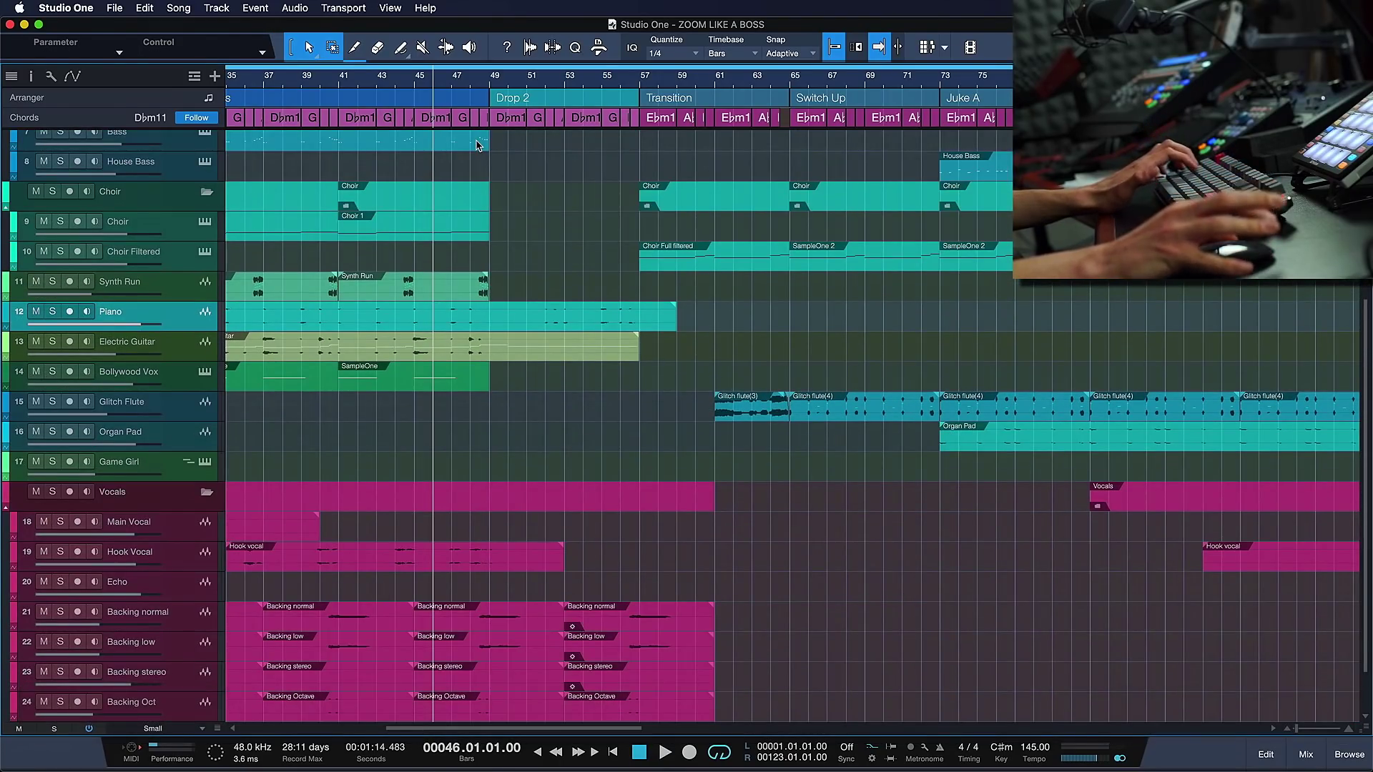
- Zoom out to the whole song and zoom the timeline in and out around the playback cursor at bars 67 and 37
scroll(469, 149, left, 10)
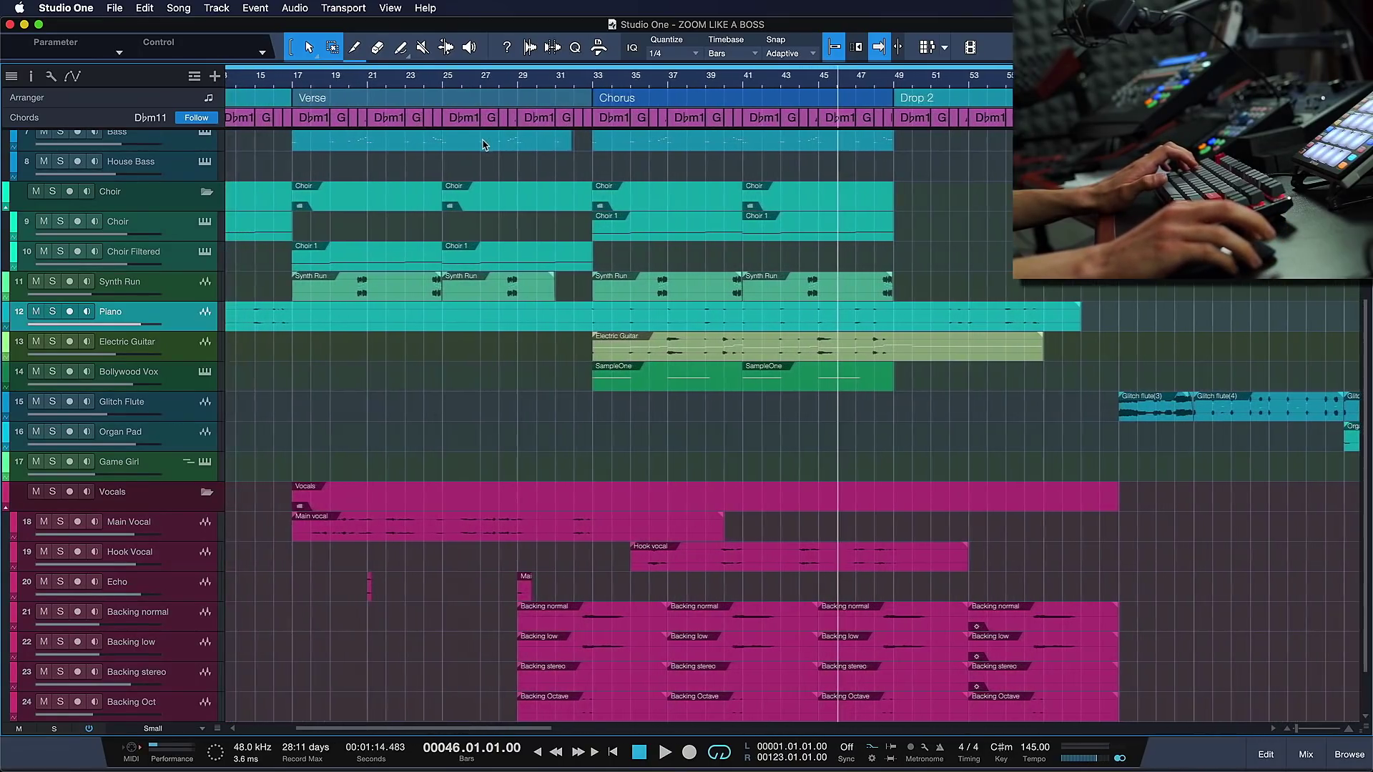
key(w)
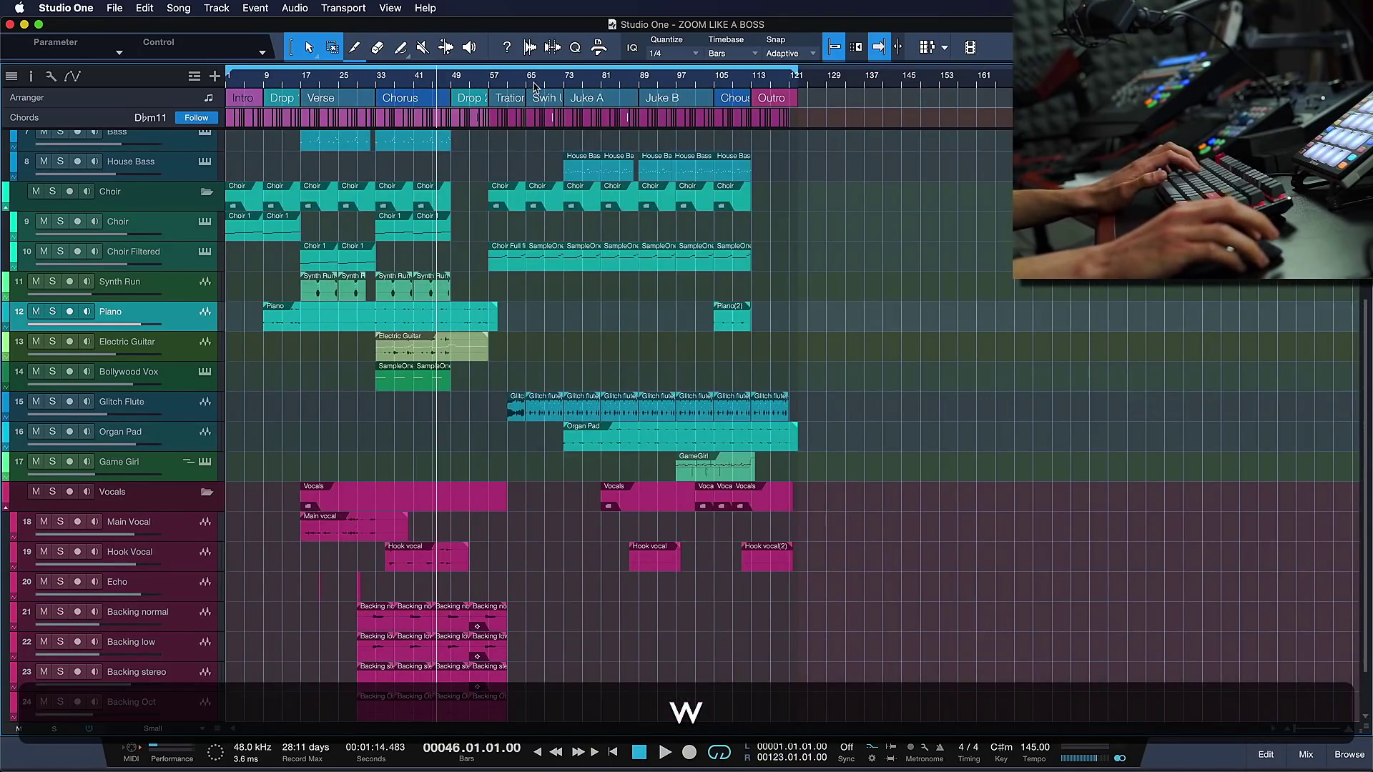
click(534, 86)
key(e)
key(e)
key(e)
key(e)
key(e)
key(w)
key(w)
key(w)
key(w)
key(w)
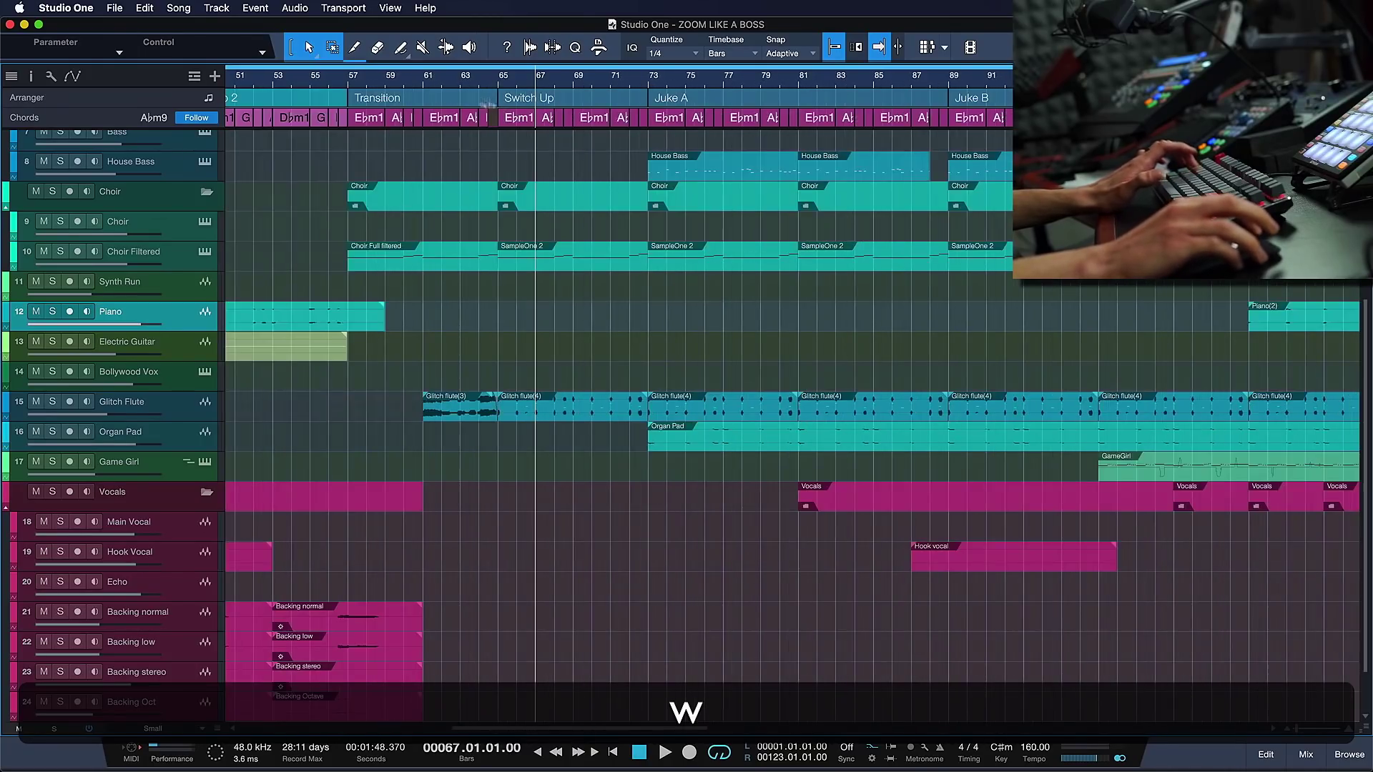
key(w)
key(w)
key(w)
key(w)
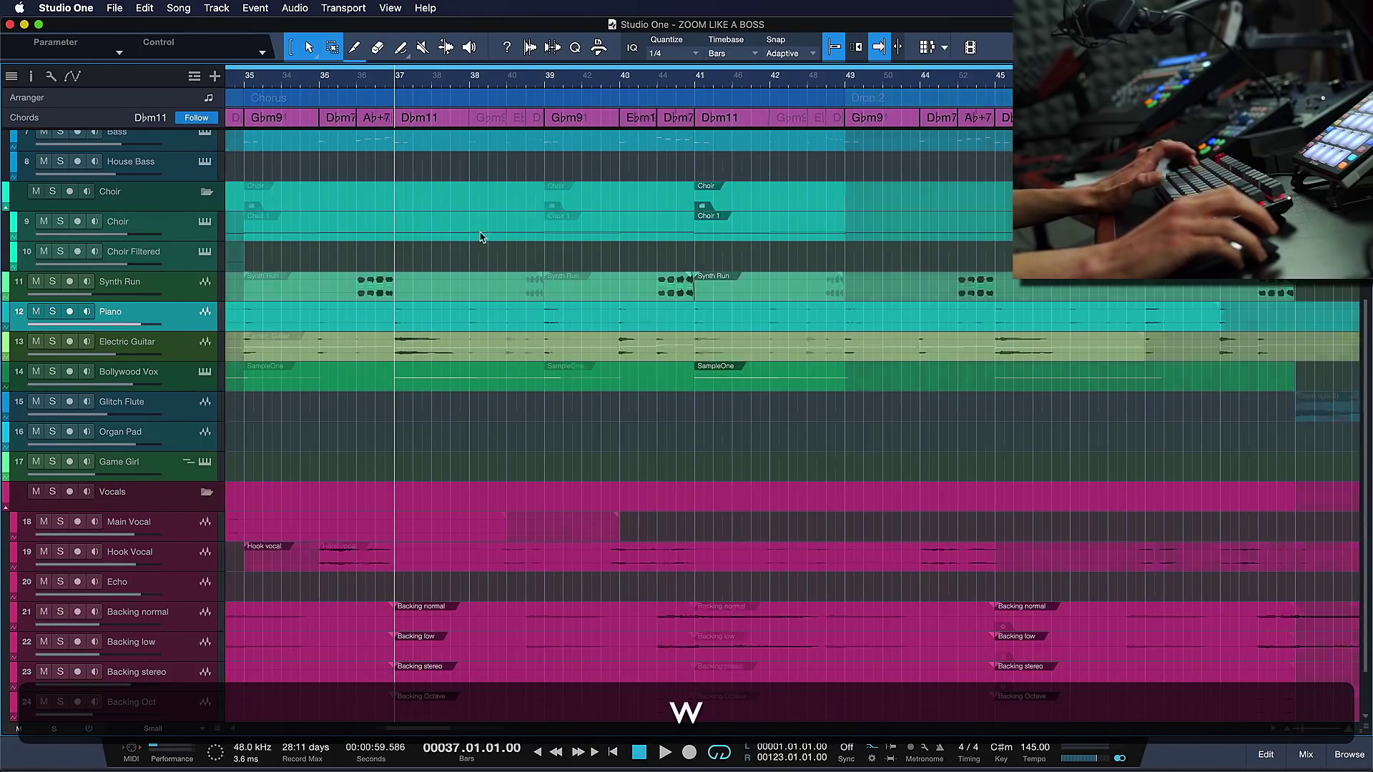
- Place the playback cursor at bar 86 in Juke A and zoom the timeline in and out around it
click(624, 81)
key(e)
key(e)
key(e)
key(e)
key(e)
key(e)
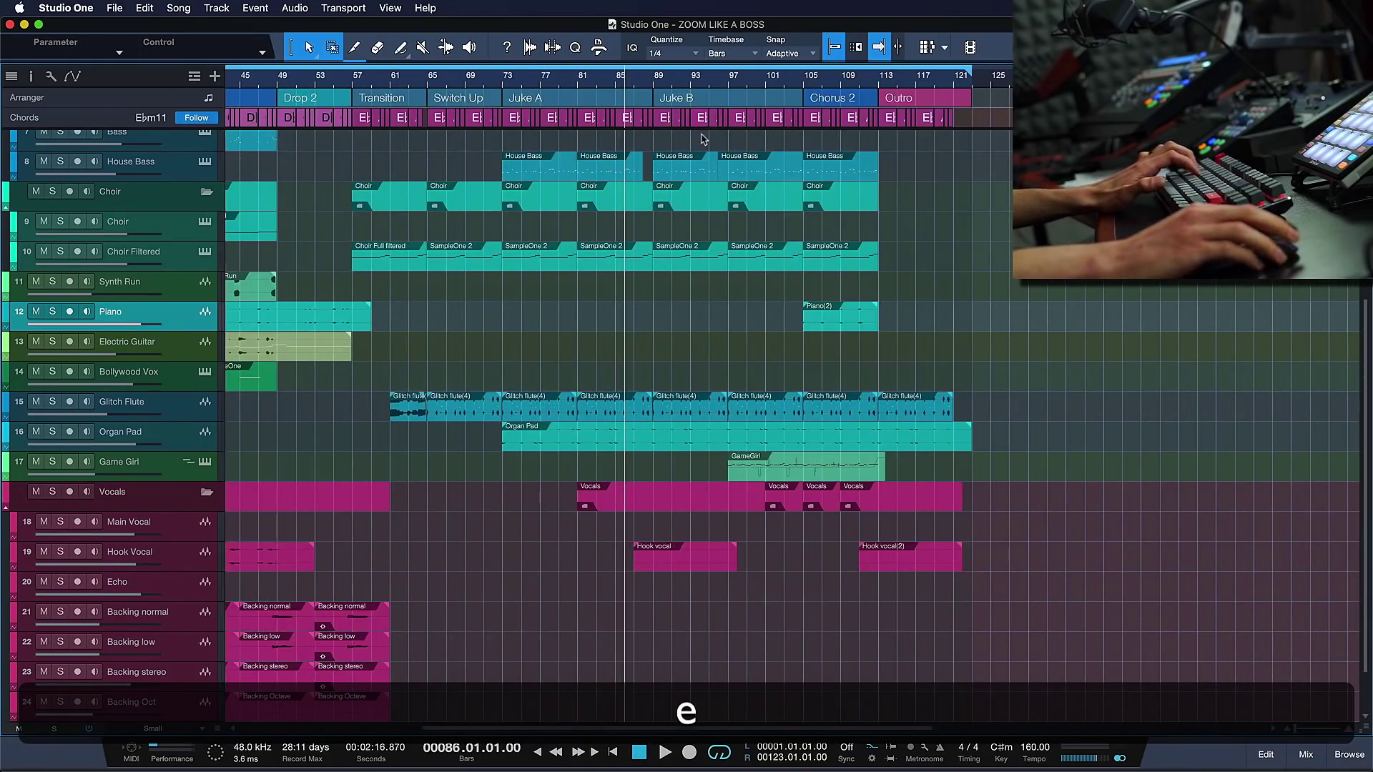
key(w)
key(w)
key(w)
key(w)
key(w)
key(w)
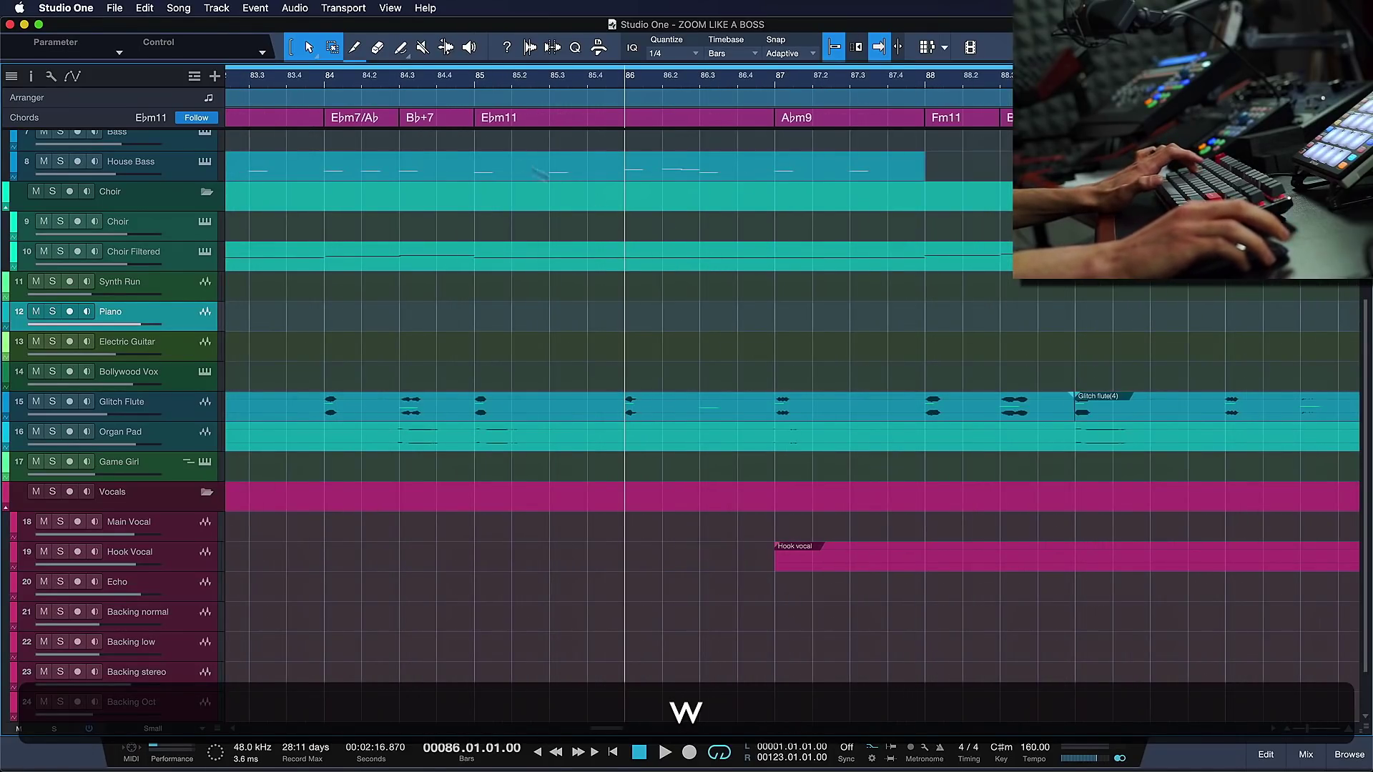
- Place the playback cursor at bar 35 in the Chorus, zoom in closely on it, and zoom back out
click(384, 81)
key(e)
key(e)
key(e)
key(e)
key(e)
key(e)
key(e)
key(e)
key(e)
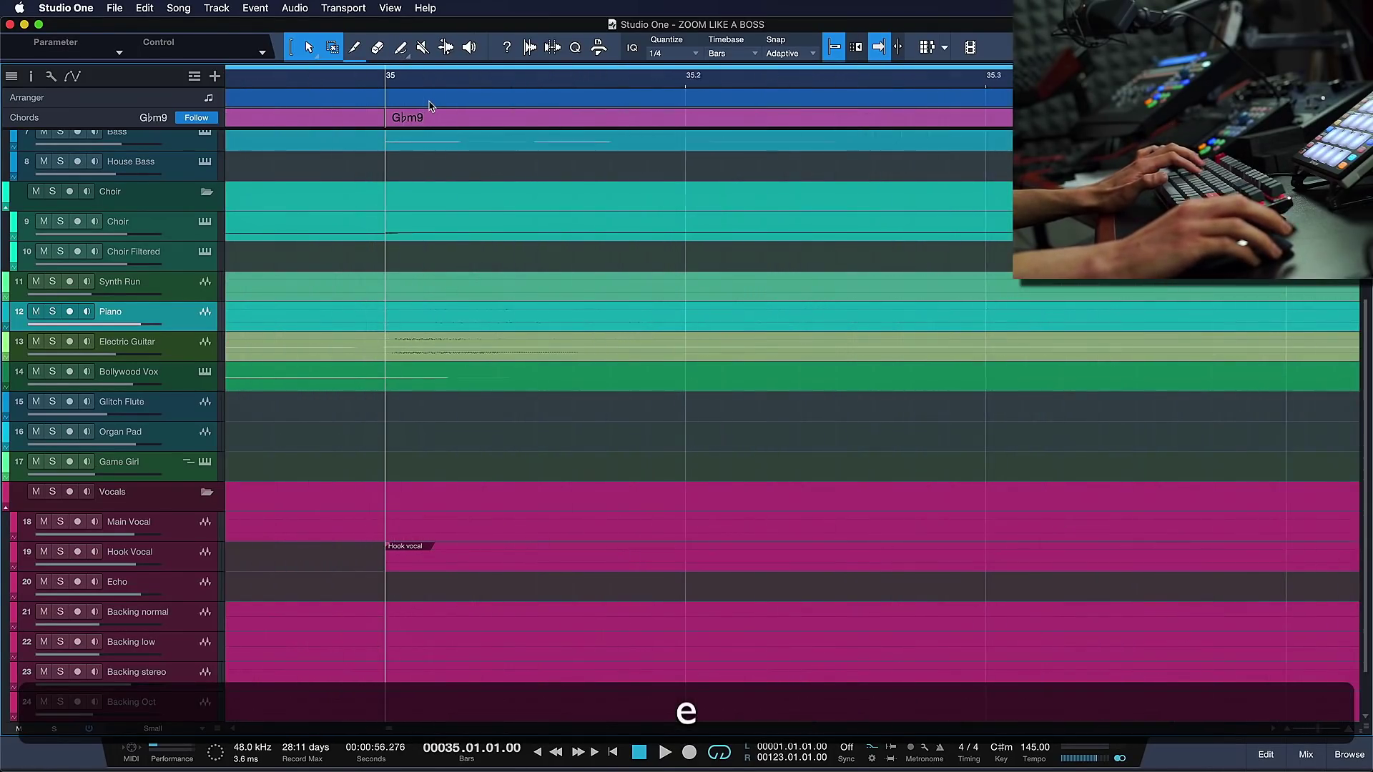
key(w)
key(w)
key(w)
- Place the playback cursor at bar 88 and zoom in on it, returning to the whole-song overview
click(636, 79)
key(e)
key(e)
key(e)
key(e)
key(e)
key(e)
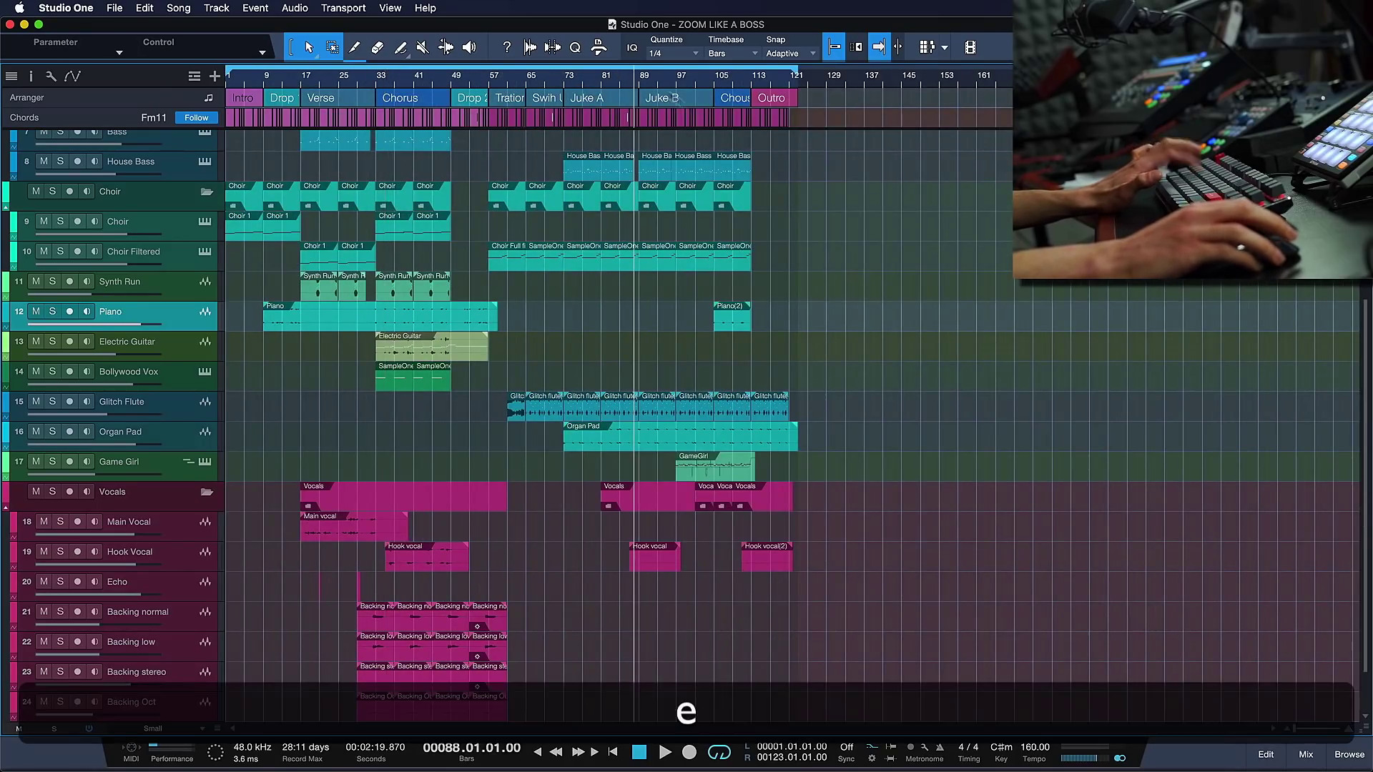
key(w)
key(w)
key(w)
- Place the playback cursor at bar 25 in the Verse, zoom the timeline around it, and zoom the tracks vertically to a taller height
click(339, 78)
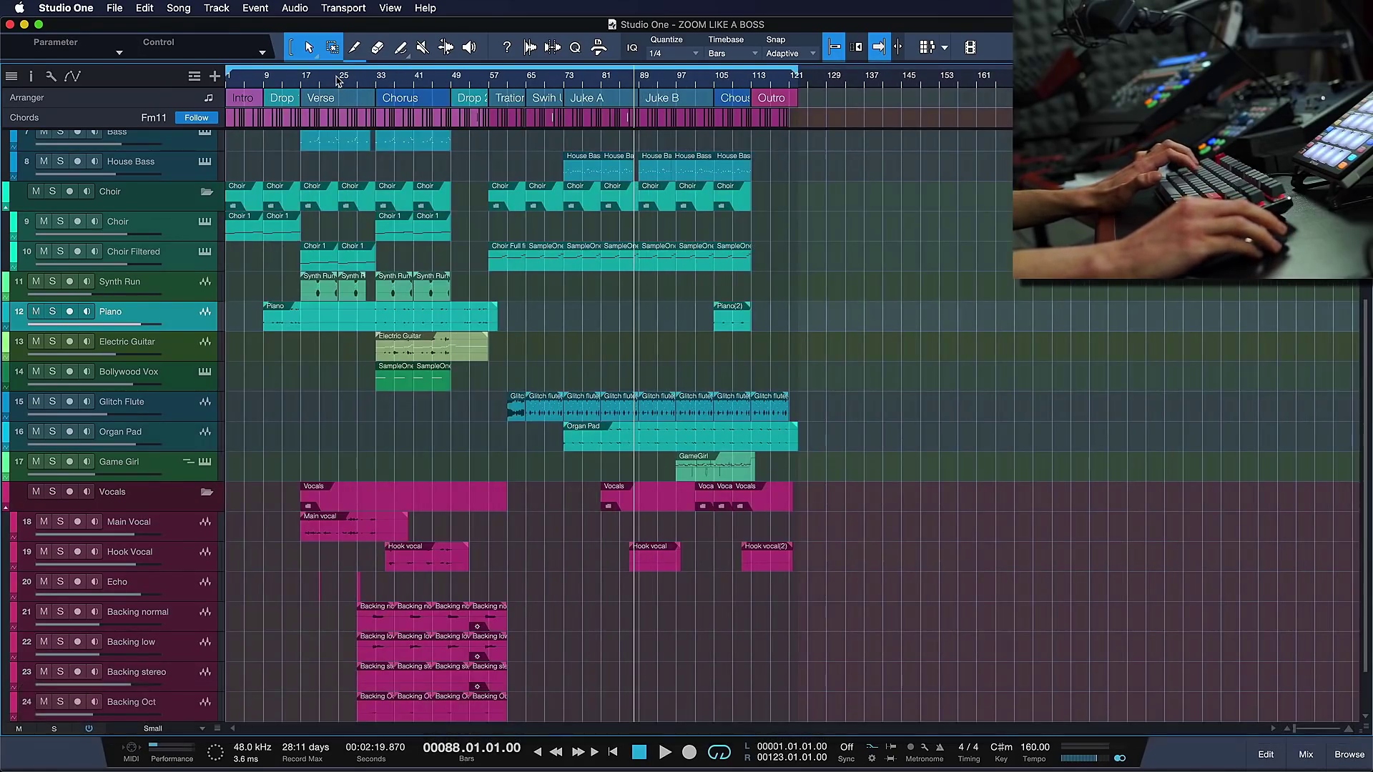
key(e)
key(e)
key(e)
key(e)
key(e)
key(w)
key(w)
key(w)
key(w)
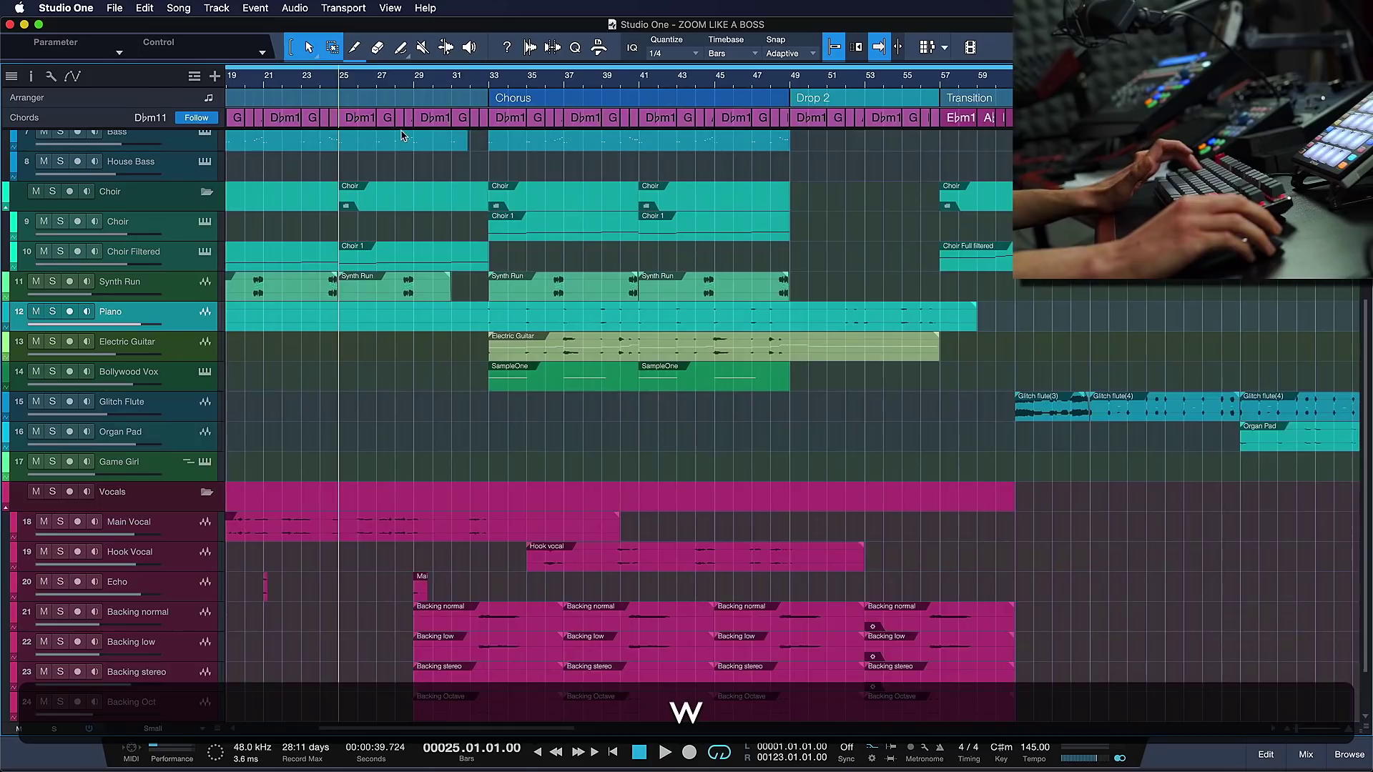
key(shift+w)
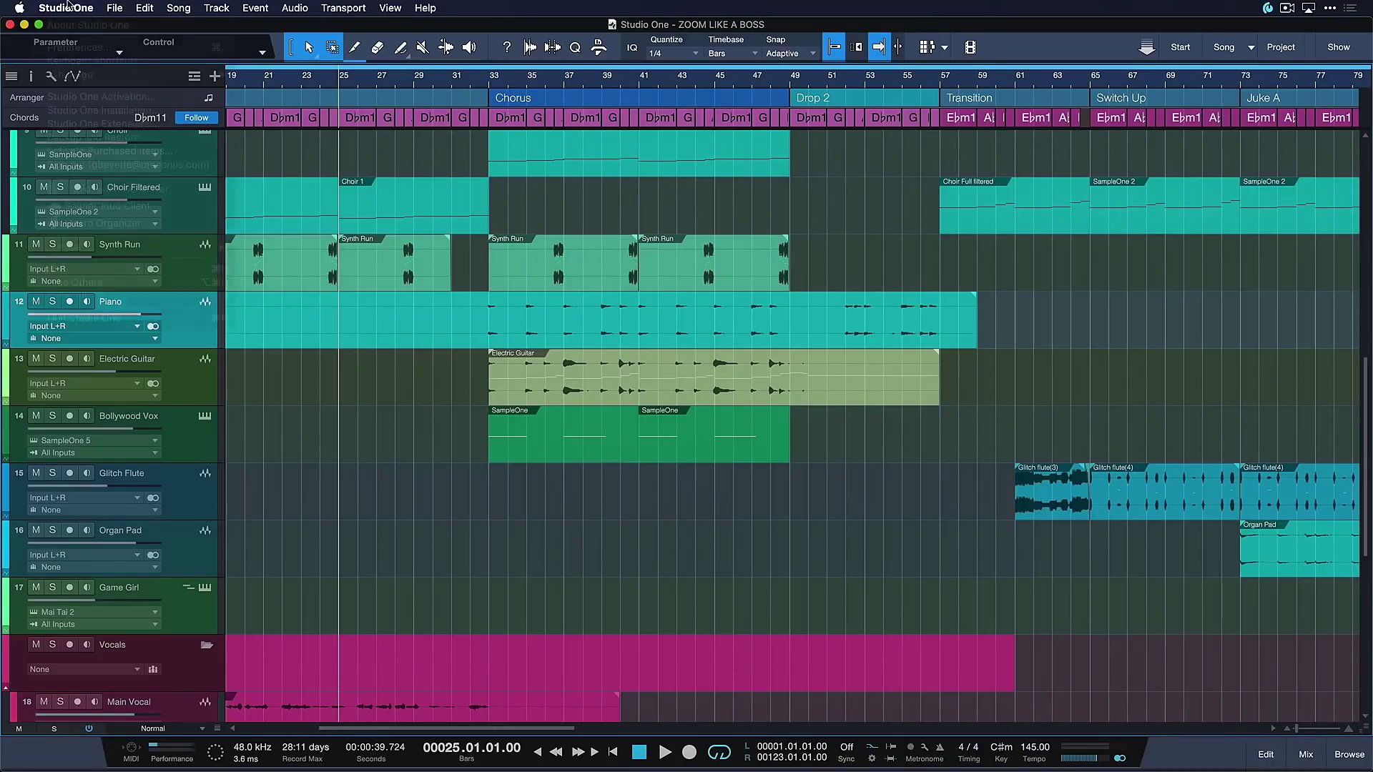
- Search the keyboard shortcuts for "fine", examine the Zoom In Fine command's key assignment, and close the preferences without changes
click(75, 47)
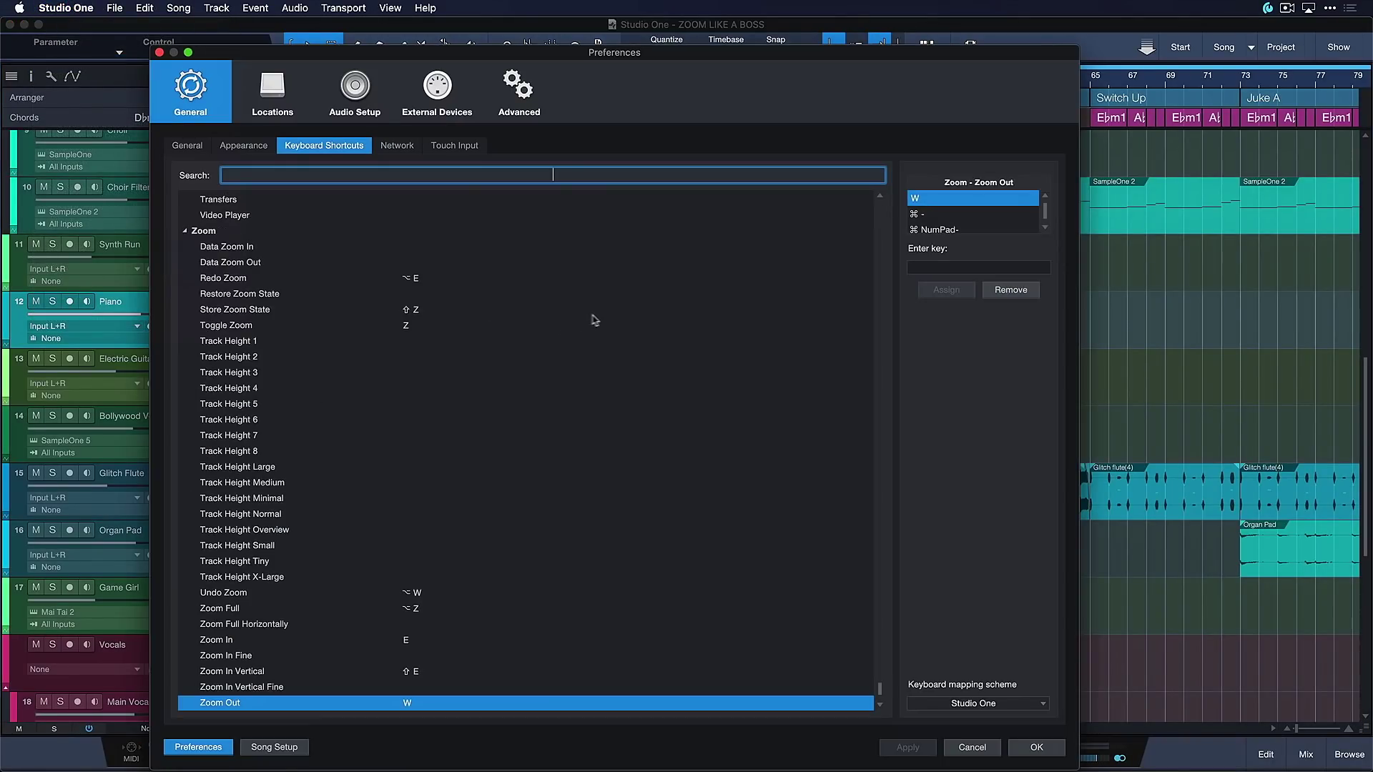
text(fine)
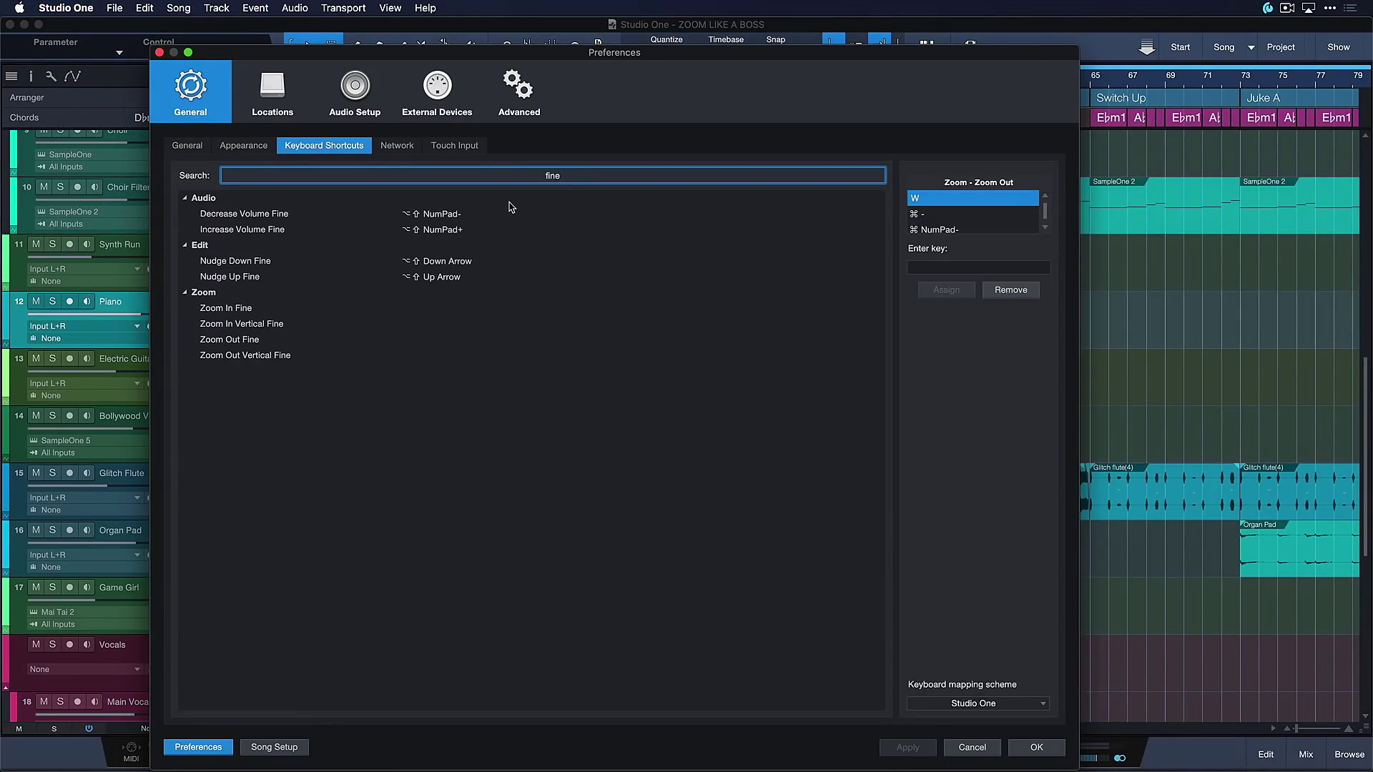
click(247, 308)
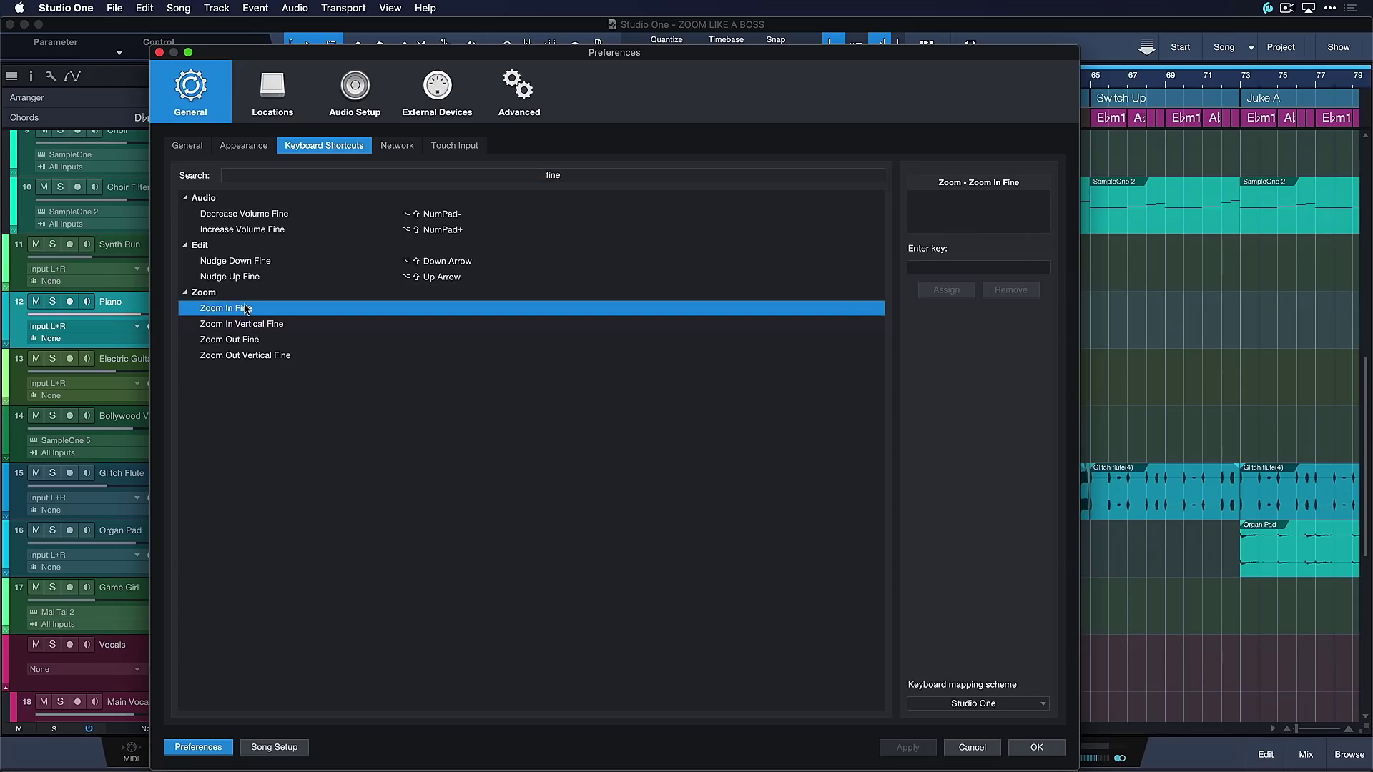
click(971, 747)
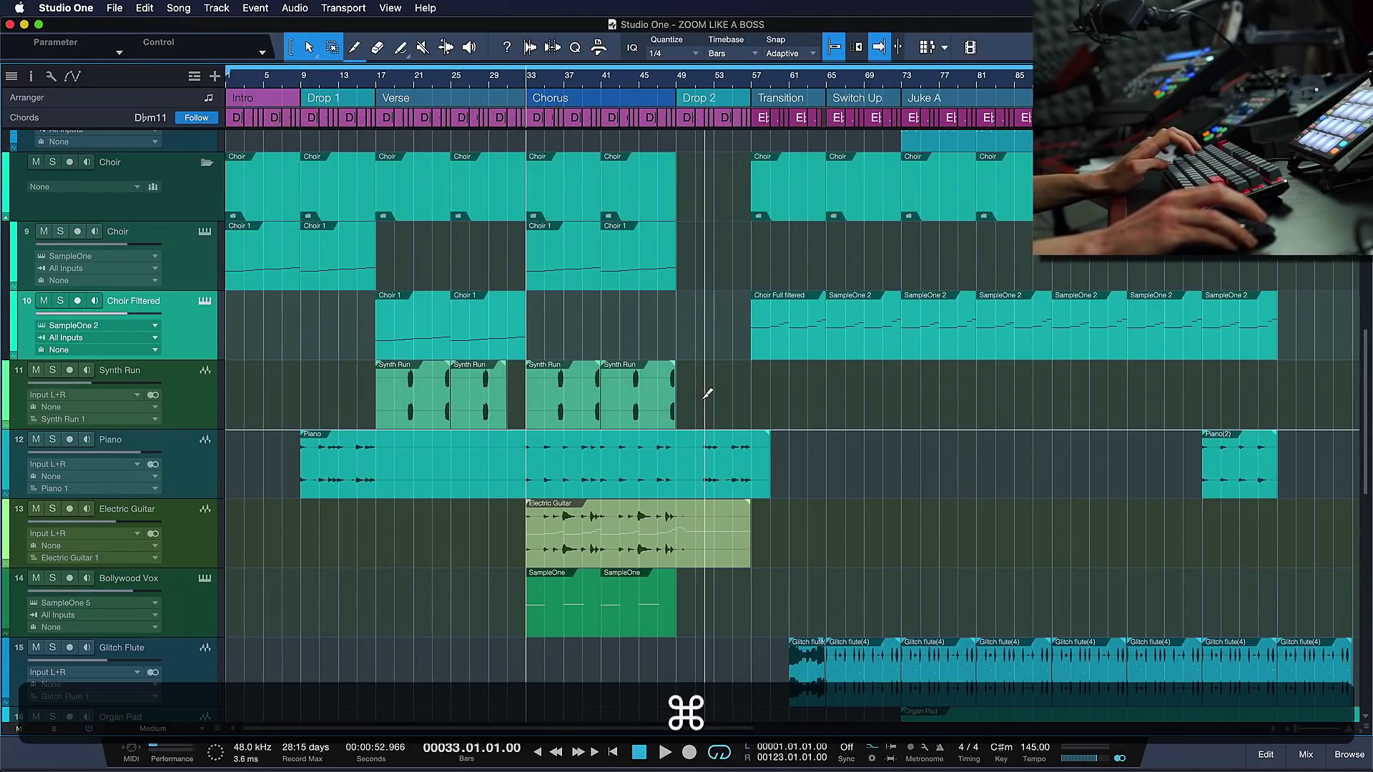
- Zoom the tracks vertically in and out repeatedly between minimal and extra-large heights around the Choir Filtered track
scroll(704, 399, down, 5)
scroll(707, 393, up, 5)
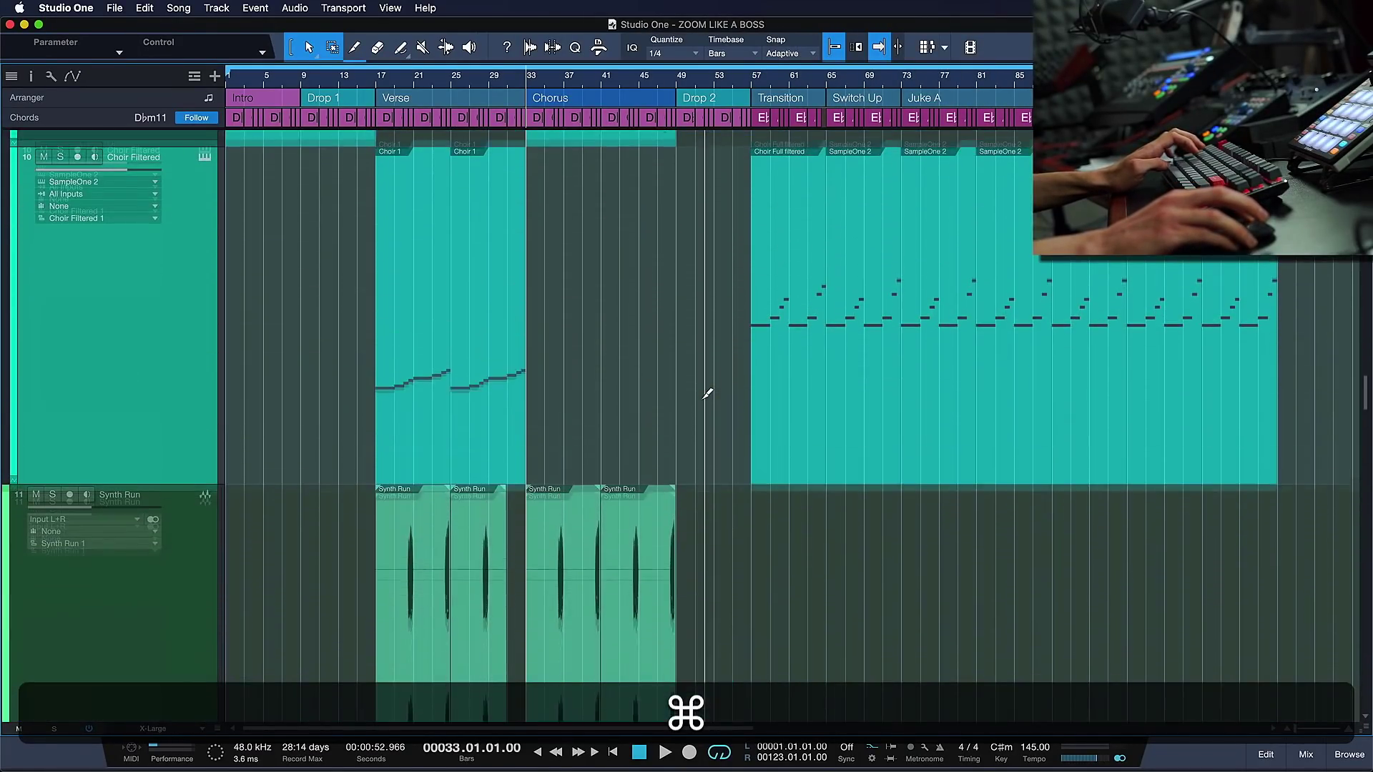
scroll(706, 393, down, 5)
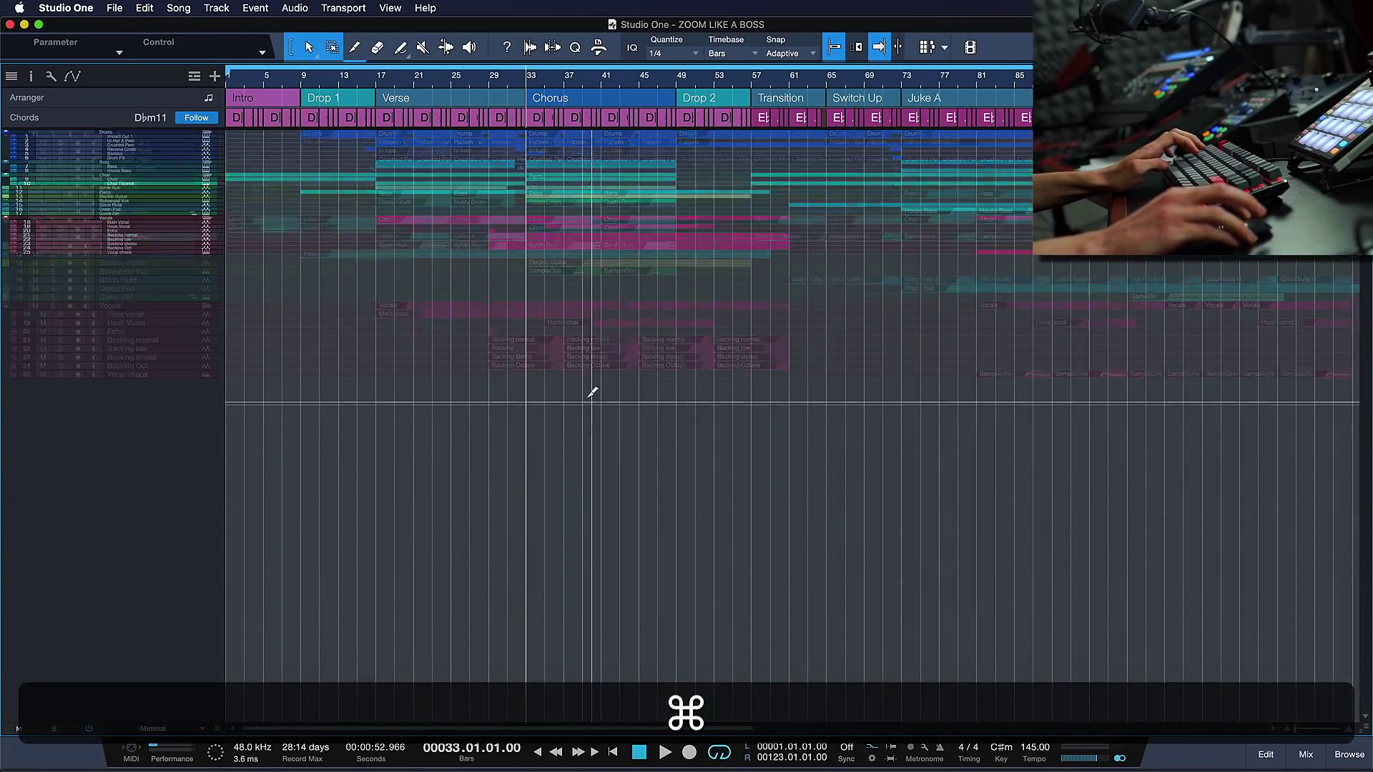
scroll(592, 392, up, 5)
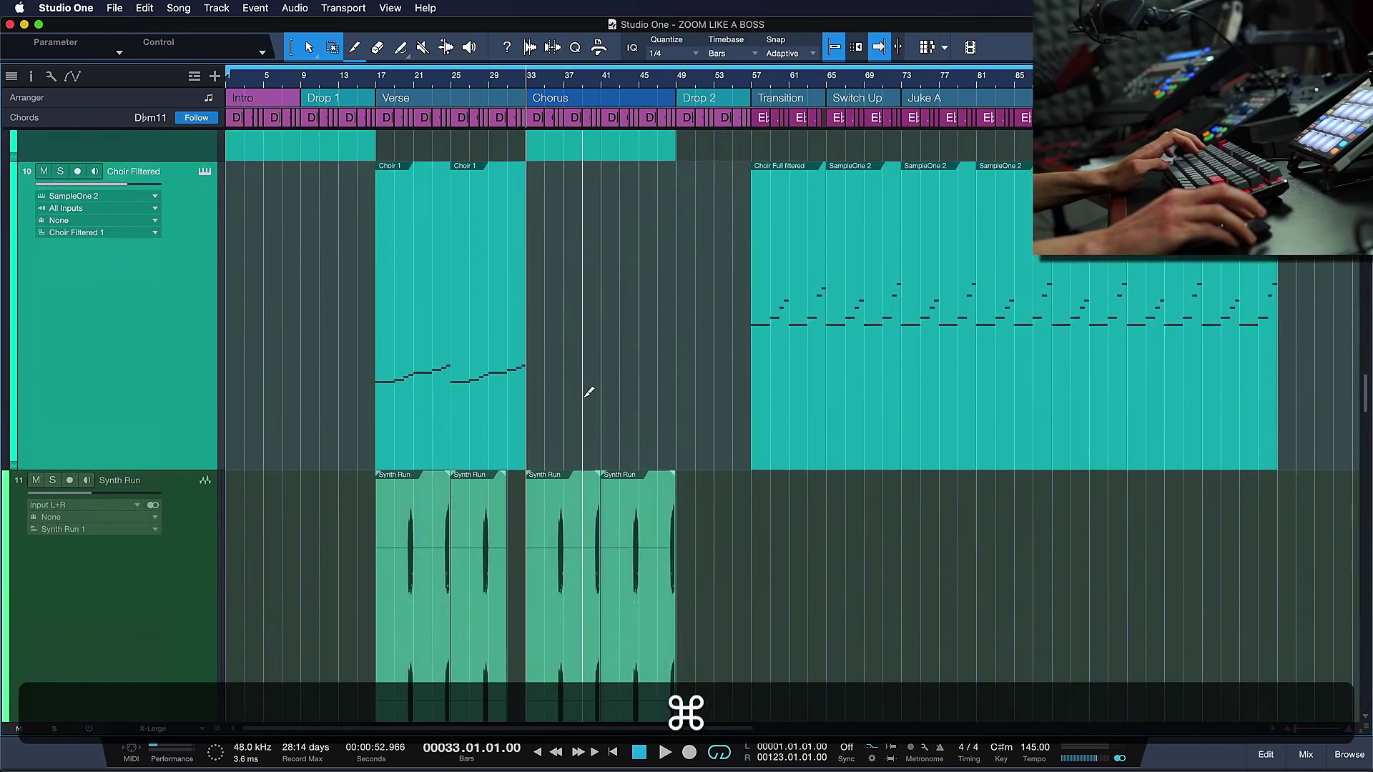
scroll(589, 389, down, 4)
scroll(587, 390, up, 4)
scroll(586, 392, down, 5)
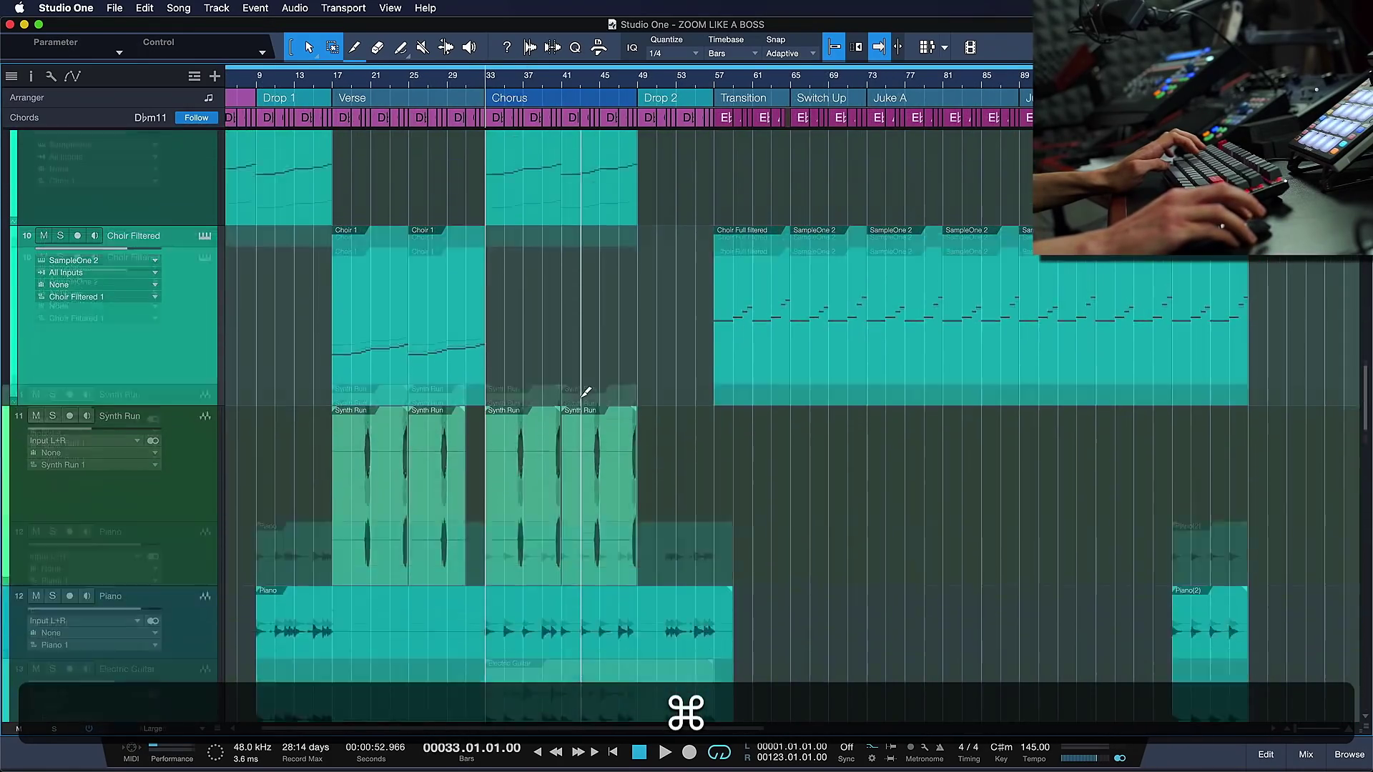
scroll(586, 392, up, 3)
scroll(586, 392, down, 2)
scroll(585, 392, up, 5)
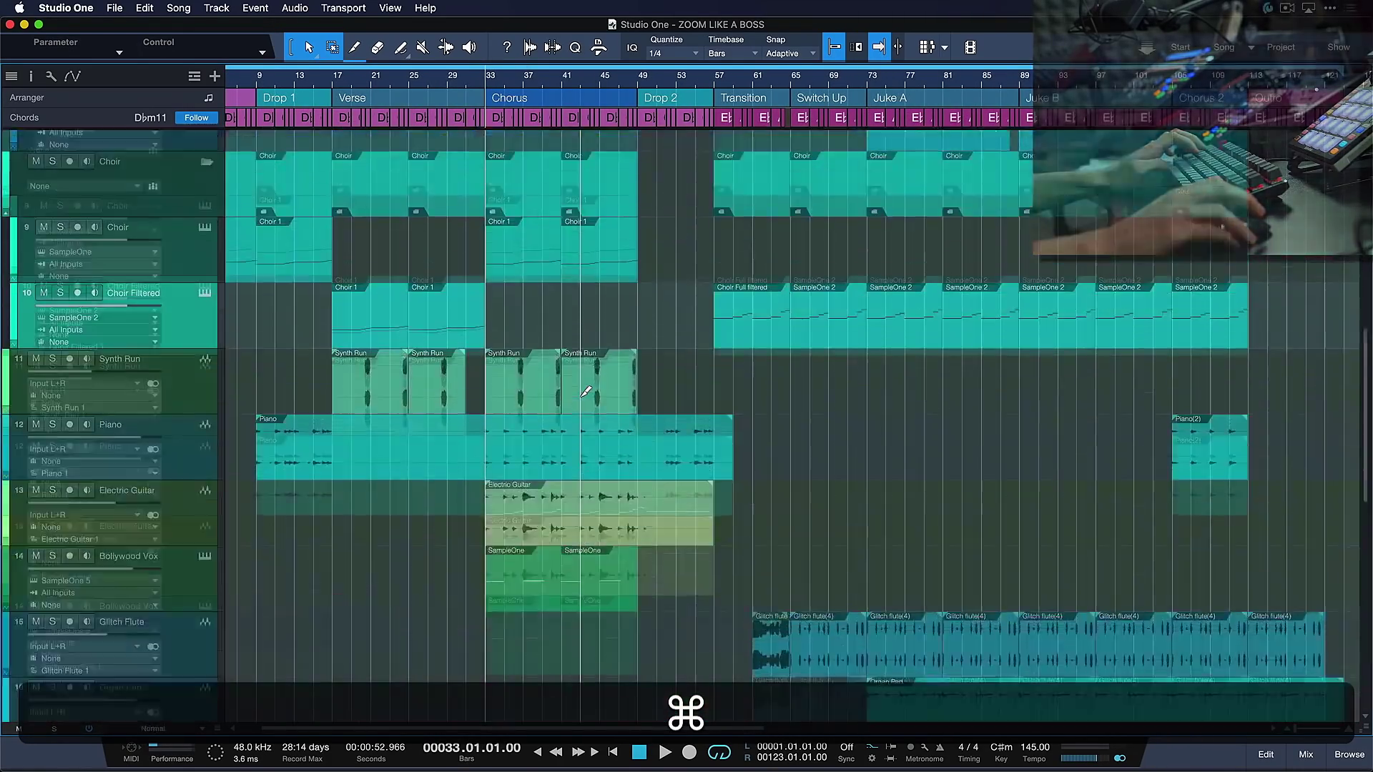
scroll(586, 391, down, 4)
scroll(586, 392, up, 4)
scroll(586, 392, down, 4)
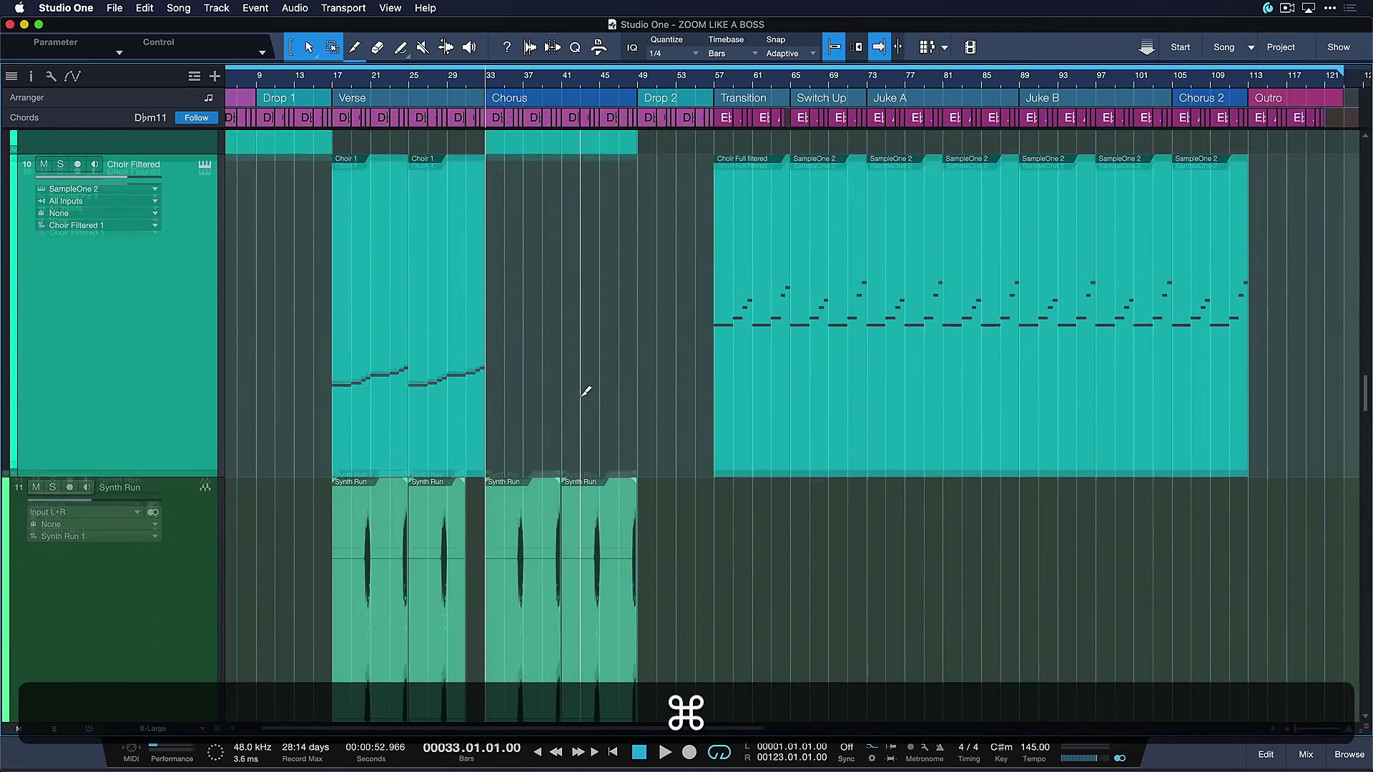
scroll(586, 392, up, 4)
scroll(586, 392, down, 4)
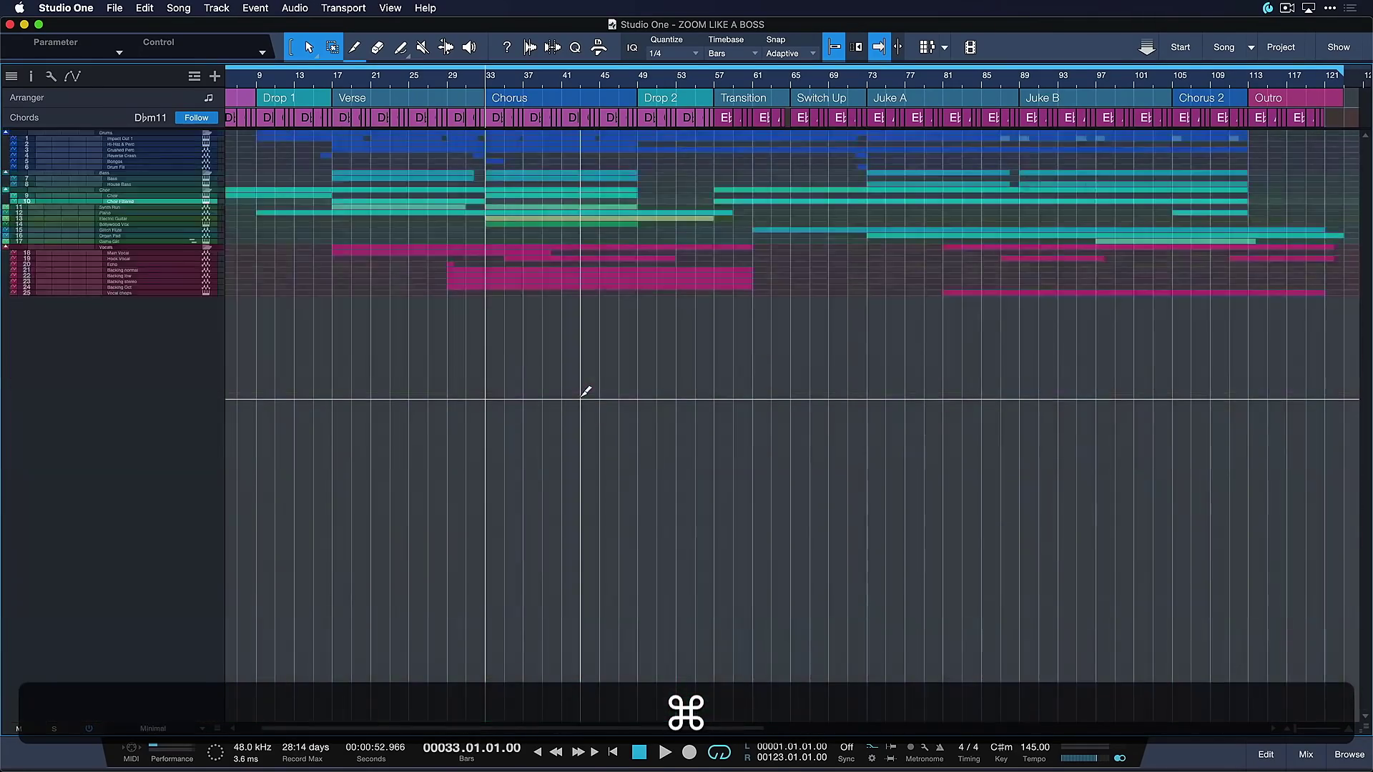
scroll(585, 392, up, 4)
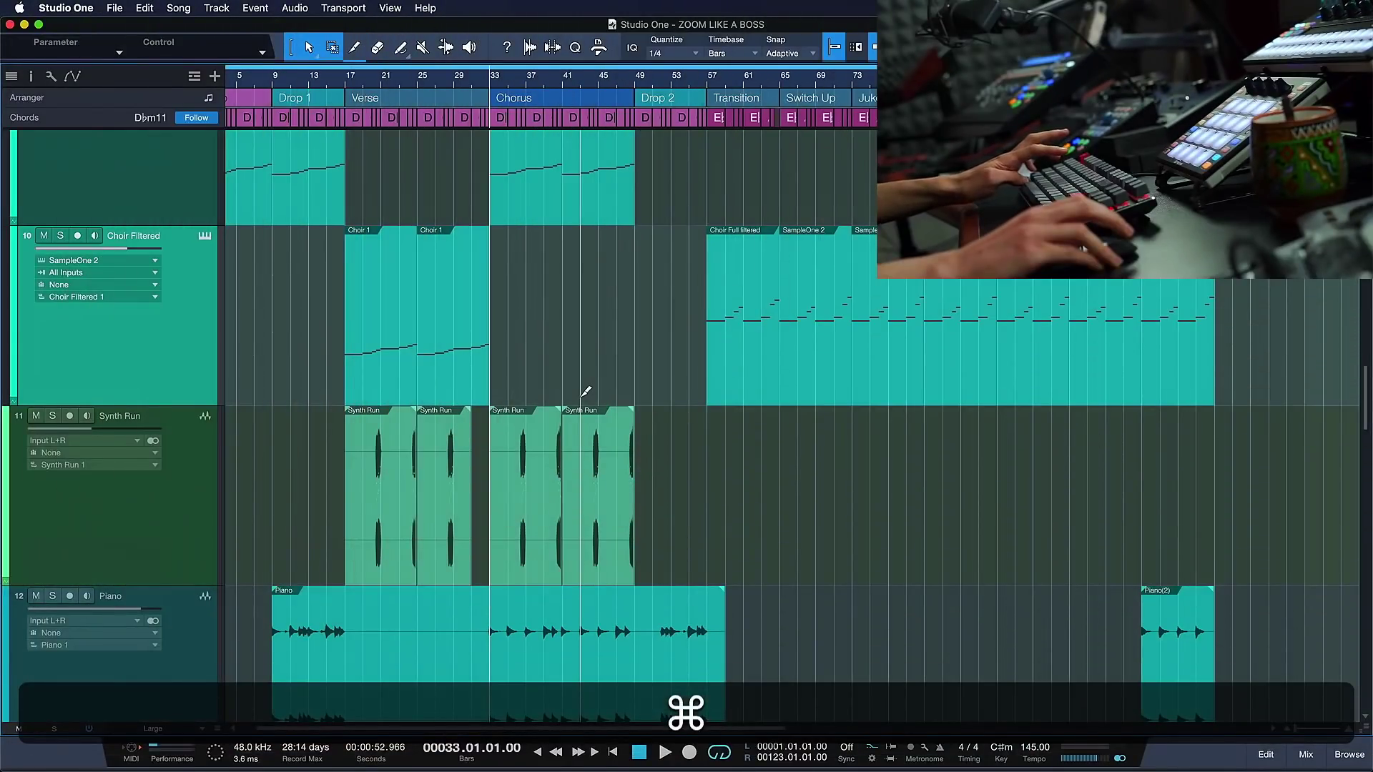
- Zoom the timeline horizontally in and out around the Chorus start, around bar 81 in Juke A, and around the Verse start at bar 17
scroll(485, 350, up, 5)
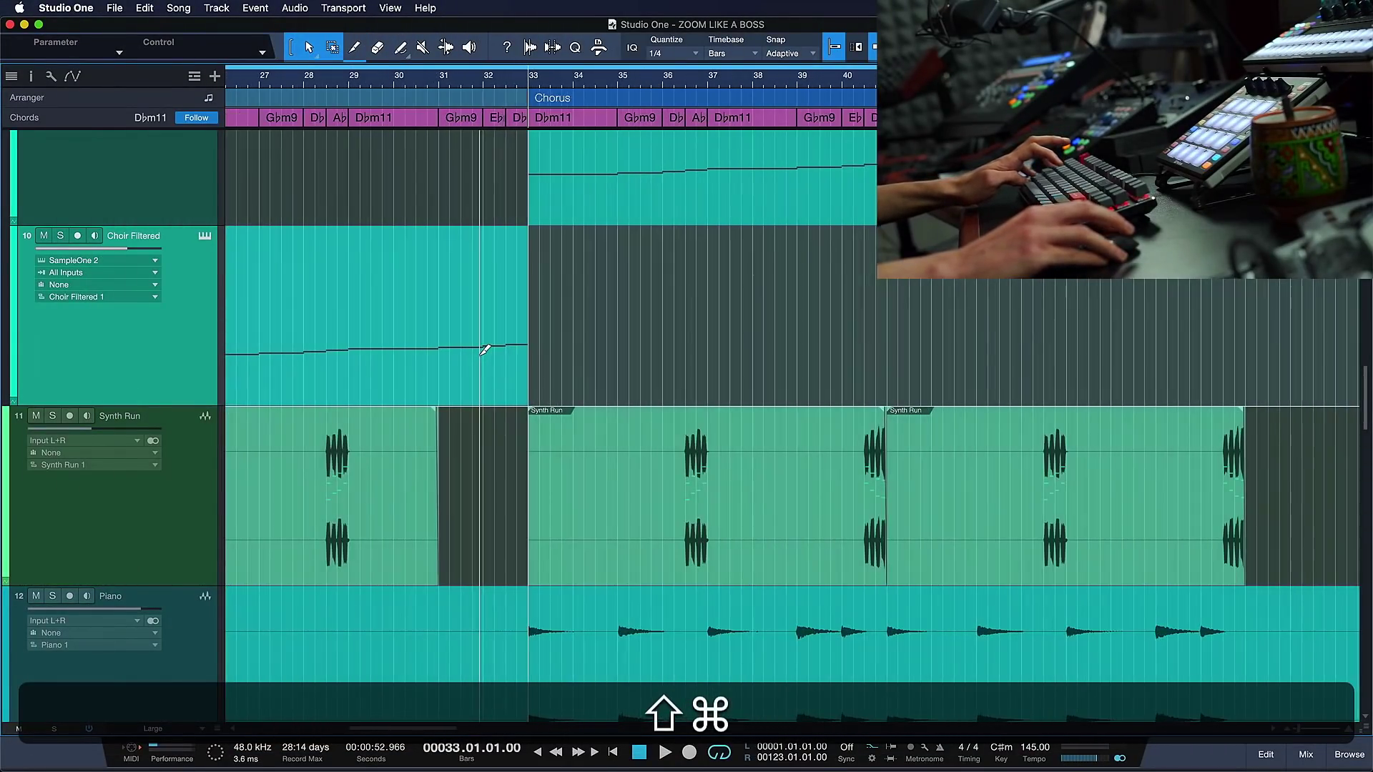
scroll(484, 350, down, 5)
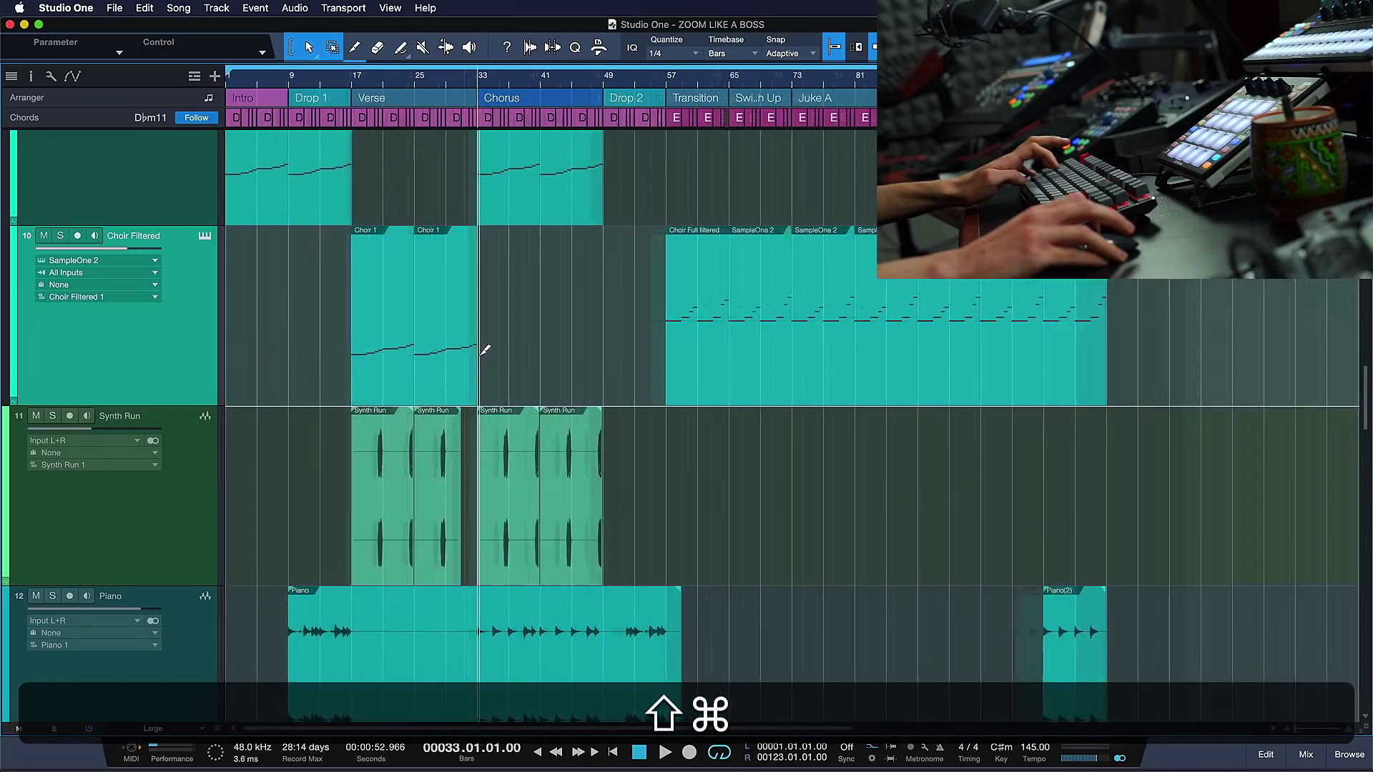
scroll(658, 283, up, 5)
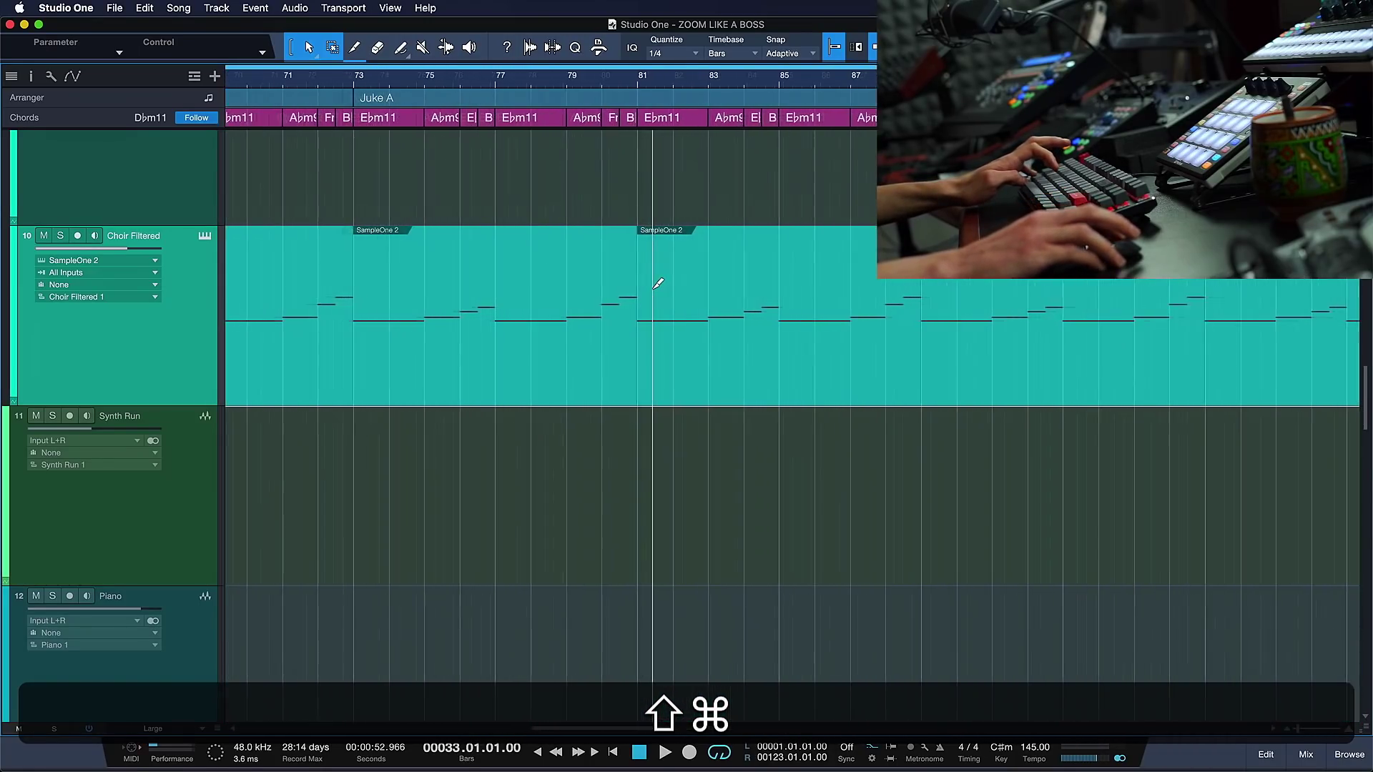
scroll(657, 283, down, 4)
scroll(658, 283, down, 3)
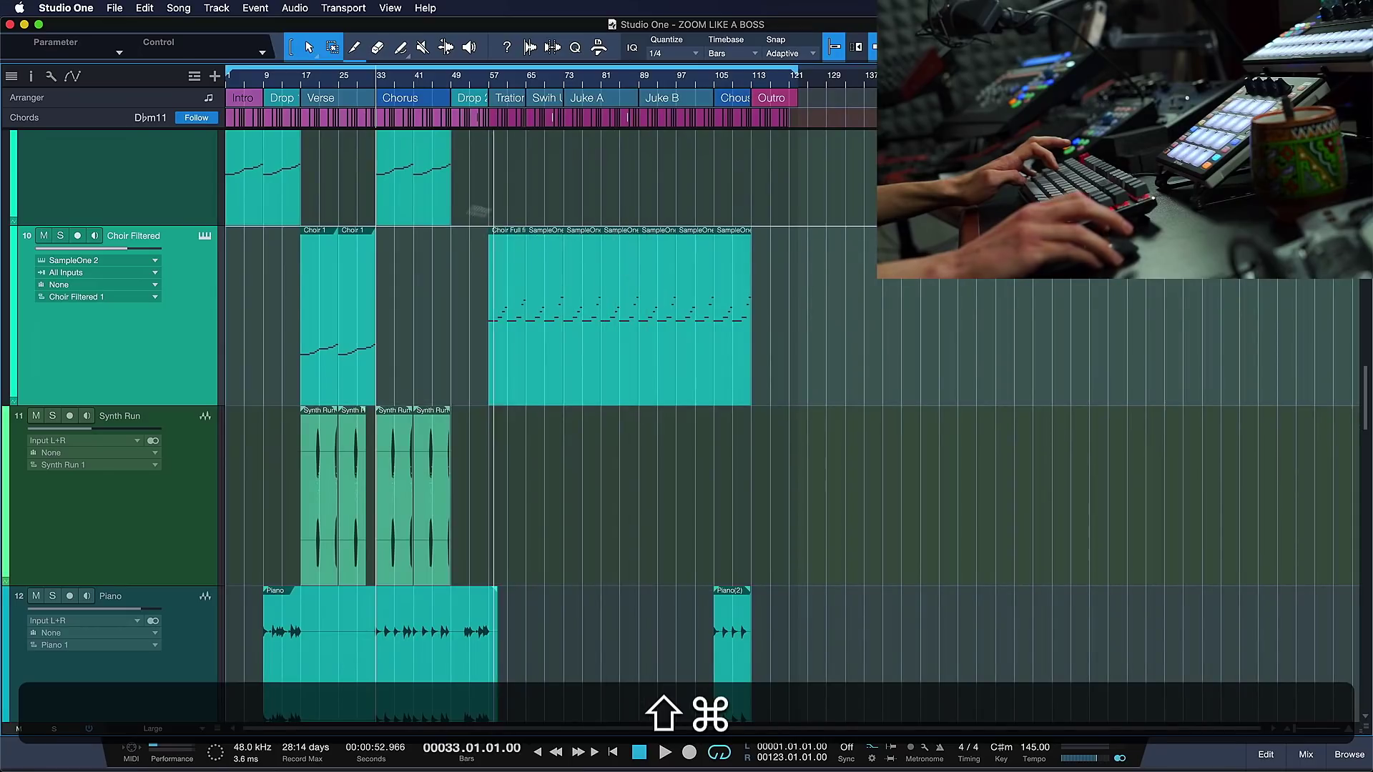
scroll(326, 216, up, 5)
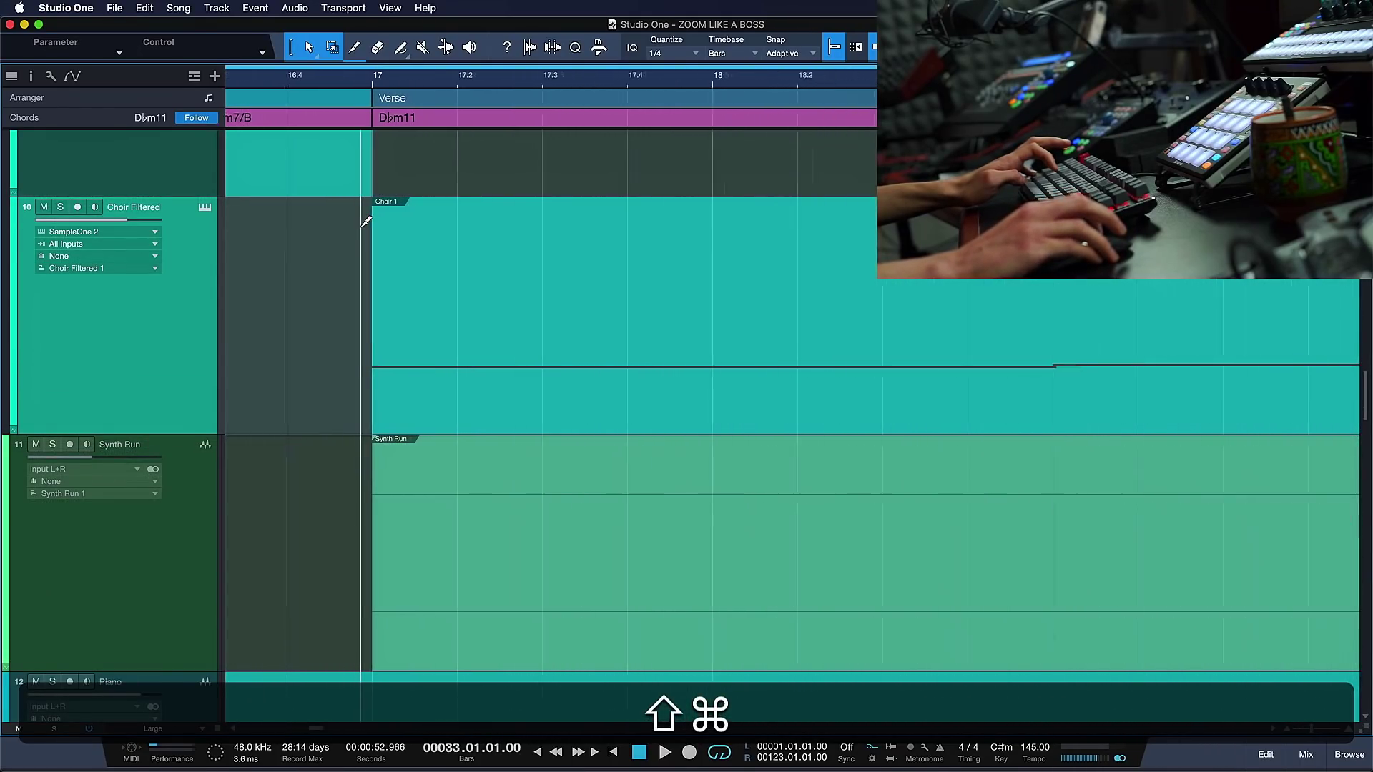
scroll(367, 221, down, 4)
scroll(366, 221, up, 4)
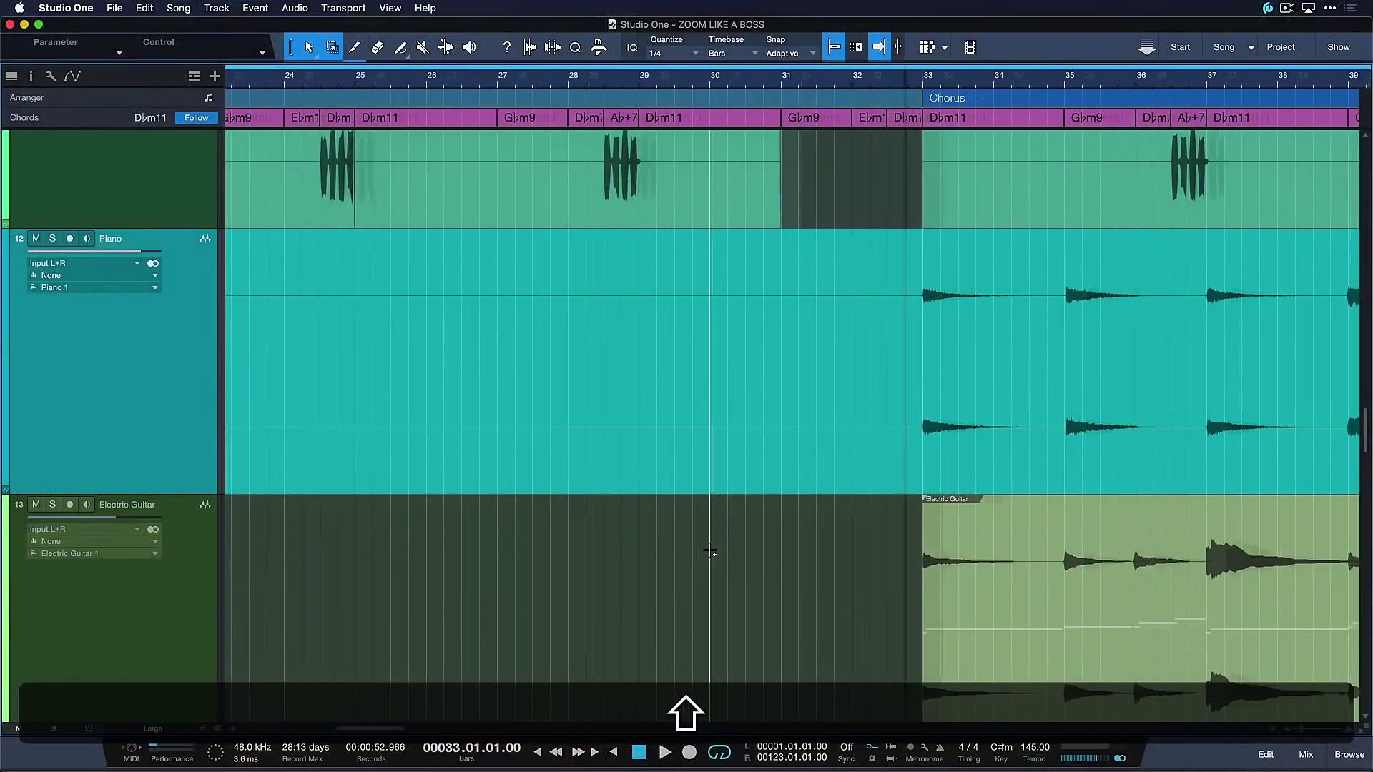
- Scroll the arrangement horizontally back and forth around the Chorus on the Piano and Electric Guitar tracks
scroll(710, 551, right, 5)
scroll(710, 551, left, 10)
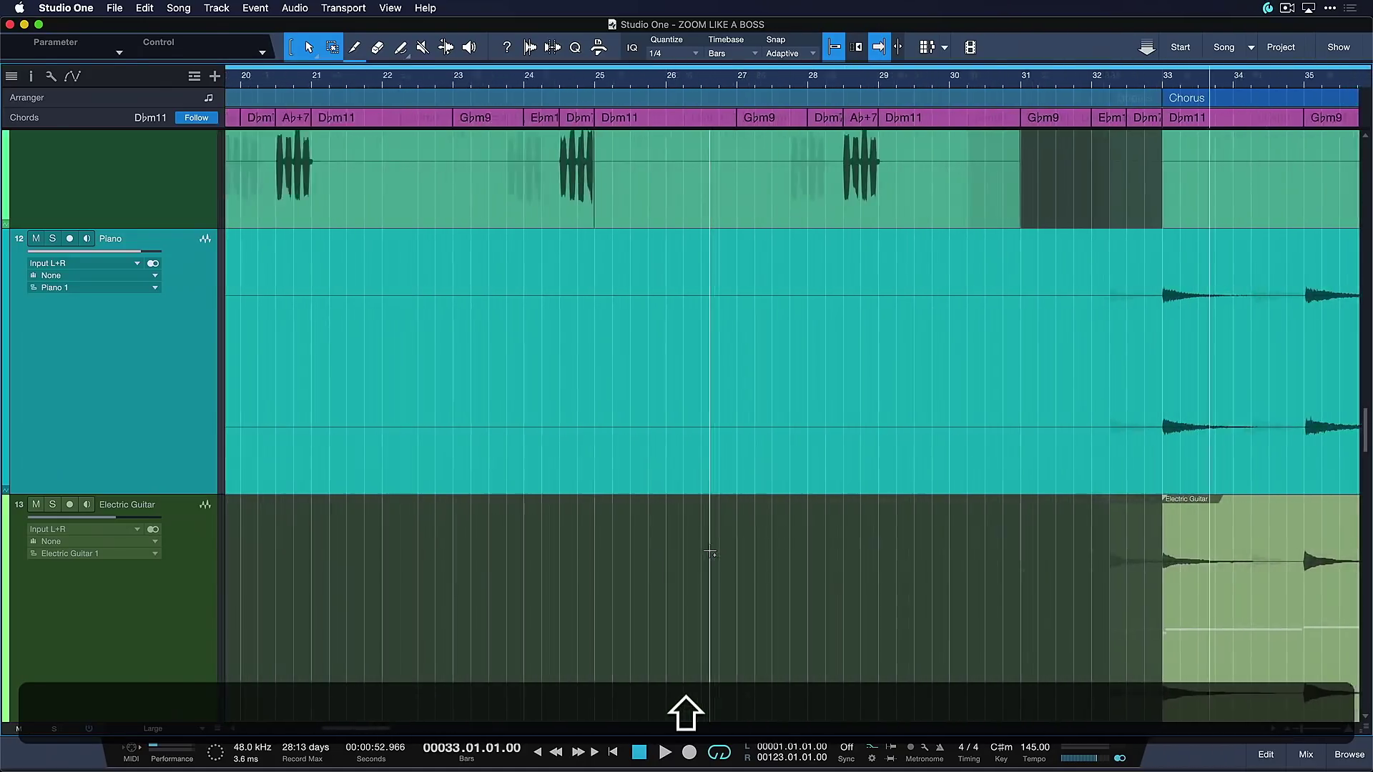
scroll(710, 555, right, 2)
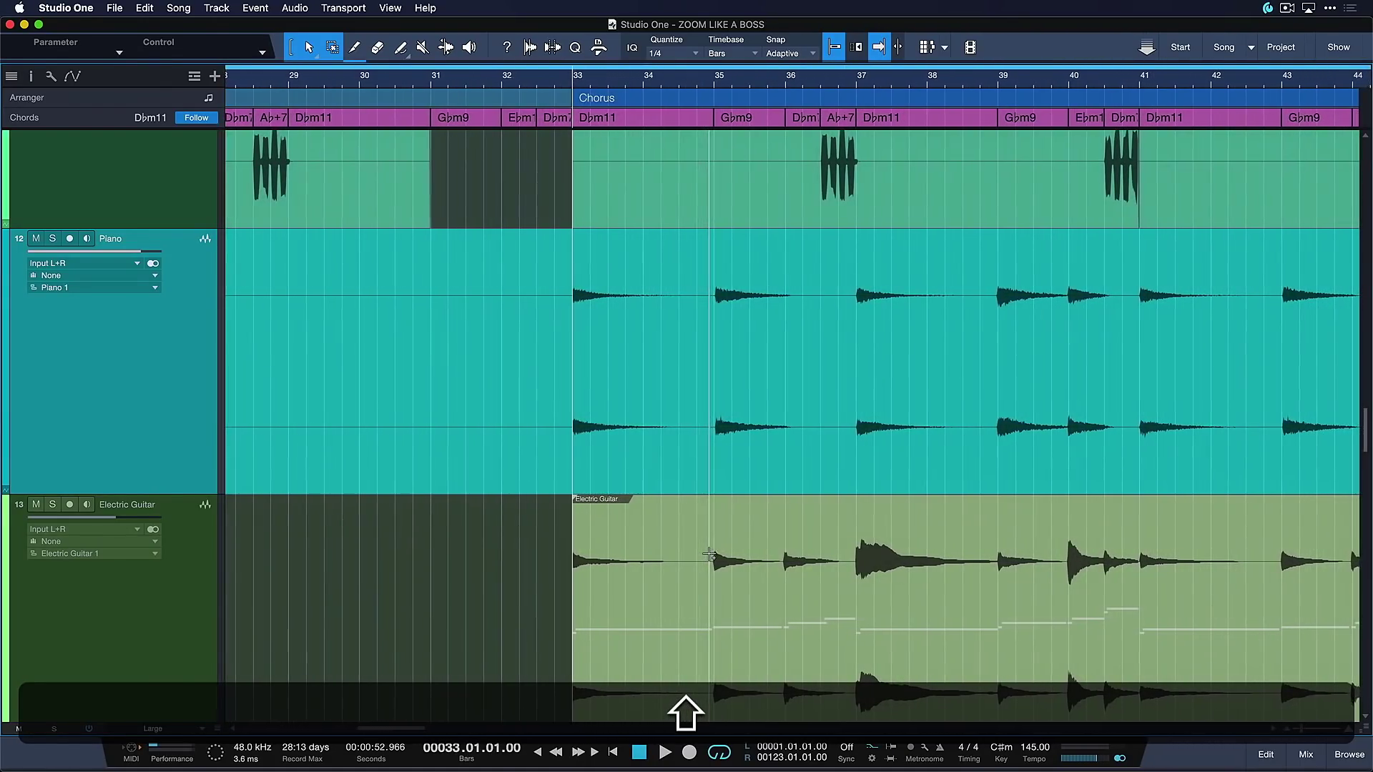
scroll(710, 555, left, 3)
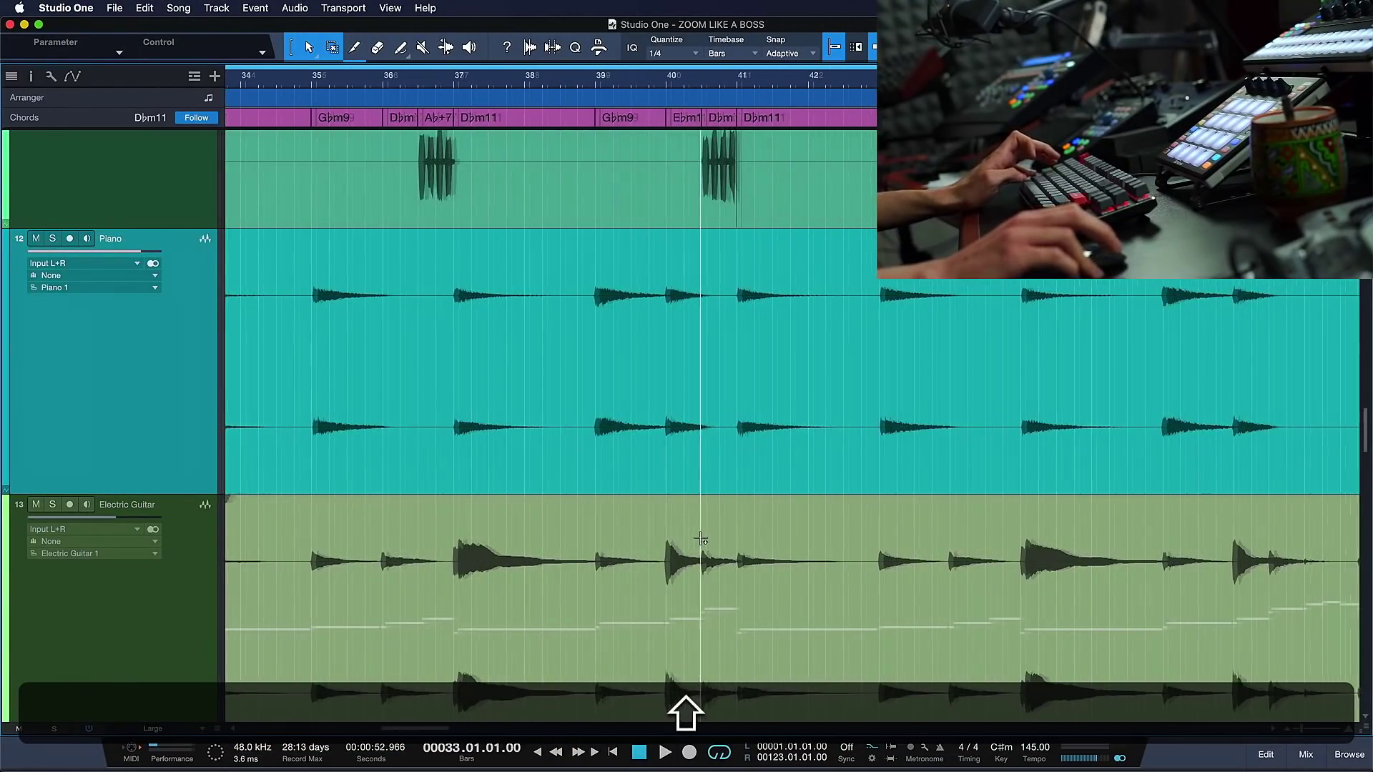
- Zoom the timeline out around the end of the song and scroll back horizontally to the Intro
scroll(701, 540, down, 5)
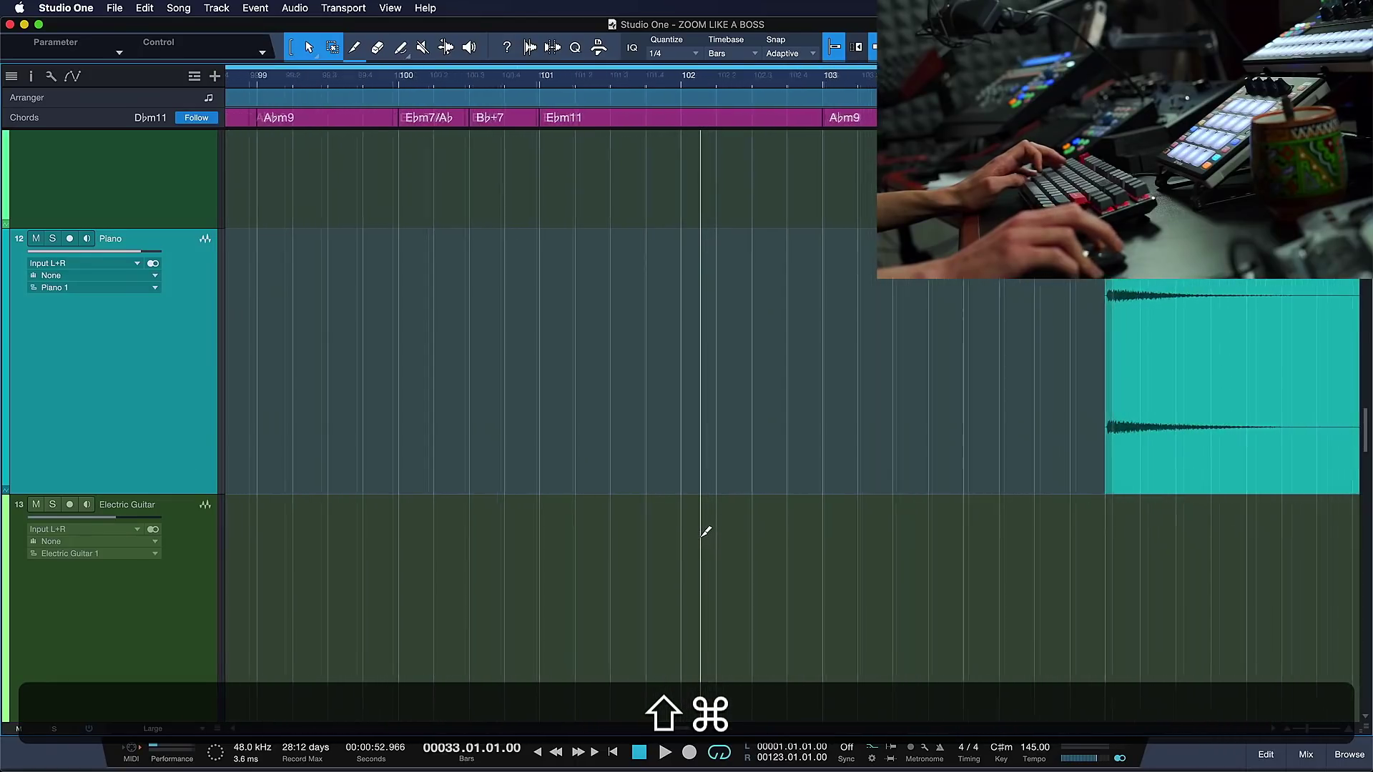
scroll(706, 532, down, 4)
scroll(378, 412, down, 4)
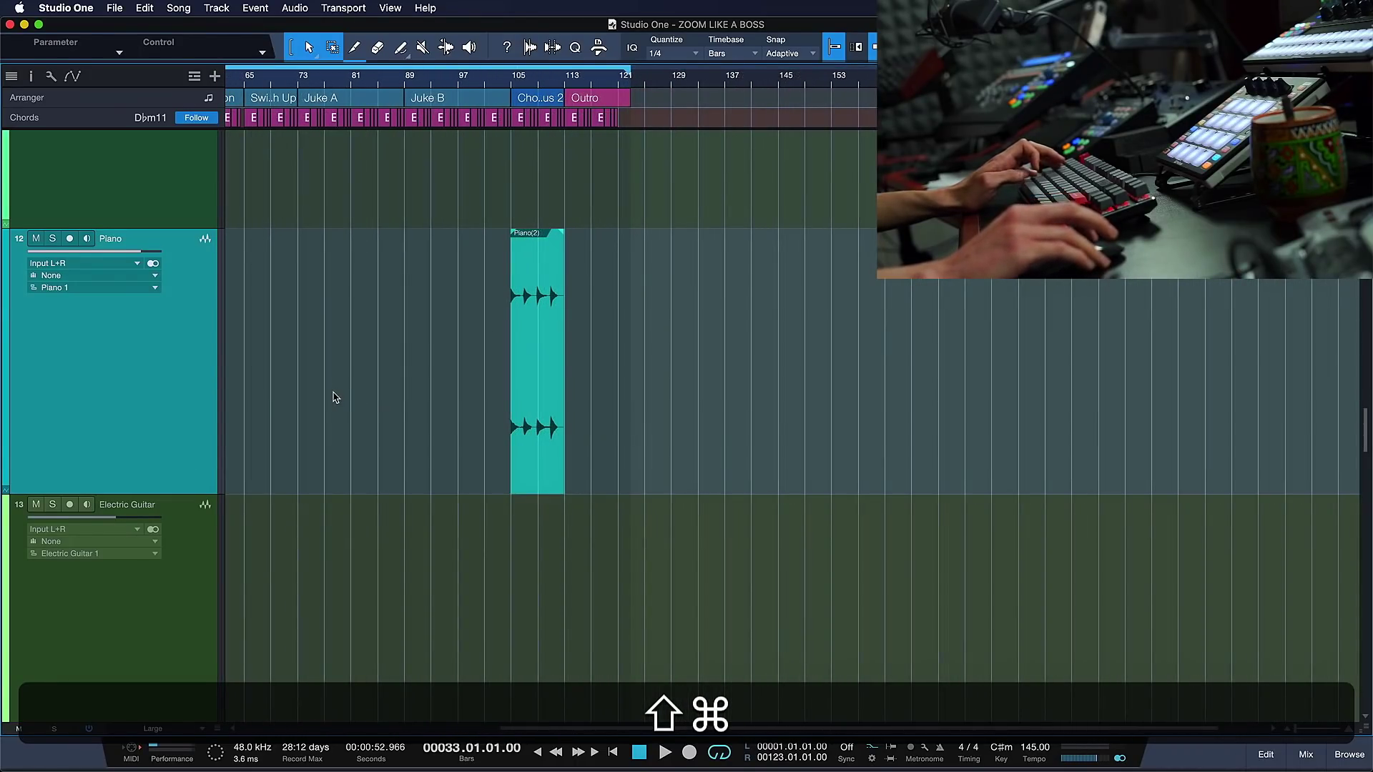
scroll(333, 398, right, 3)
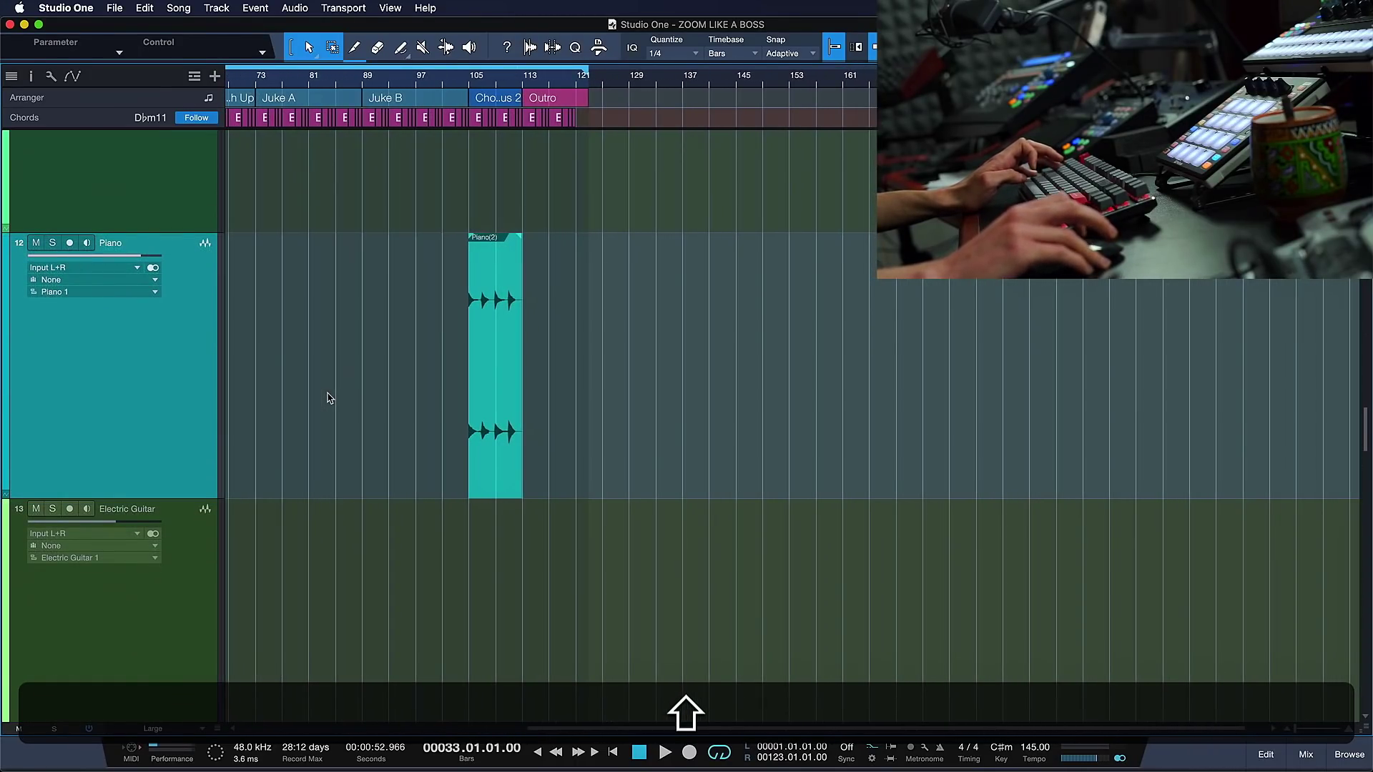
scroll(328, 398, left, 10)
- Zoom the tracks vertically in and out around the Piano track, ending at the Normal track height
scroll(325, 390, up, 2)
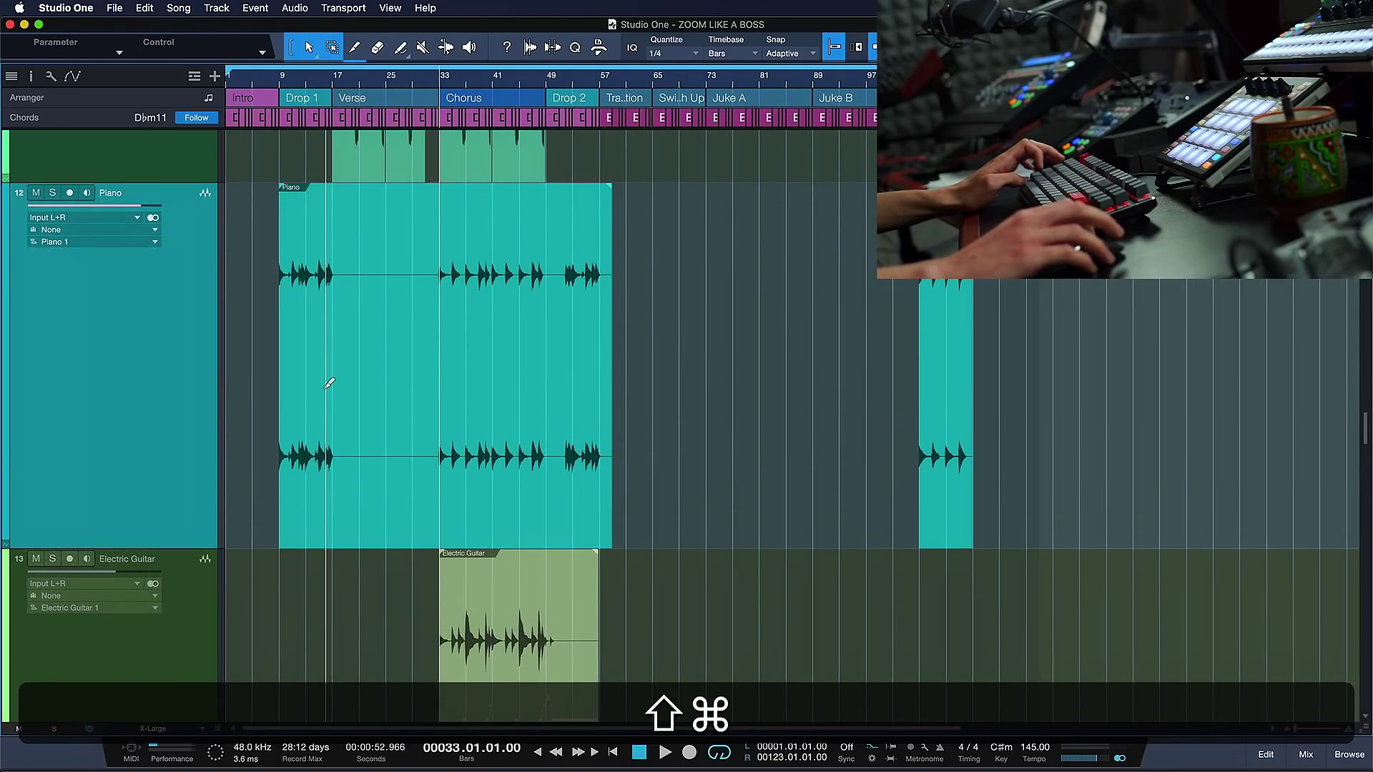
scroll(328, 385, down, 5)
scroll(329, 385, up, 5)
scroll(329, 385, down, 4)
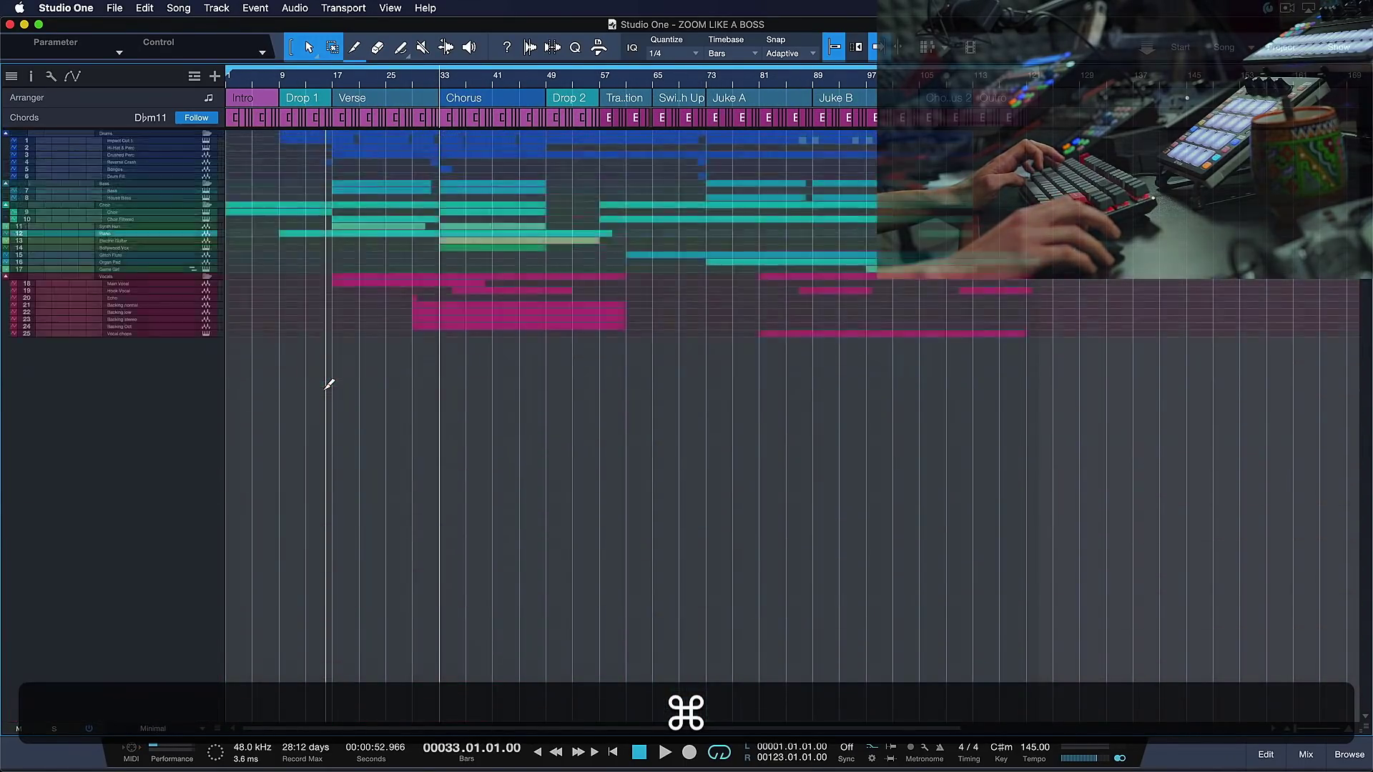
scroll(326, 390, up, 2)
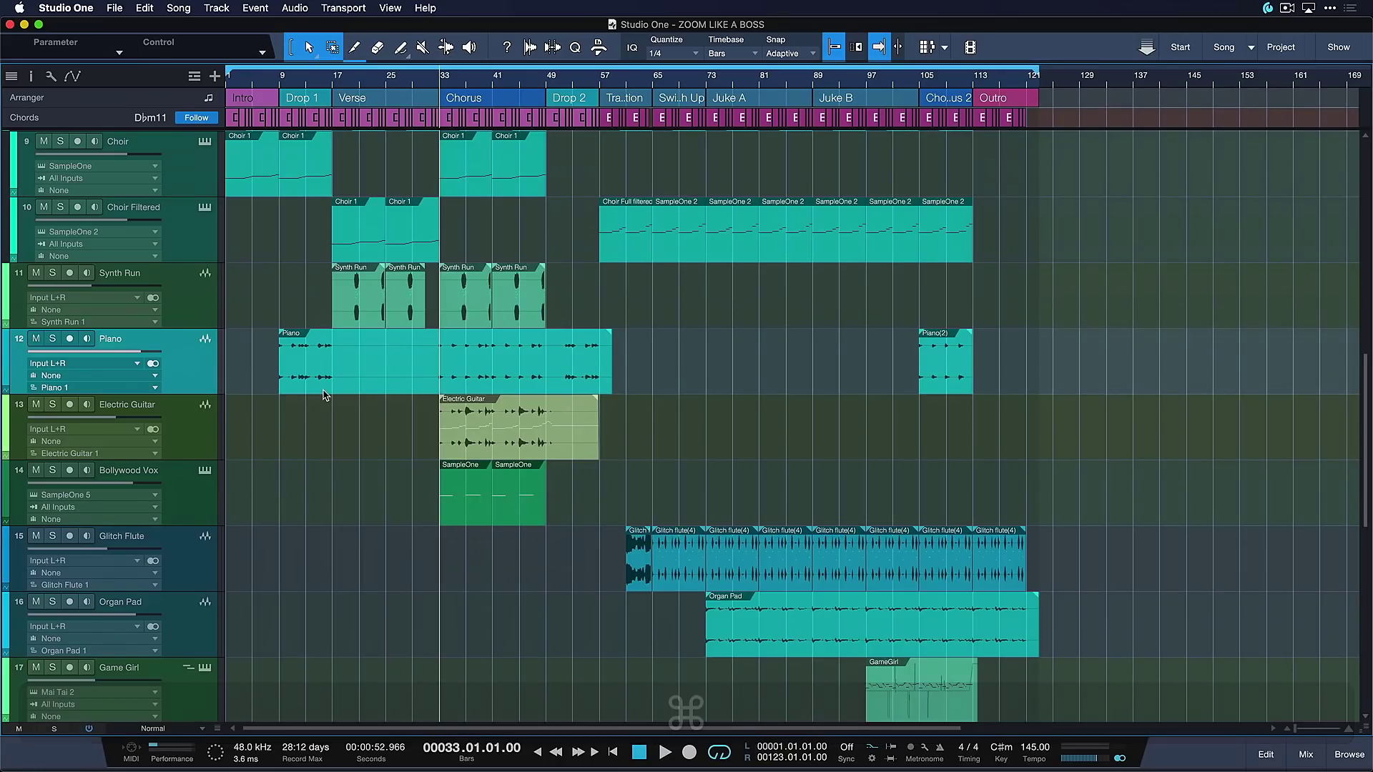
- Go up to the Bass tracks, open the track height presets, and adjust the timeline's horizontal zoom slightly
scroll(325, 395, up, 5)
scroll(387, 77, up, 1)
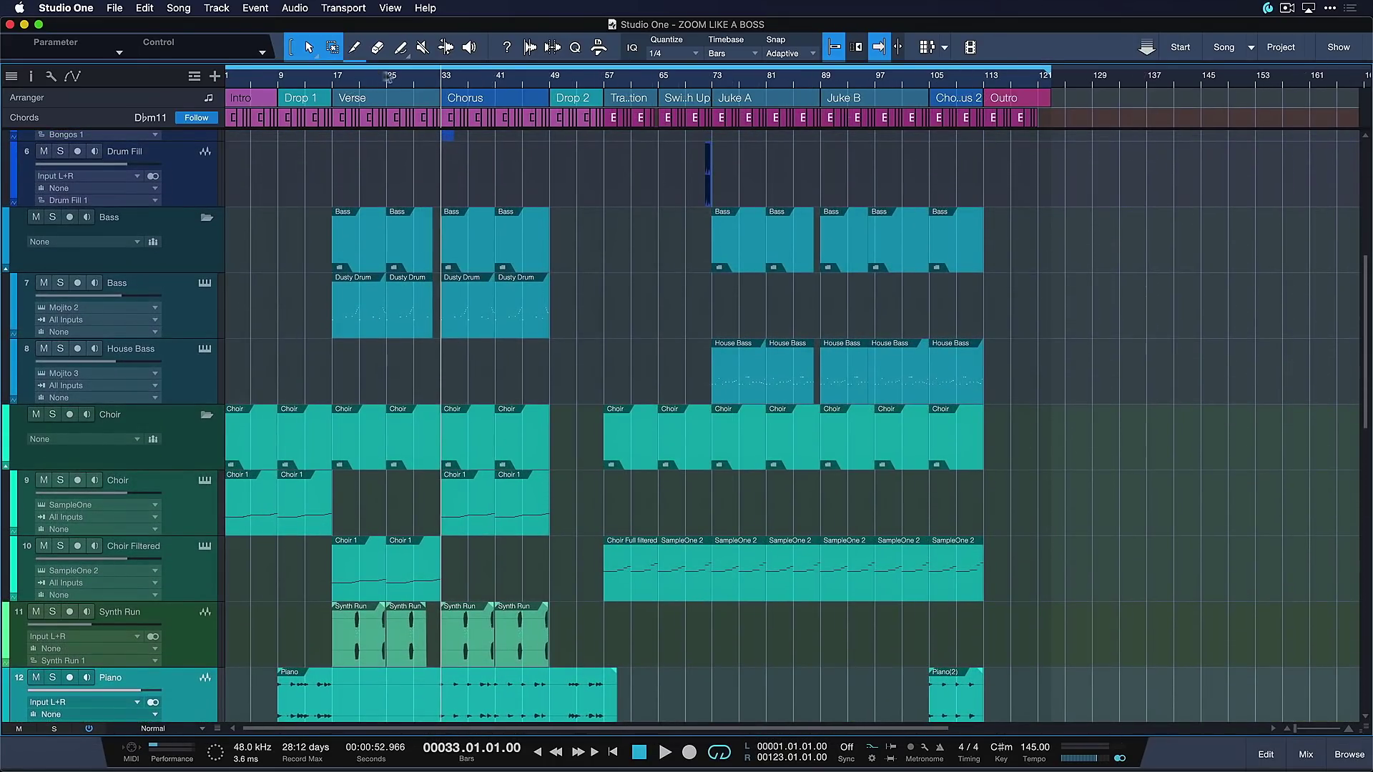
click(204, 728)
click(200, 727)
mouse_move(1297, 727)
mouse_down()
mouse_move(1331, 727)
mouse_move(1293, 726)
mouse_up()
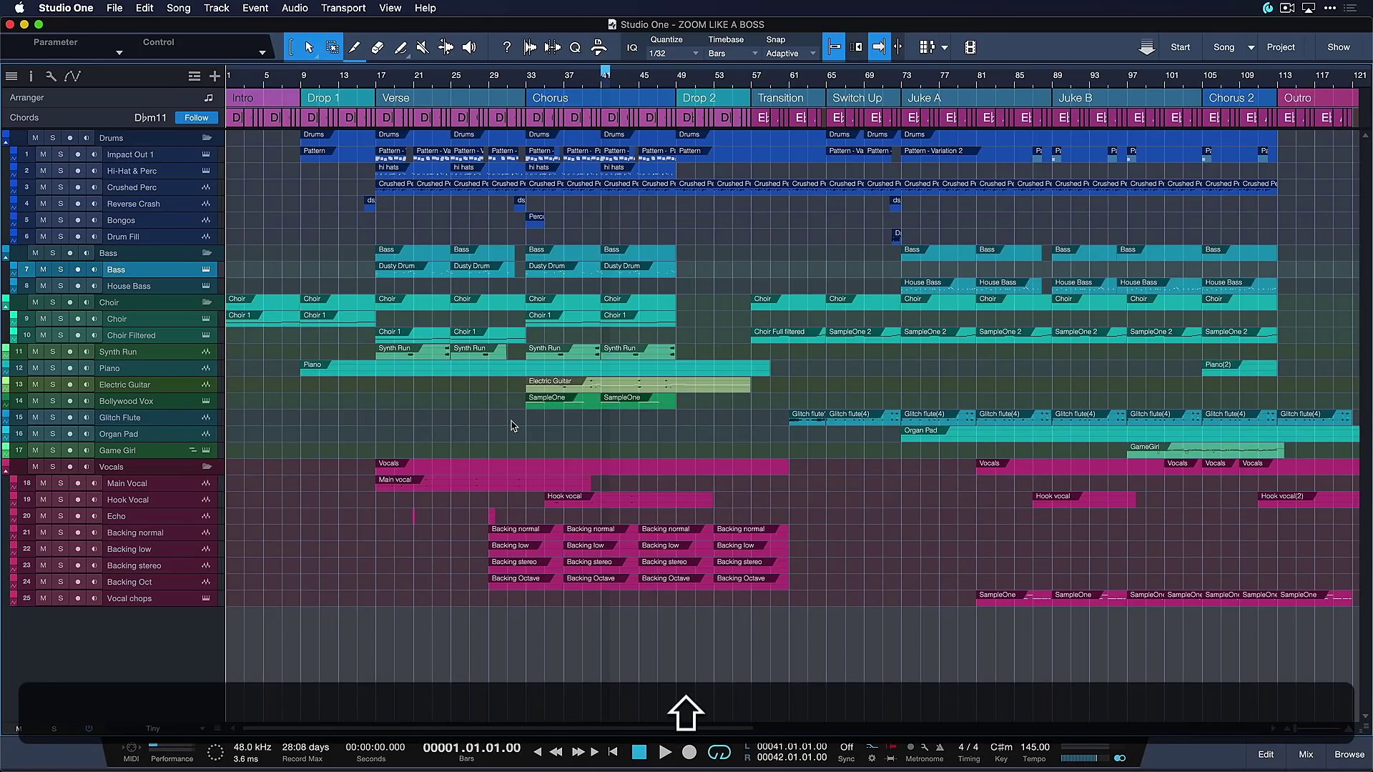
- Zoom into a framed area covering the Verse, about bars 16 to 34, from the Drum Fill track down to Bollywood Vox
key(alt)
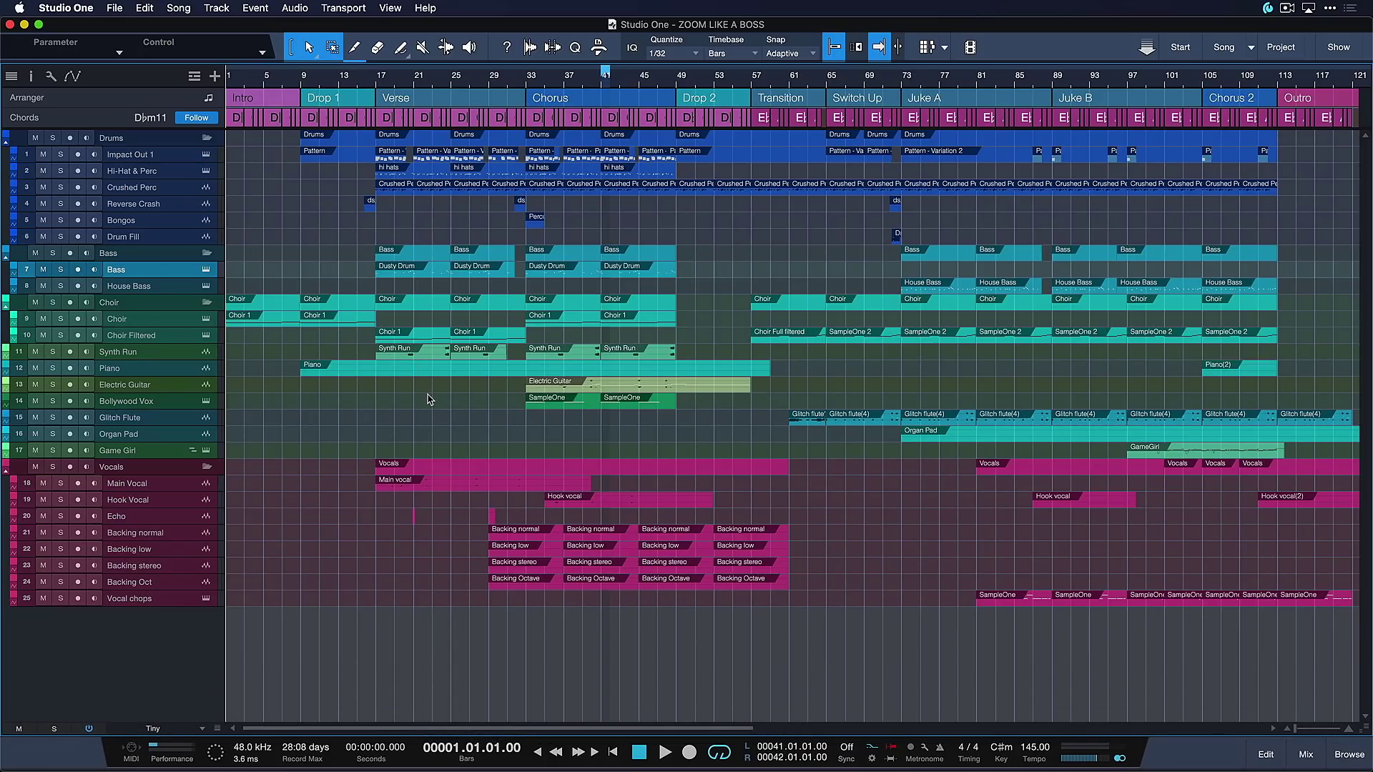
key(shift)
key(alt)
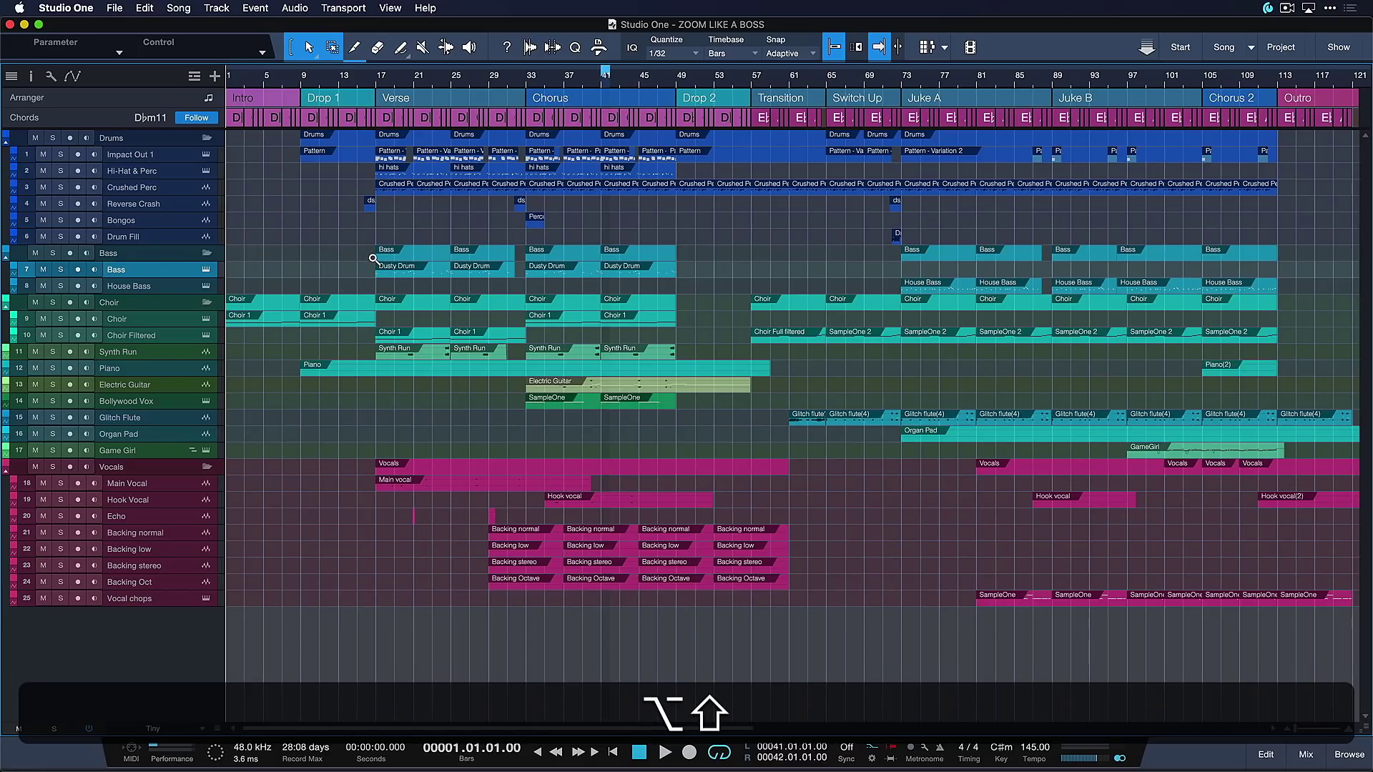
drag(370, 230, 538, 395)
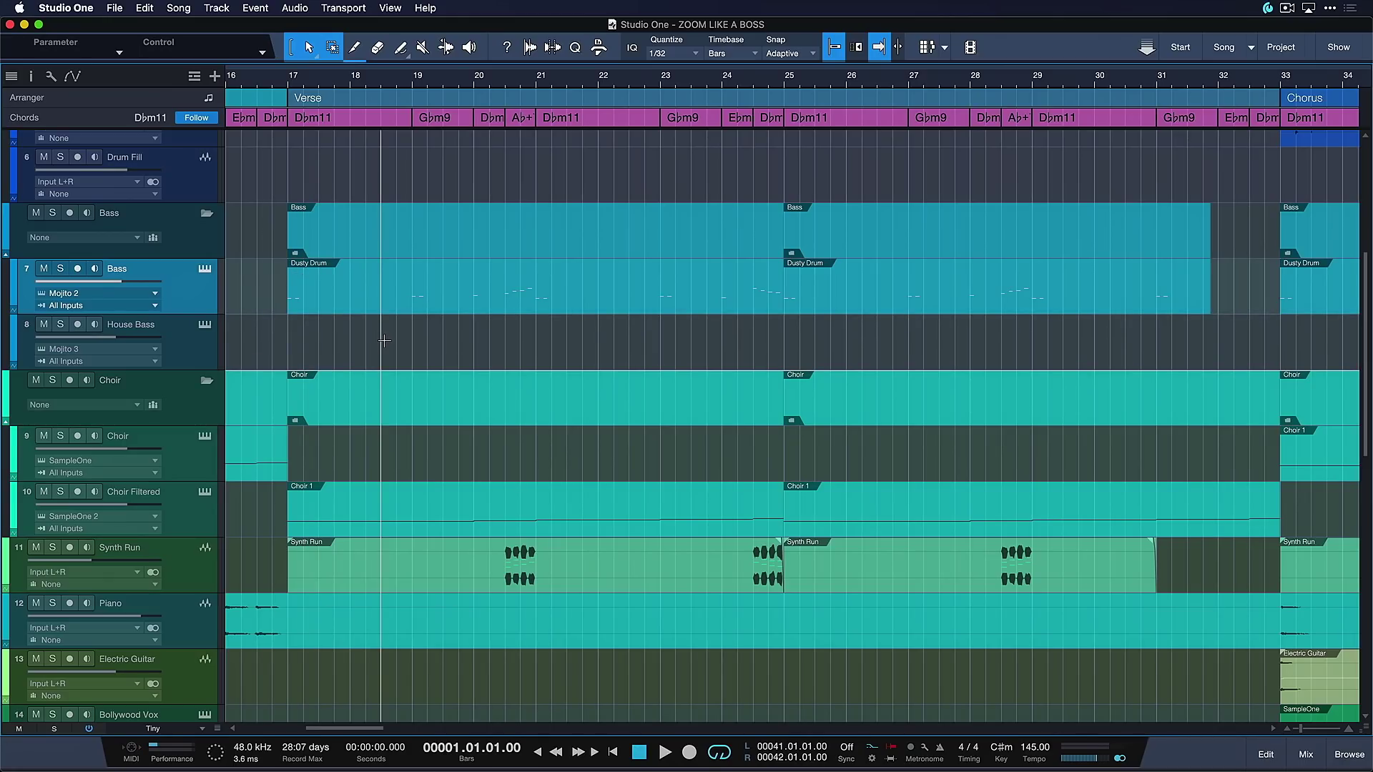
- Zoom back out from the framed Verse area to the whole-song overview
key(shift)
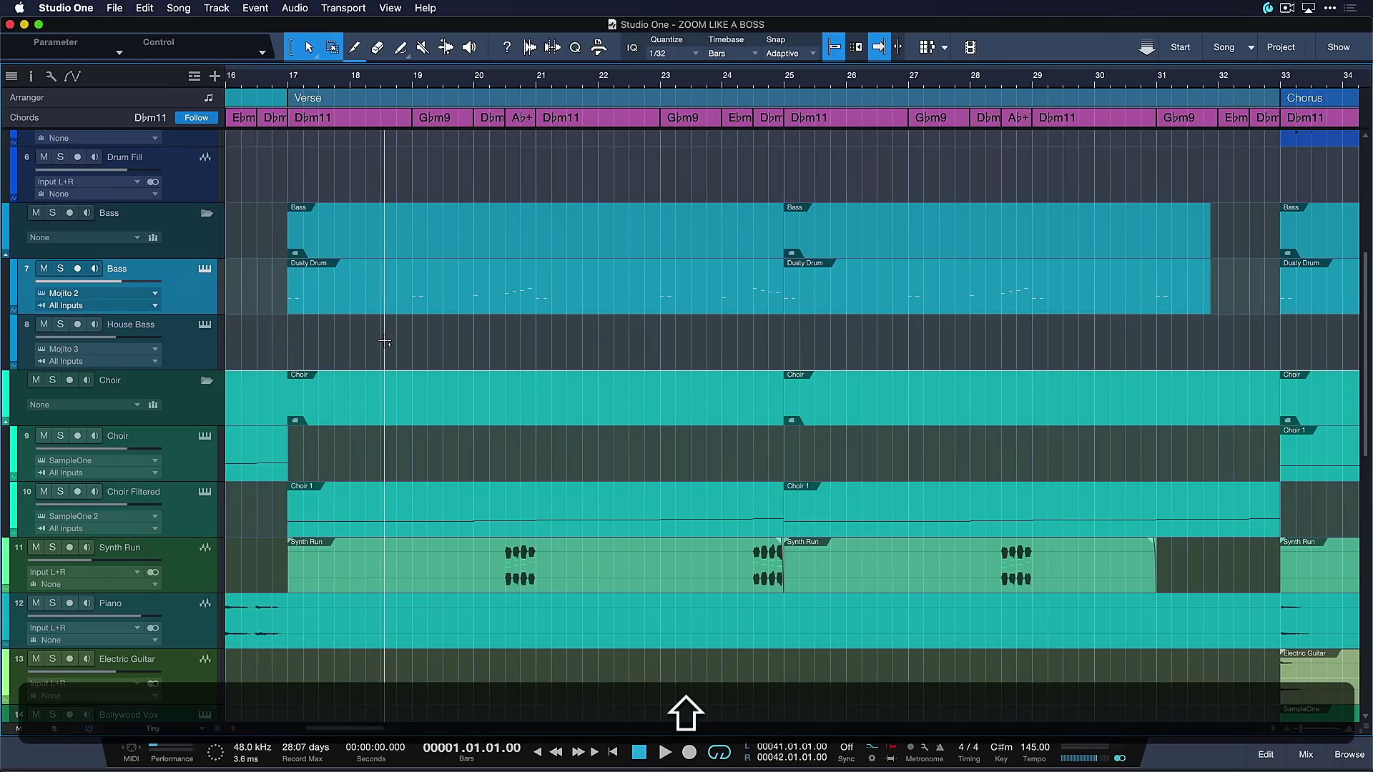
key(alt)
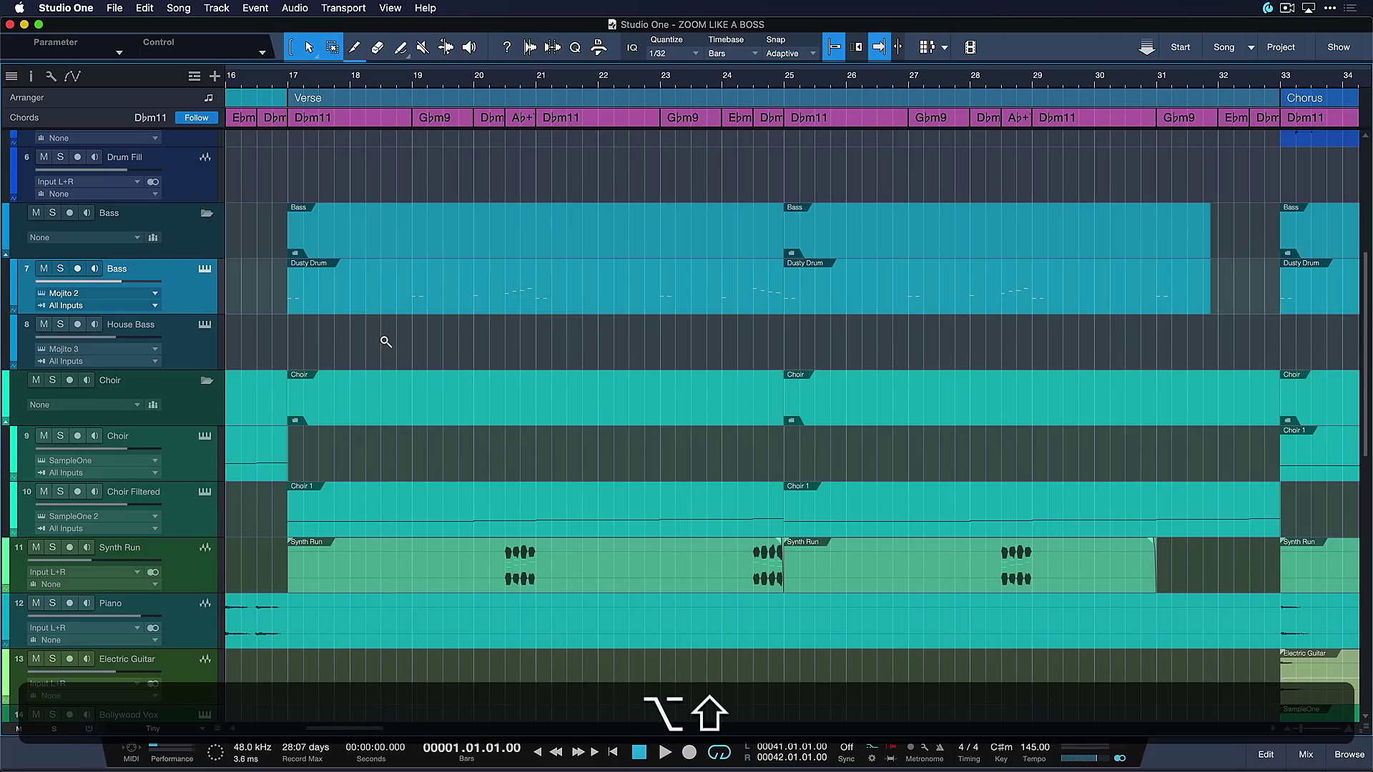
alt+shift+click(386, 342)
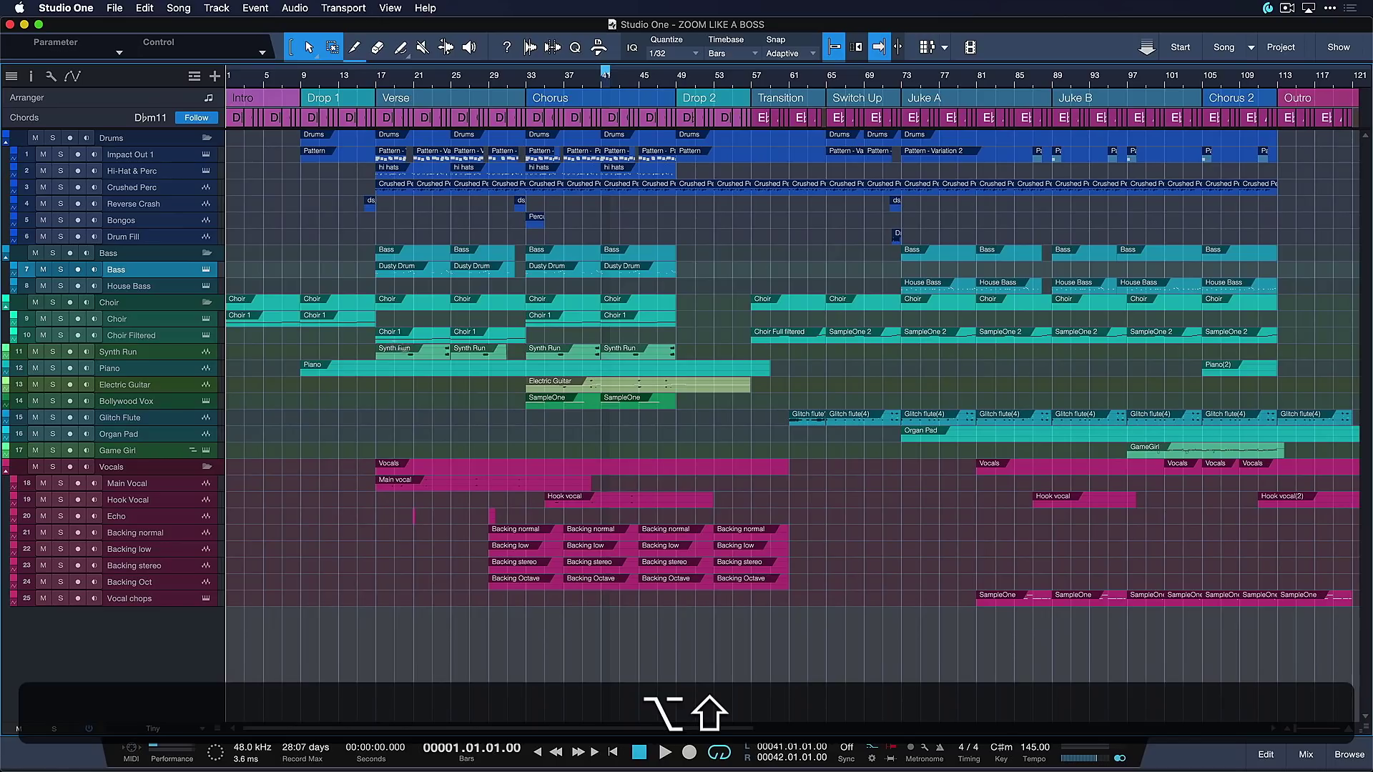
- Zoom into framed areas around Juke A and then the Verse and Chorus, returning to the whole-song overview after each
drag(862, 263, 1083, 425)
alt+shift+click(911, 331)
drag(397, 265, 590, 444)
alt+shift+click(597, 434)
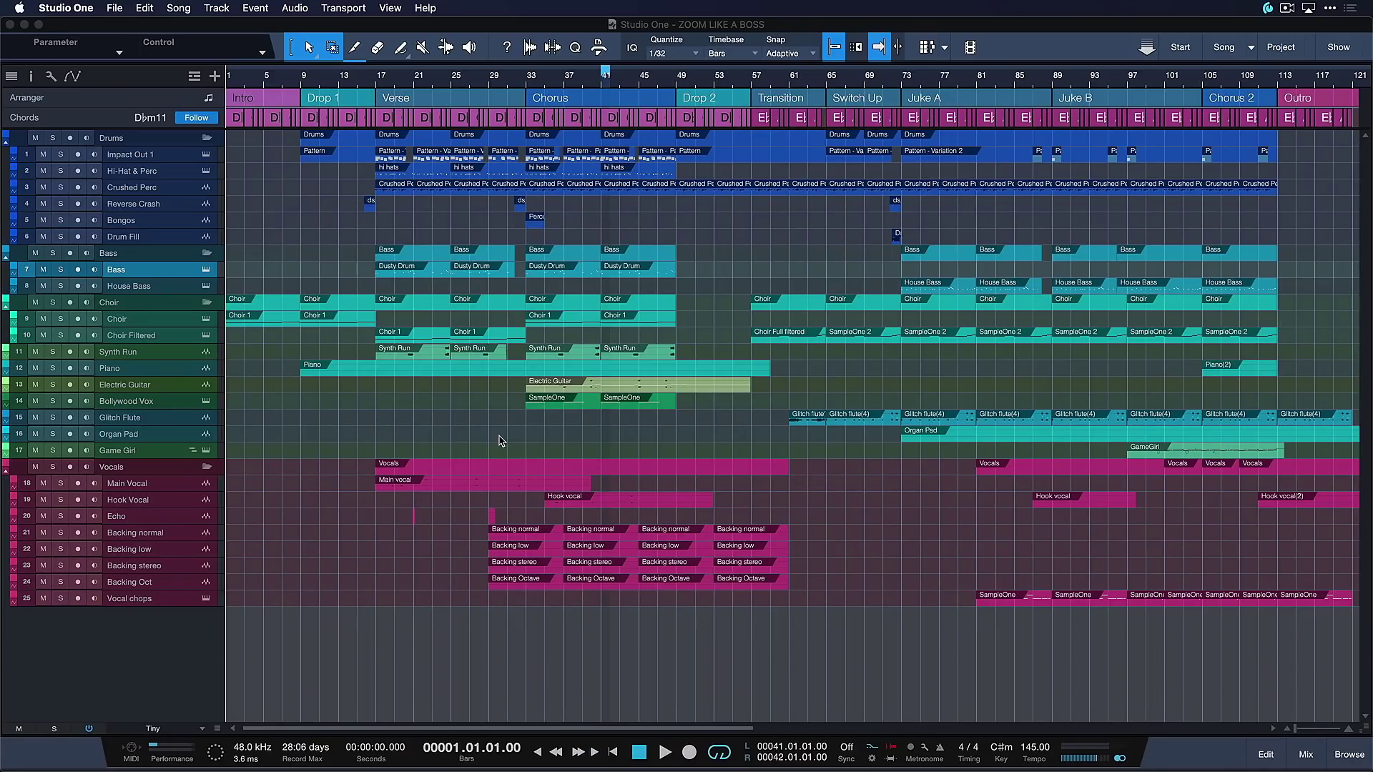
click(492, 422)
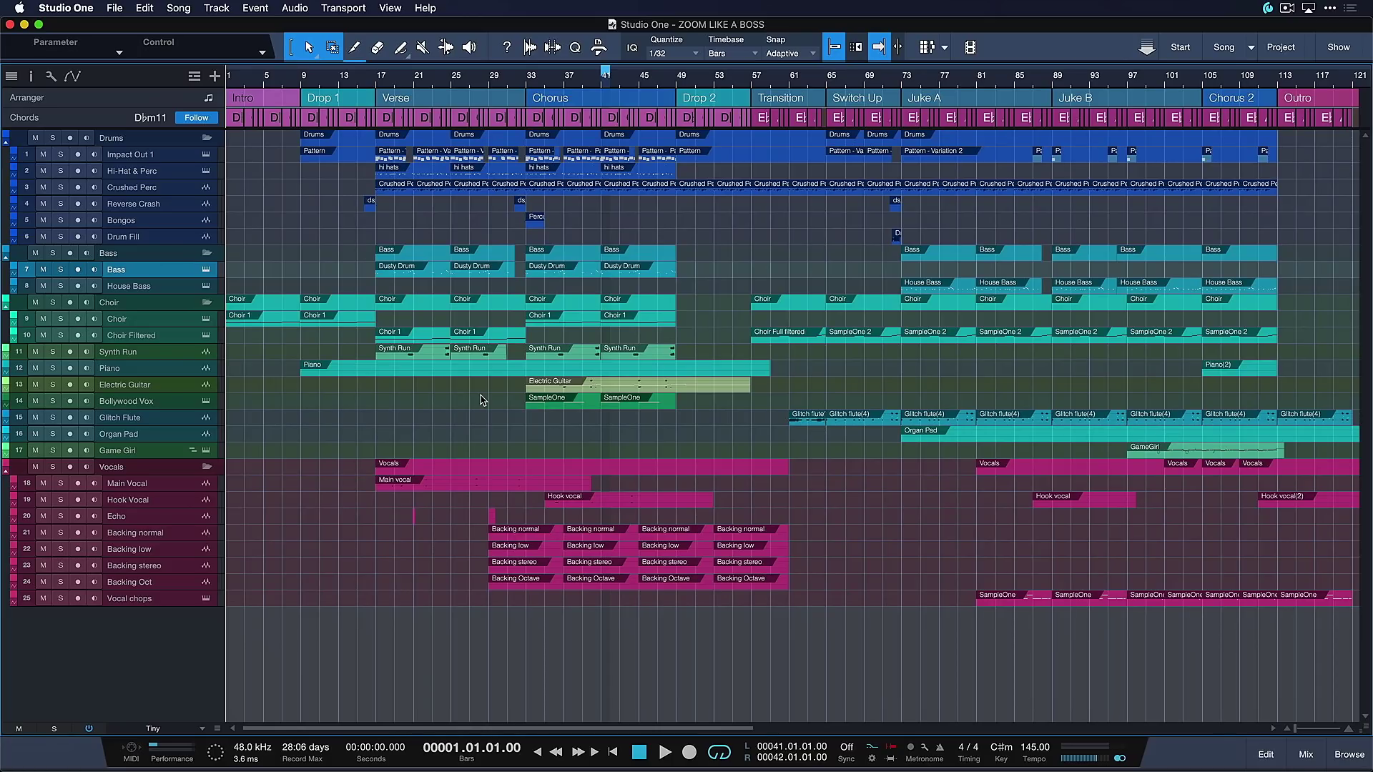
- Search the keyboard shortcut preferences for "keyboard", assign Control+Y to the application's Keyboard Shortcuts command, and apply the change
click(83, 7)
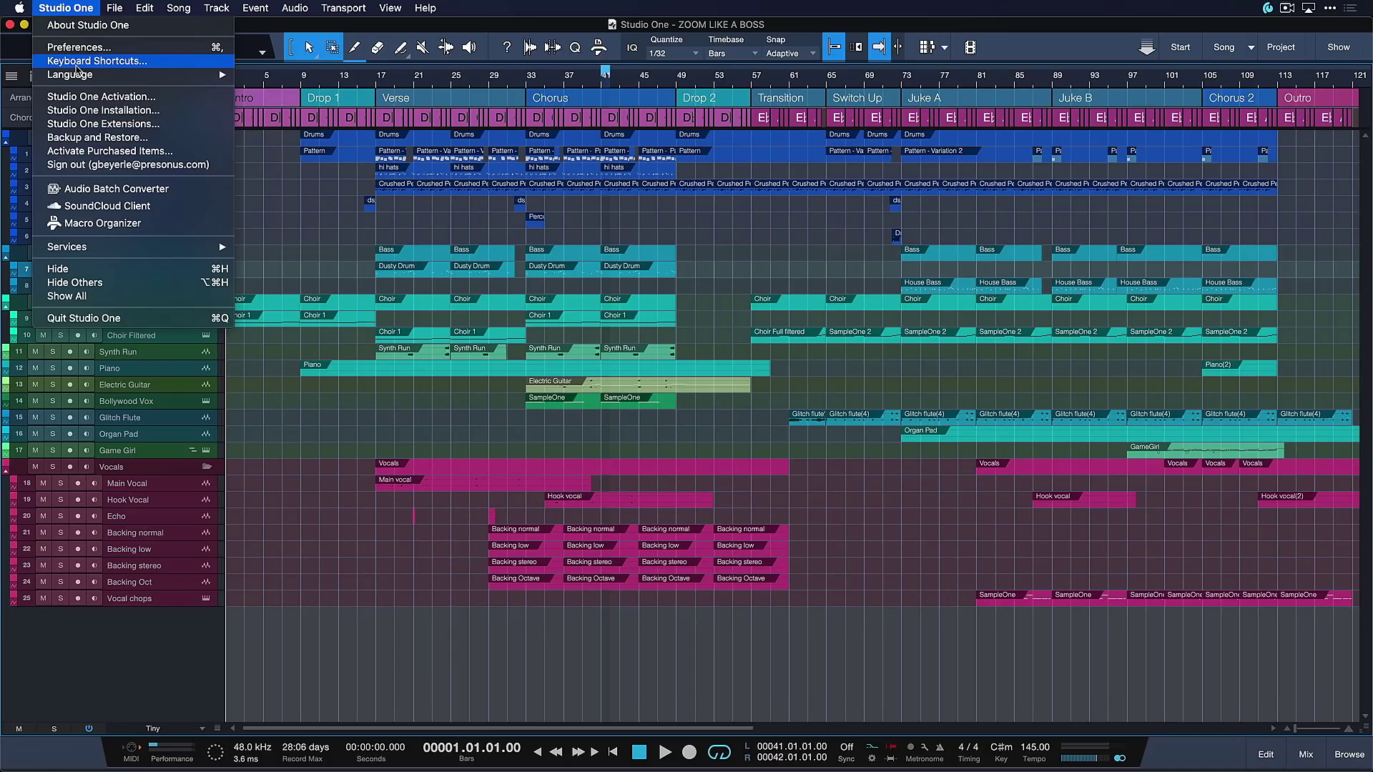
click(76, 63)
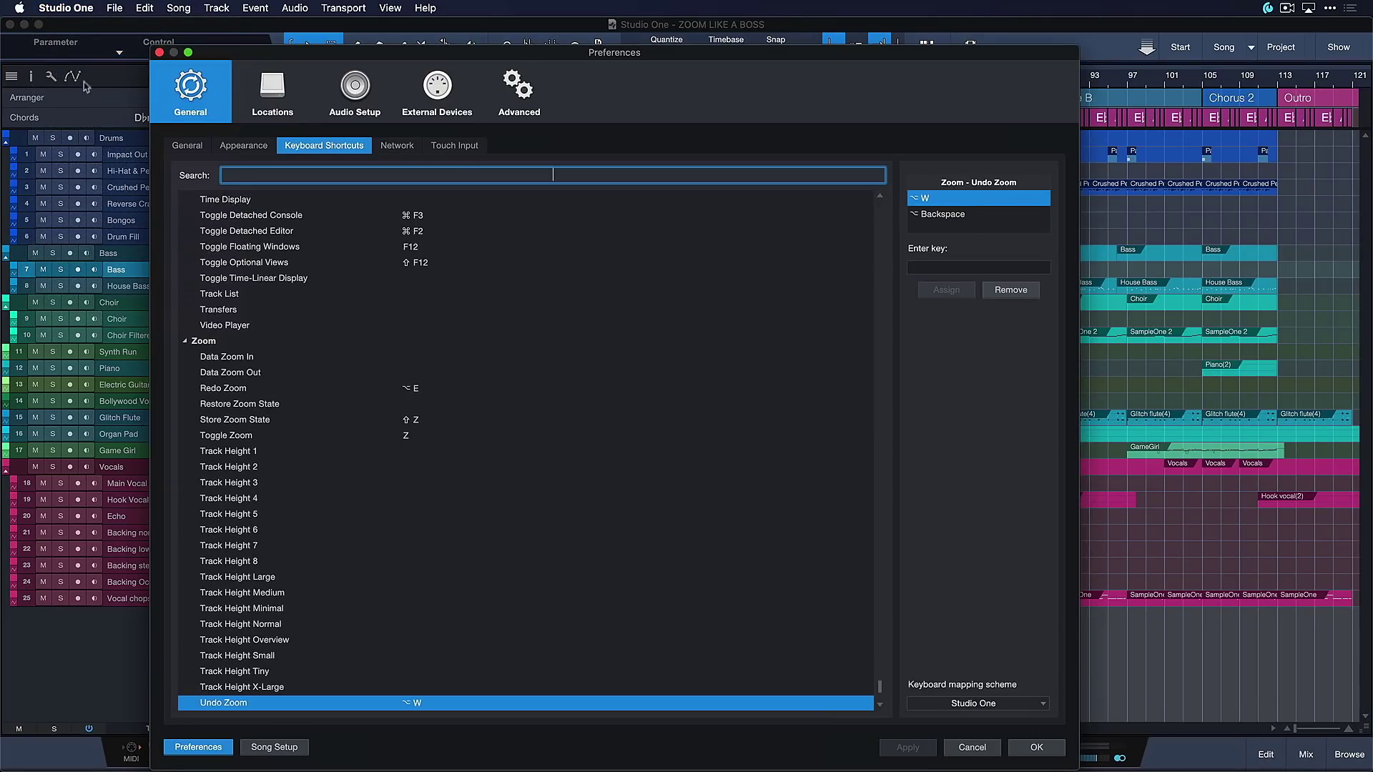
text(keyboard)
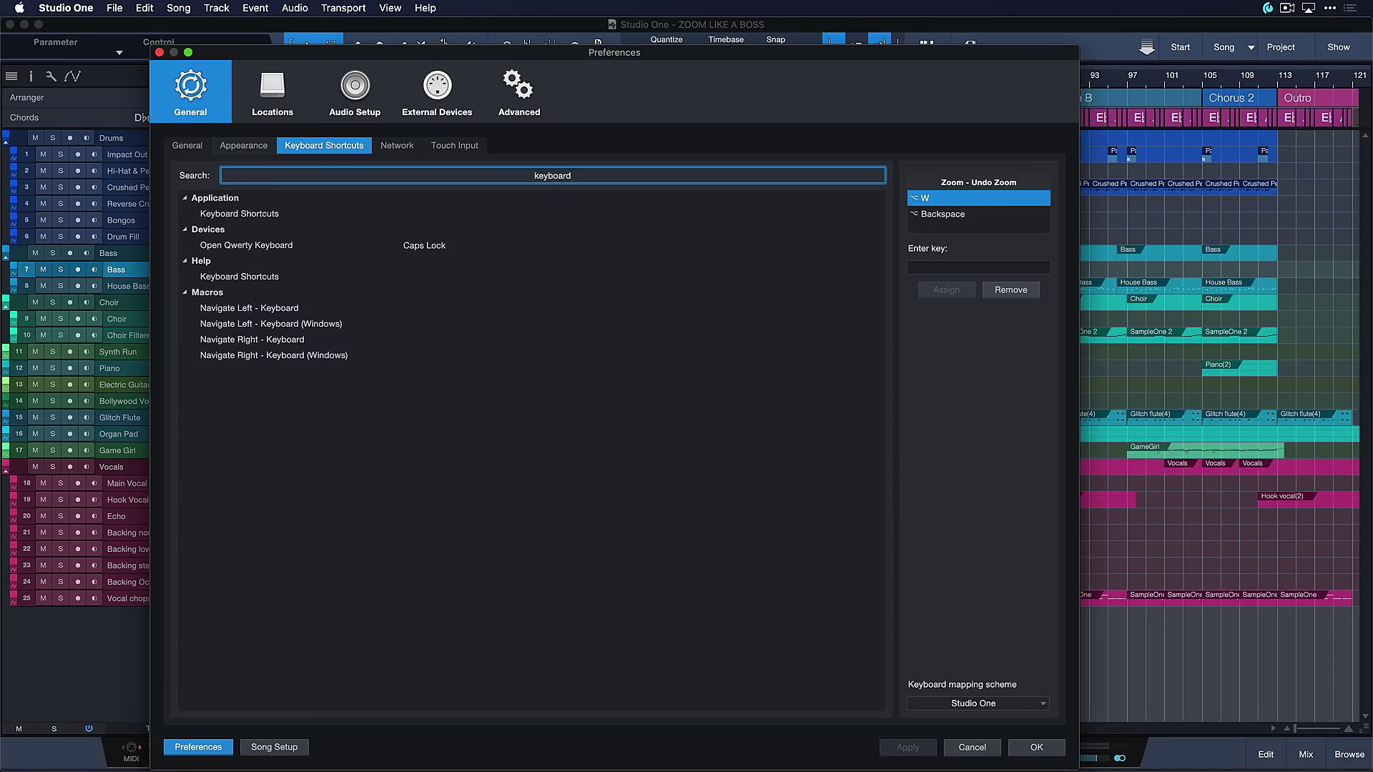
click(264, 214)
click(1005, 269)
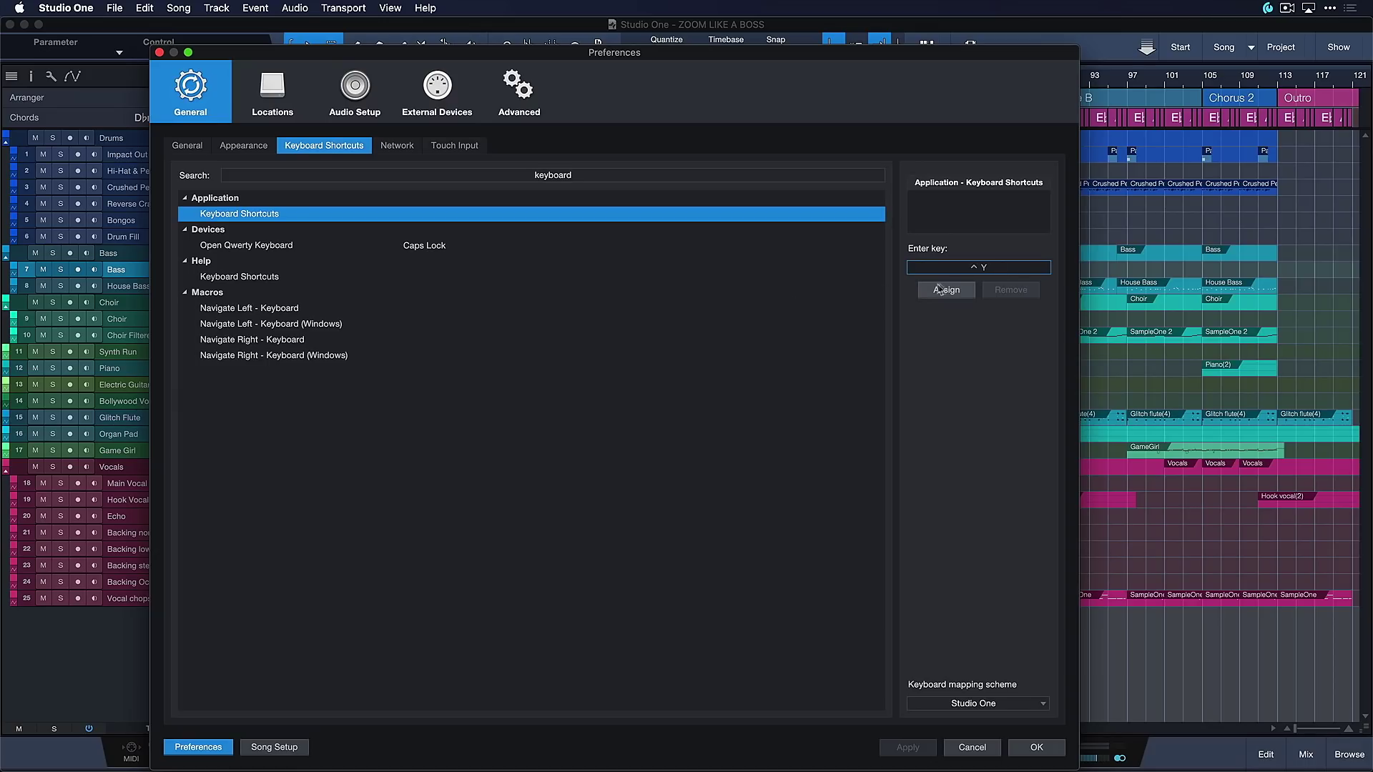
click(942, 290)
click(907, 755)
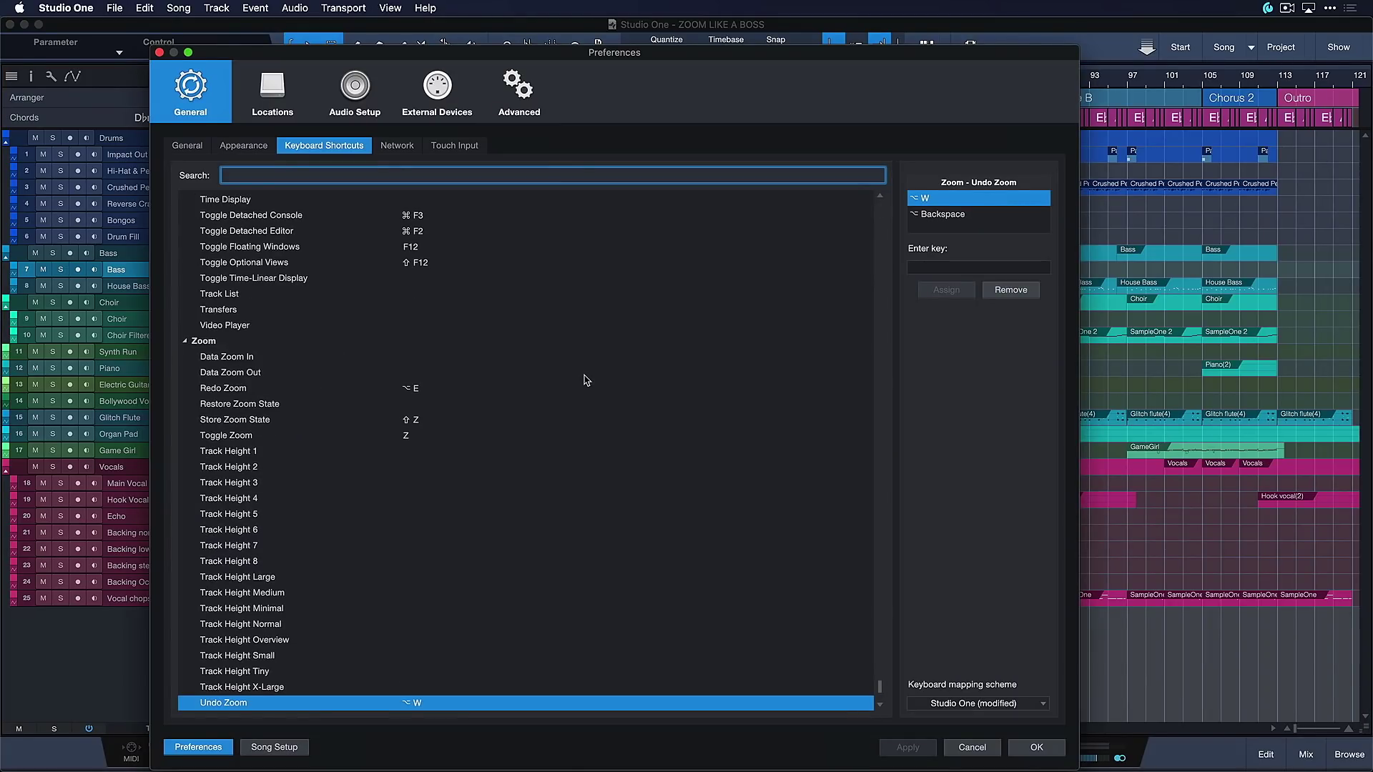
key(Return)
- Look up the shortcut of the Zoom to Selection command by searching for "zoom to sel" in the keyboard shortcut preferences
key(super+comma)
scroll(554, 277, down, 5)
text(to sel)
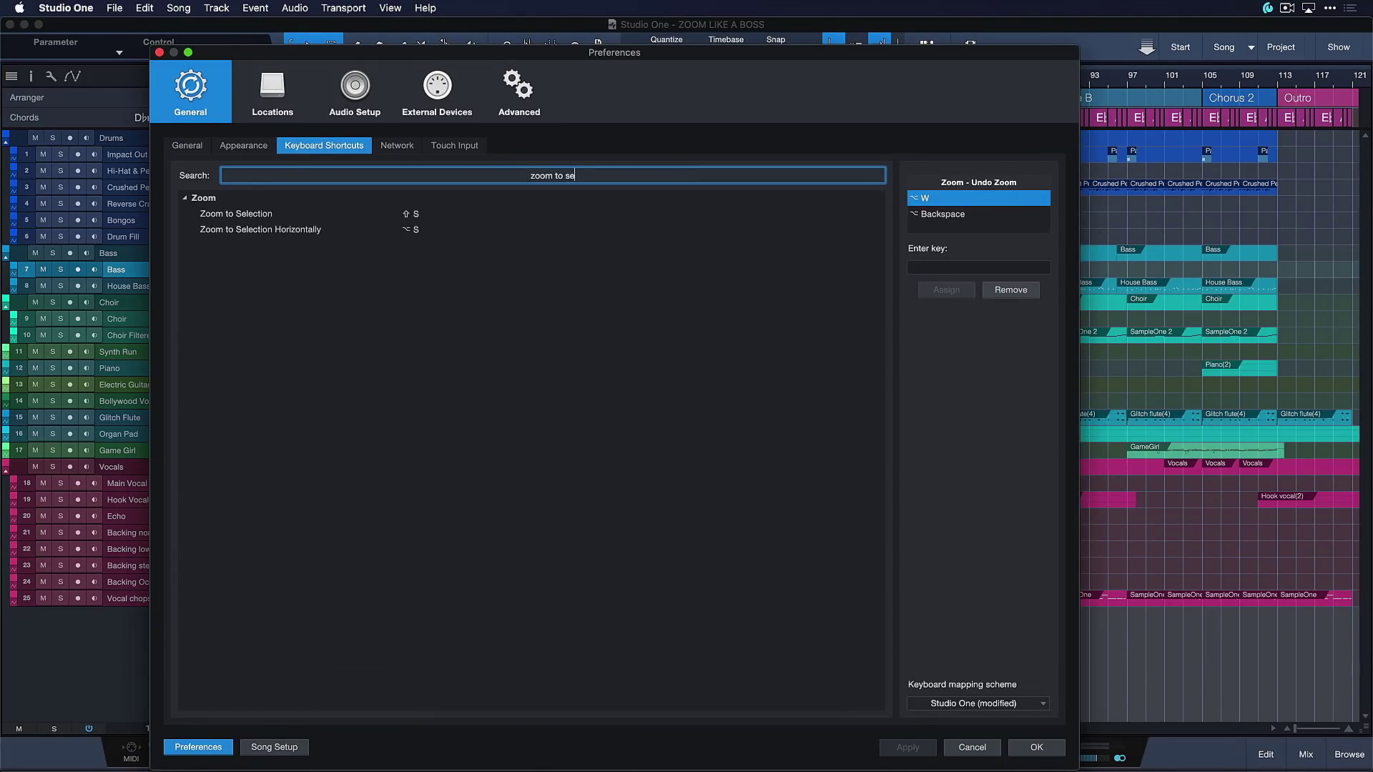
click(276, 218)
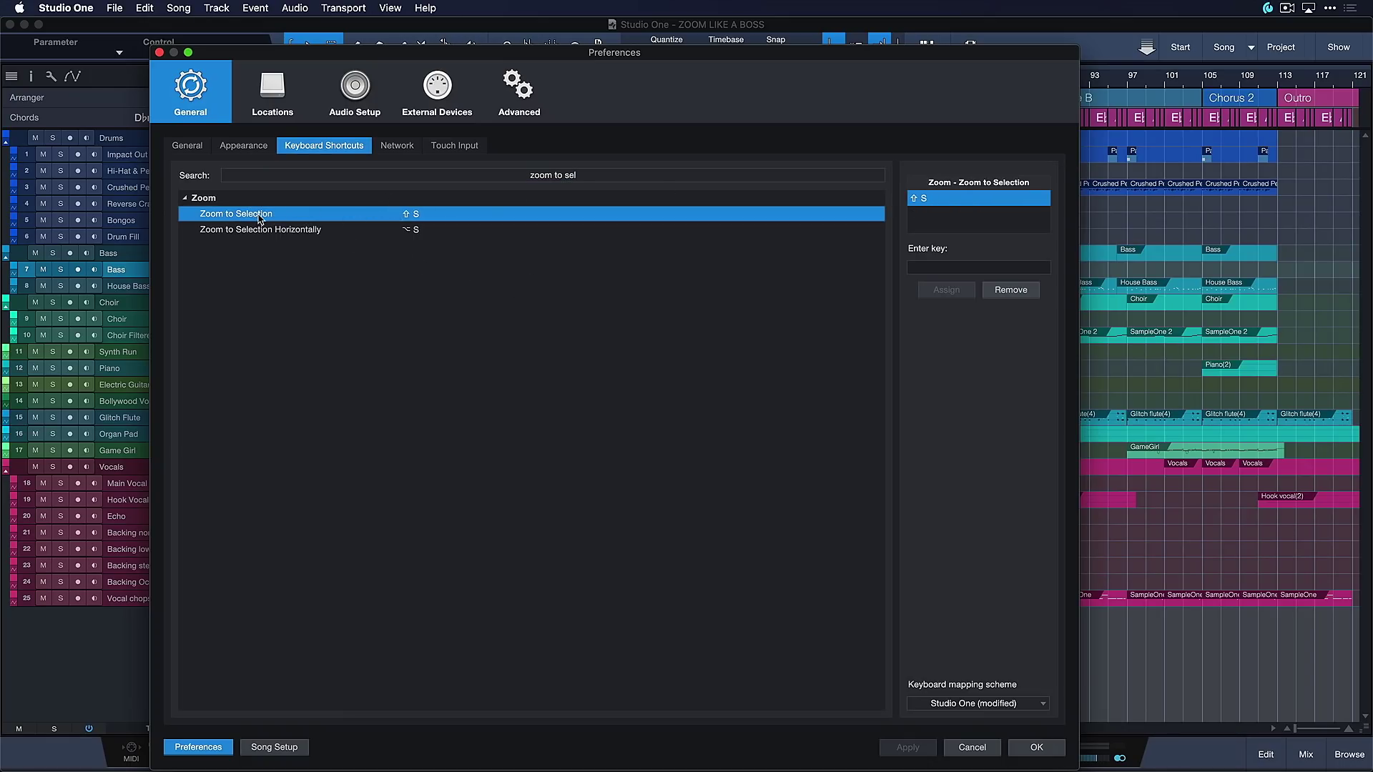
key(Return)
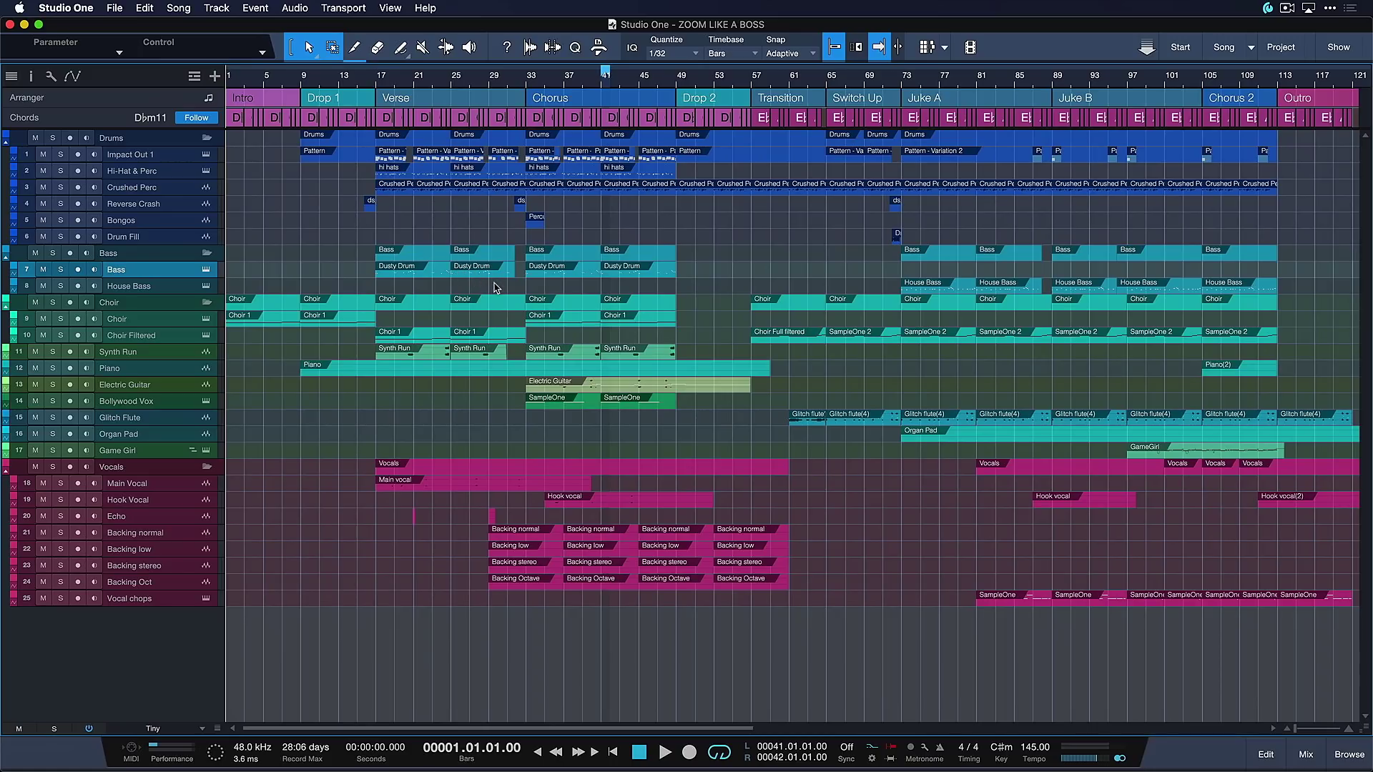
- Record-arm the Bass track and zoom to its Dusty Drum event starting at bar 25
key(r)
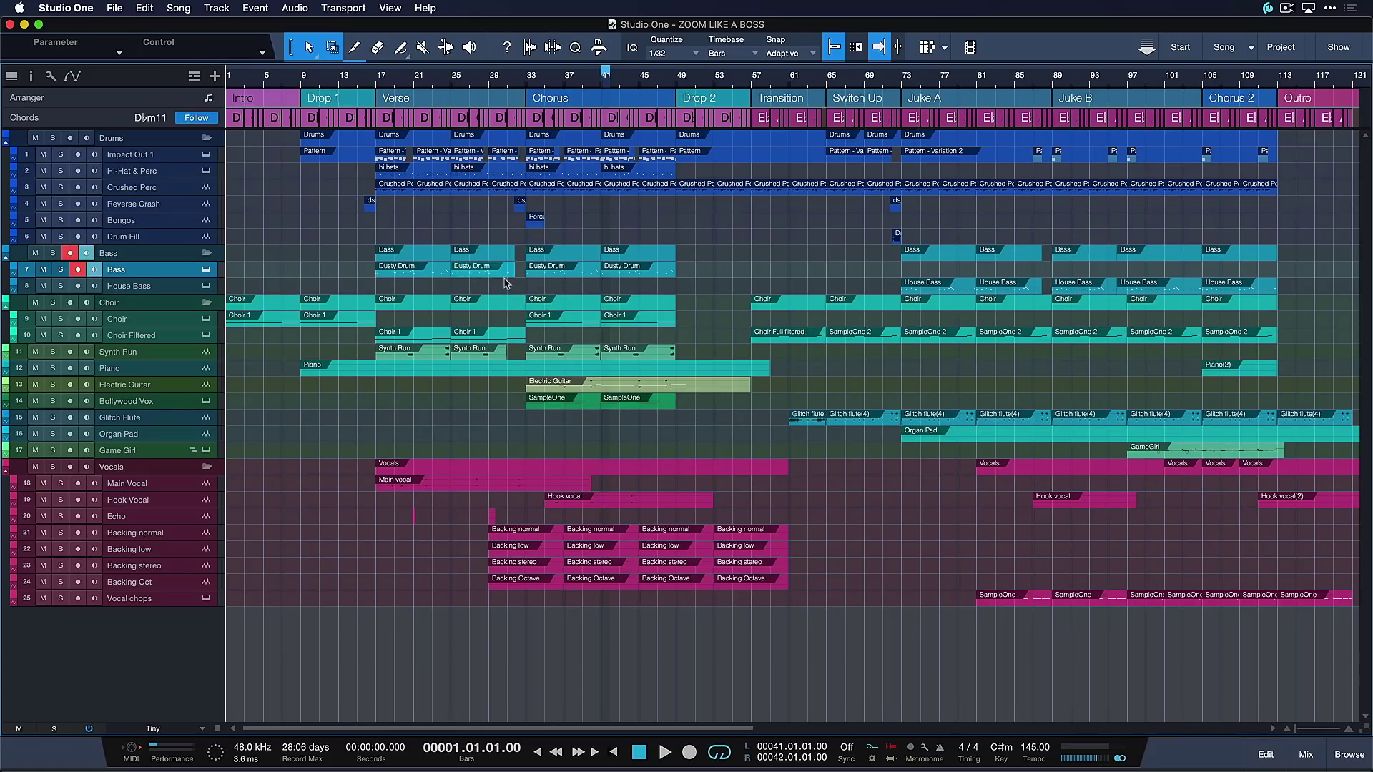
click(500, 298)
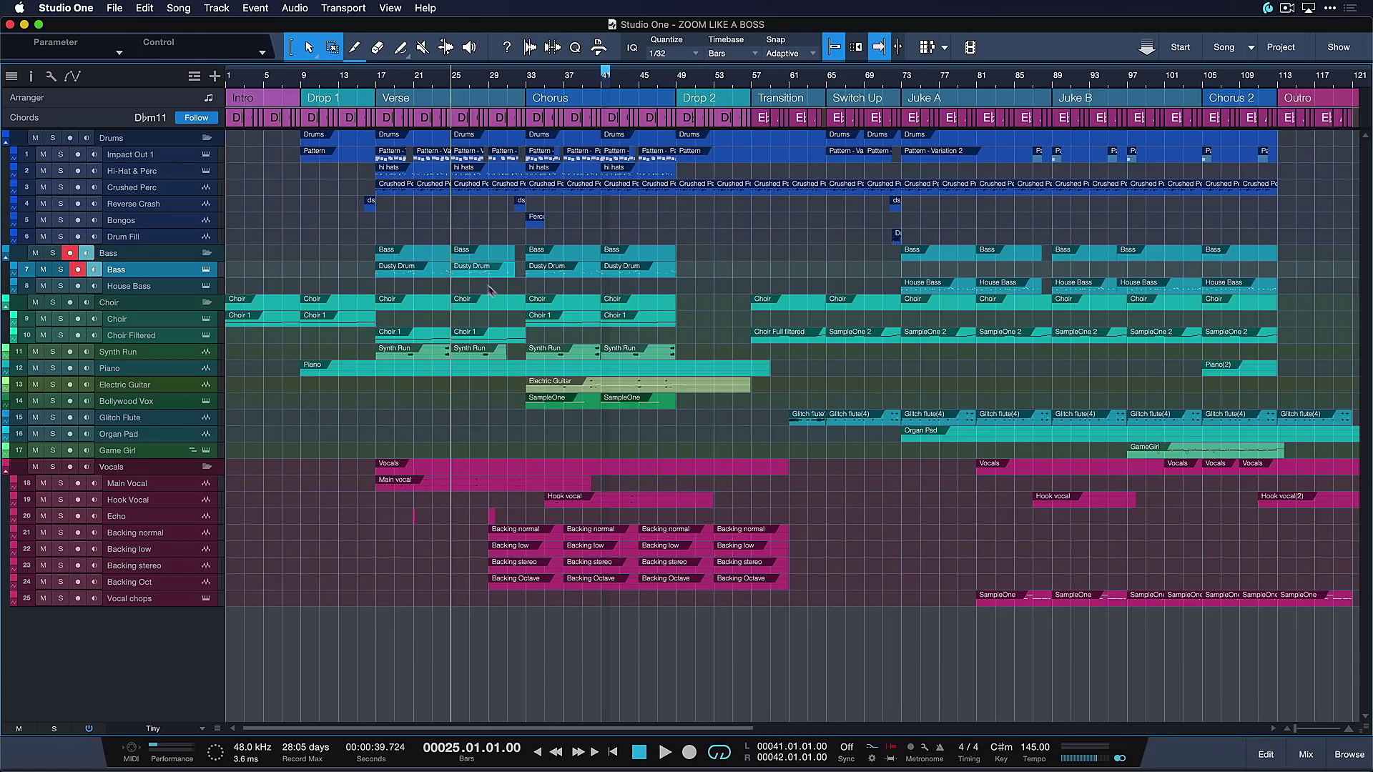
key(shift+s)
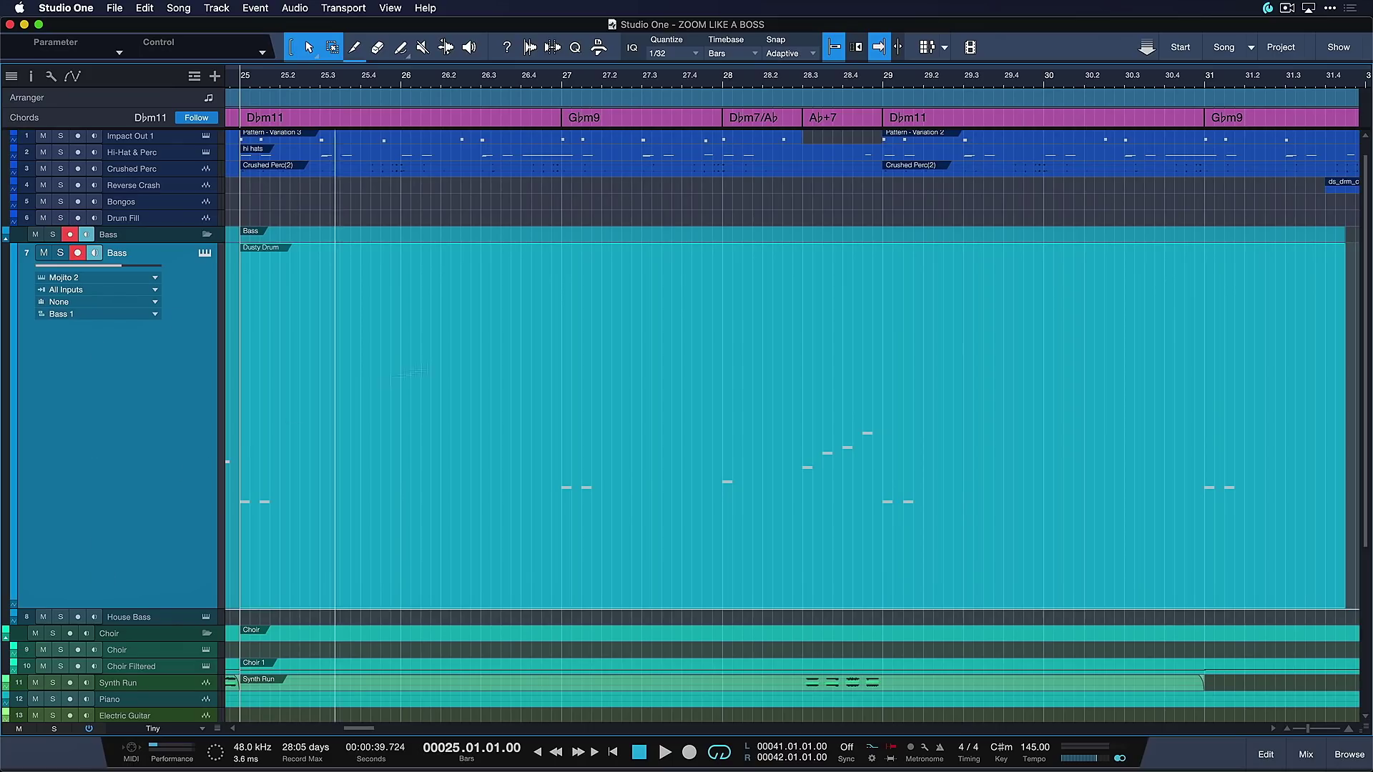
- Zoom back out from the Dusty Drum event to the whole-song overview
drag(440, 384, 643, 387)
drag(950, 401, 1088, 429)
key(shift+s)
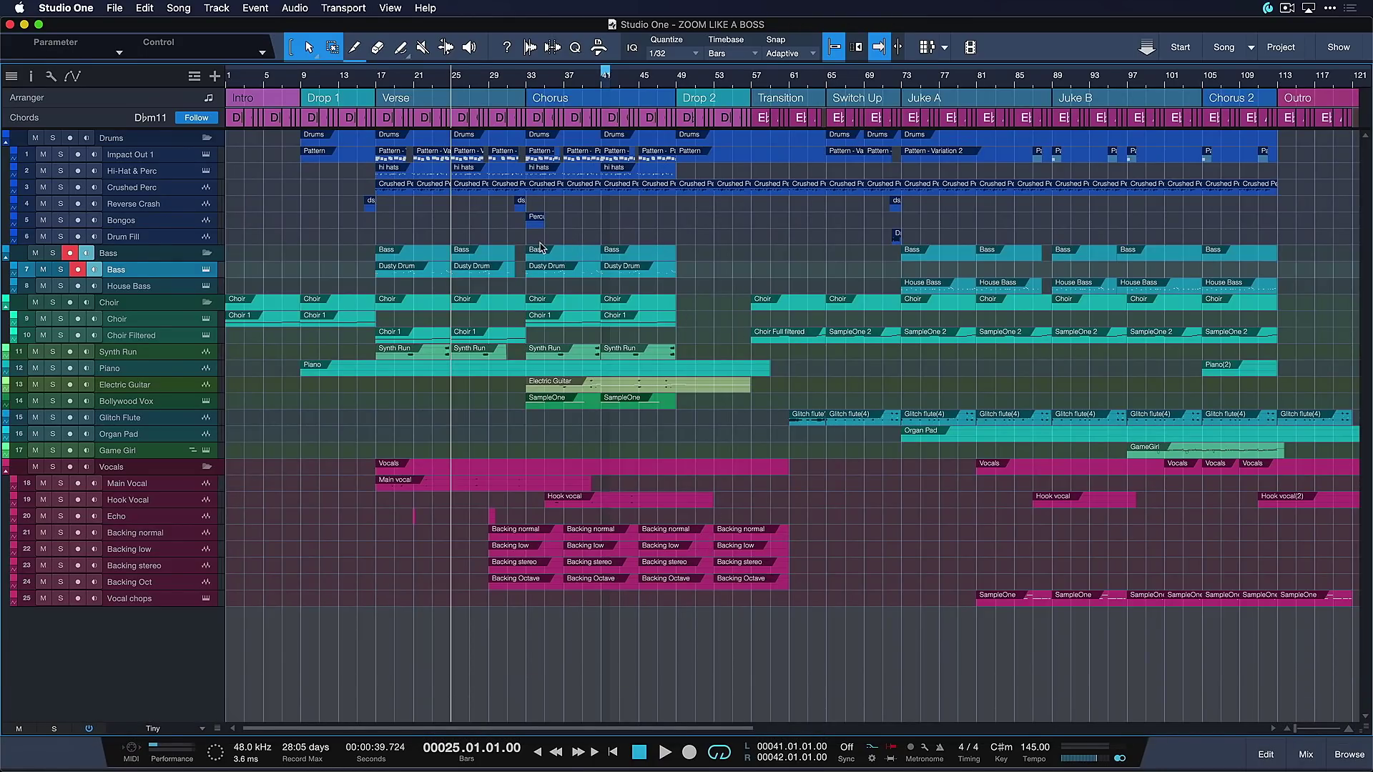
- Zoom to the selected Chorus events from the Bass track down to Synth Run and return to the overview
drag(555, 230, 704, 366)
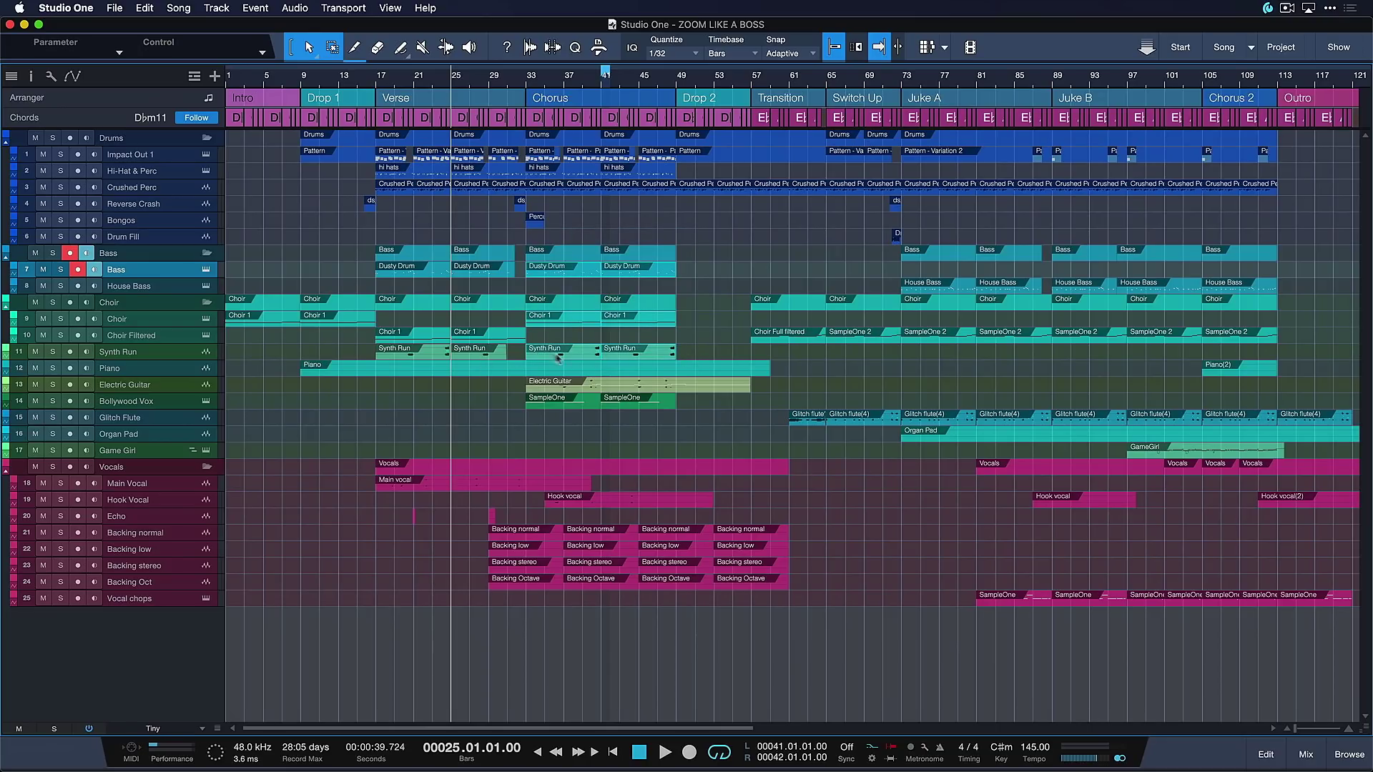
key(shift+s)
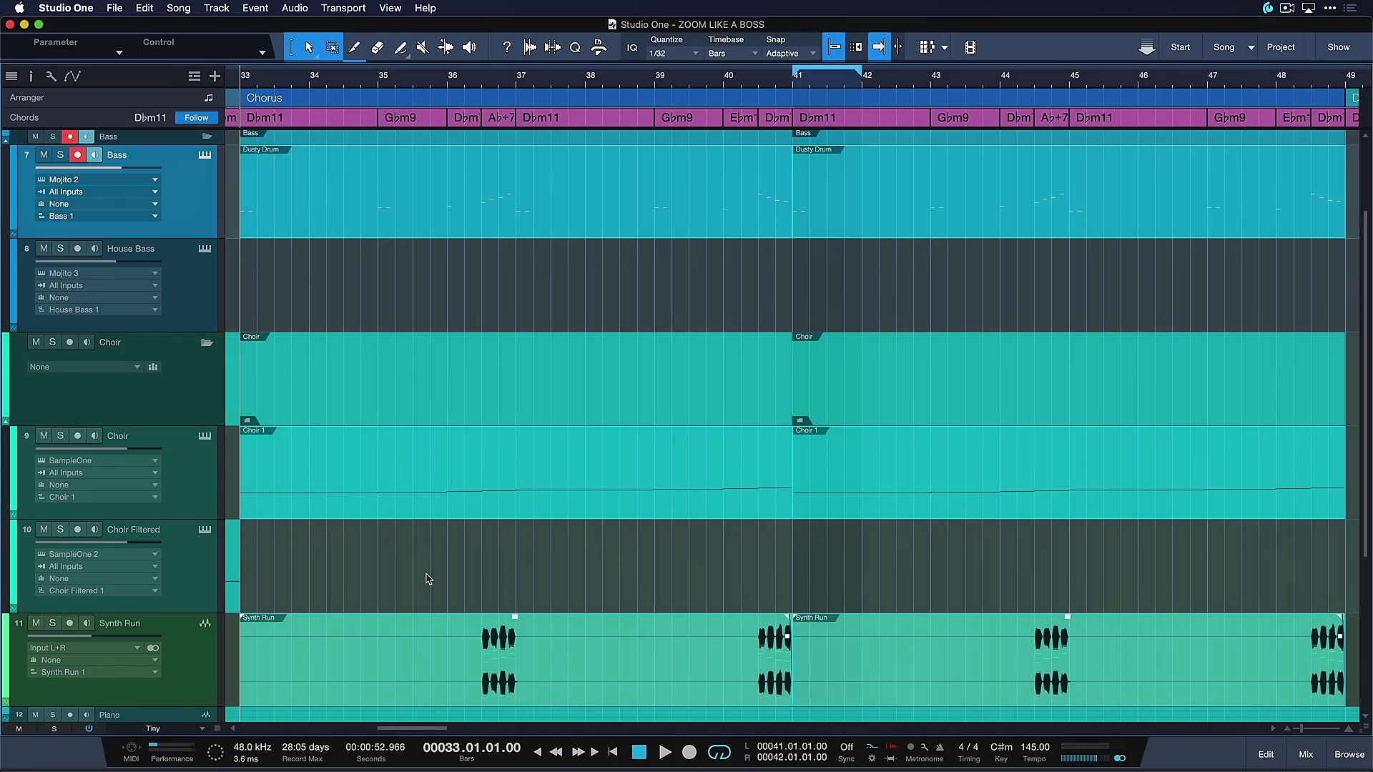
key(shift+s)
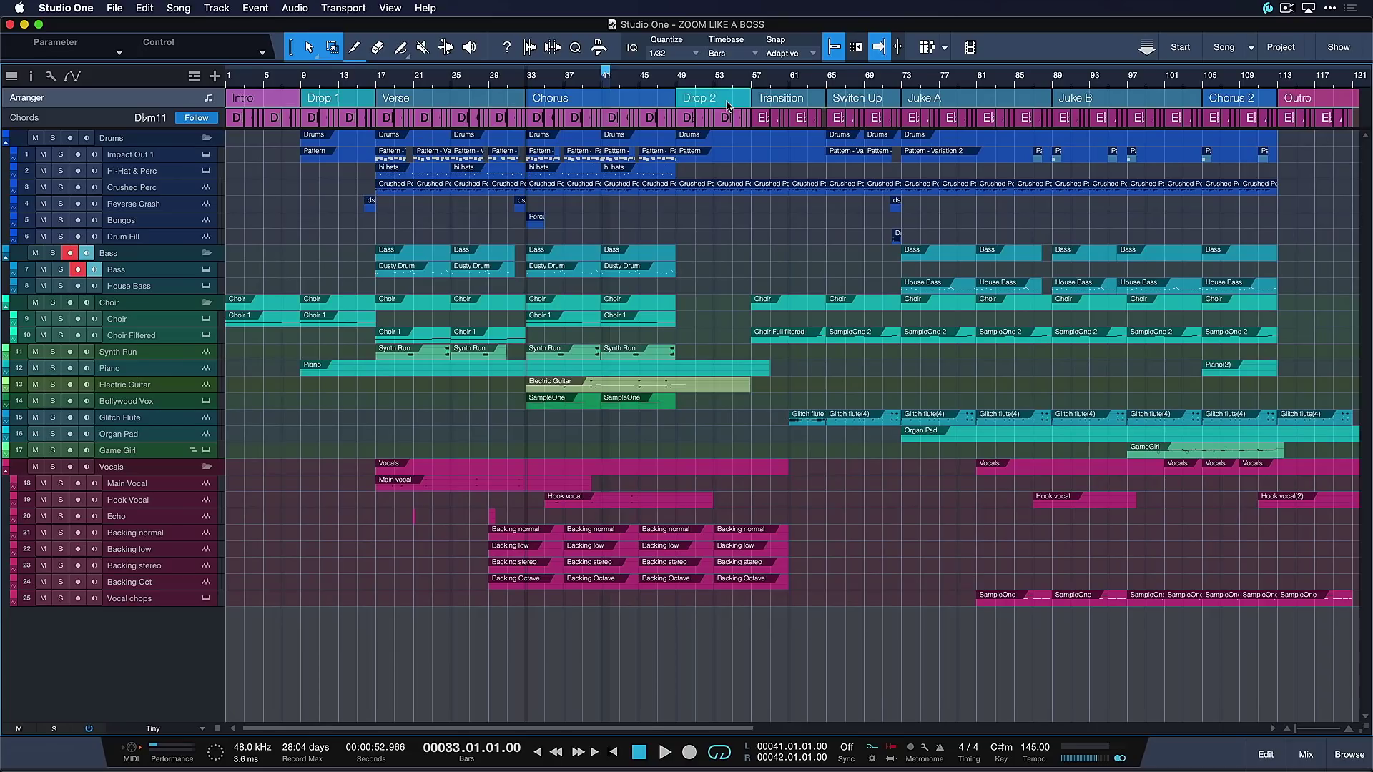
- Set the loop range to the Drop 2 section and zoom the timeline to the loop
key(p)
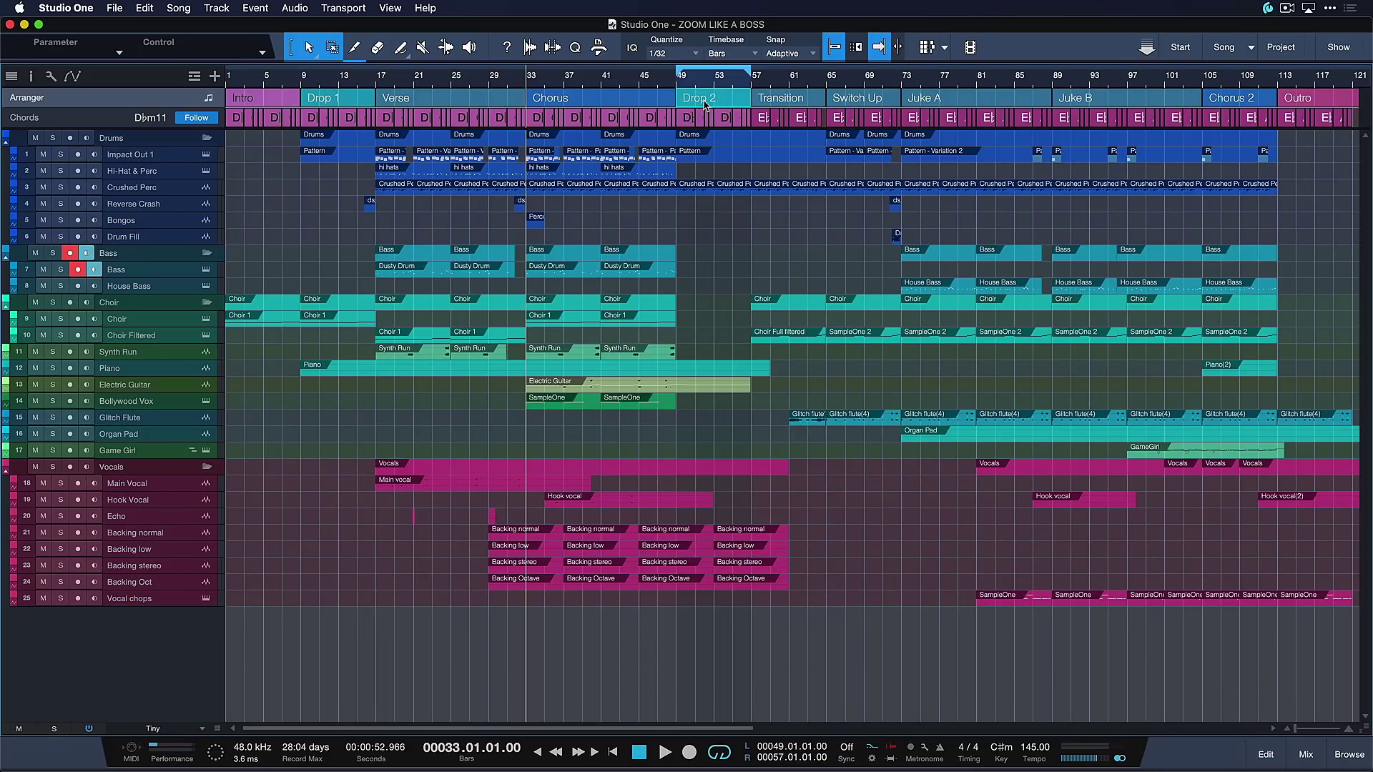
key(shift+l)
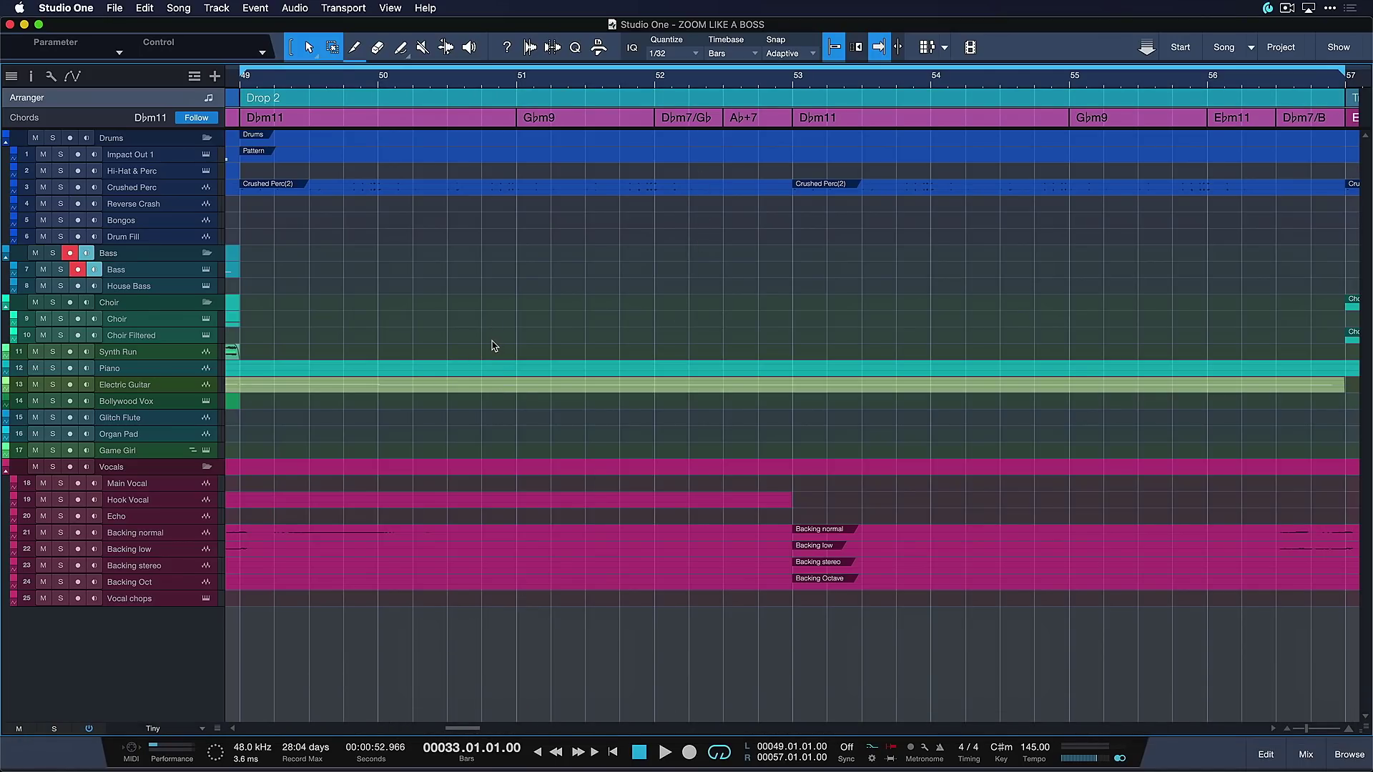
- Zoom the tracks vertically in and out, ending at the Medium track height
key(shift+e)
key(shift+e)
key(shift+w)
key(shift+e)
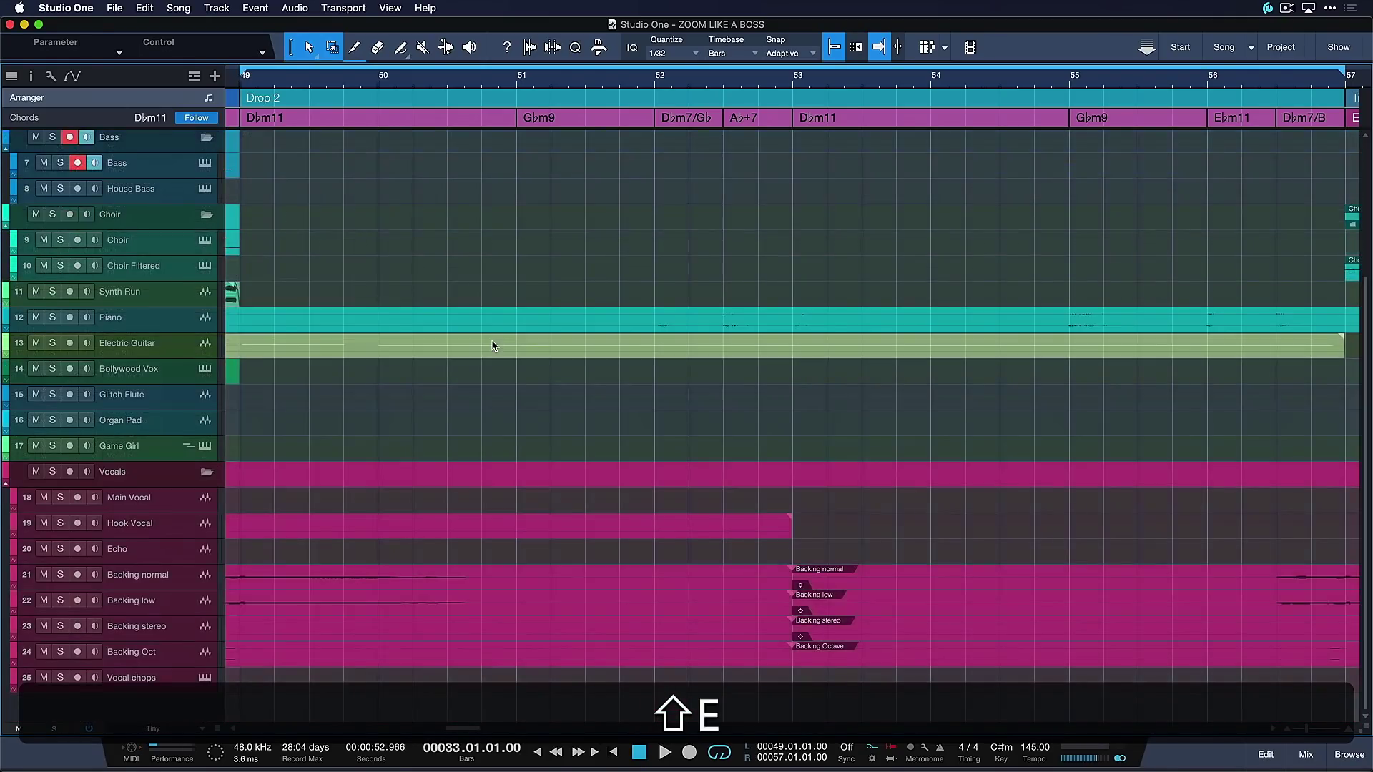
key(shift+e)
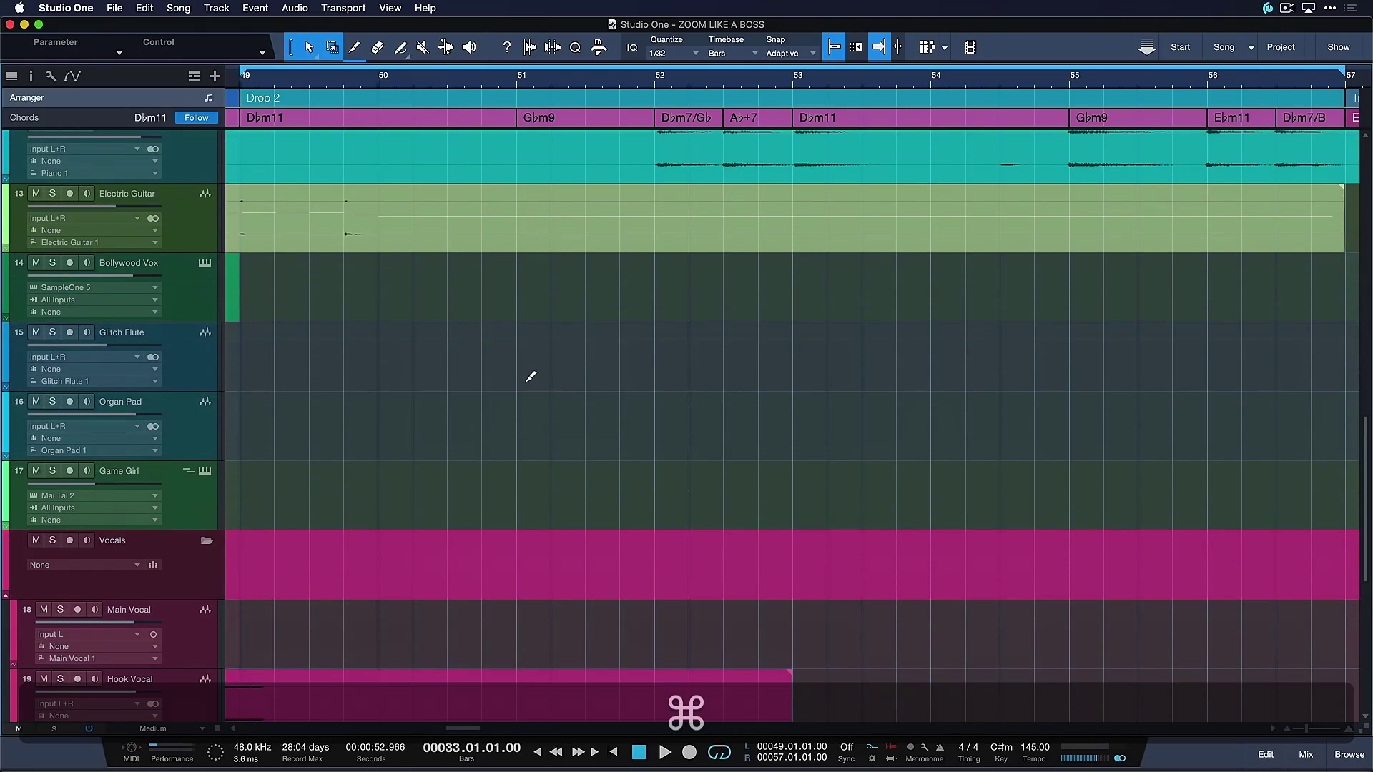
- Zoom the arrangement repeatedly in and out, ending with the timeline zoomed out to about bar 241
scroll(516, 373, down, 3)
scroll(516, 374, up, 3)
scroll(515, 373, down, 6)
scroll(521, 365, up, 6)
scroll(521, 365, down, 2)
scroll(521, 366, up, 3)
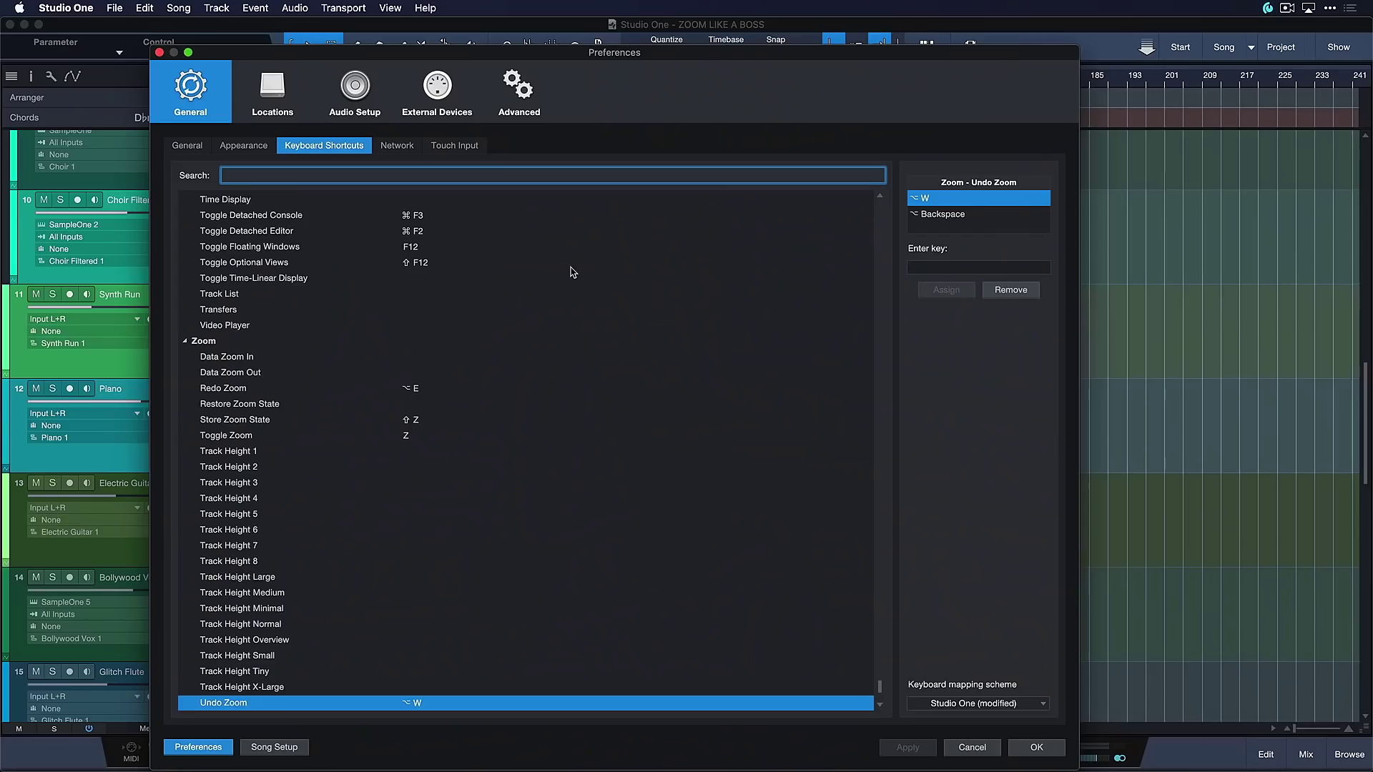
- Search the keyboard shortcuts for "zoom selec" and assign Control+X to the Zoom Selected Track command
scroll(526, 451, down, 5)
text(selec)
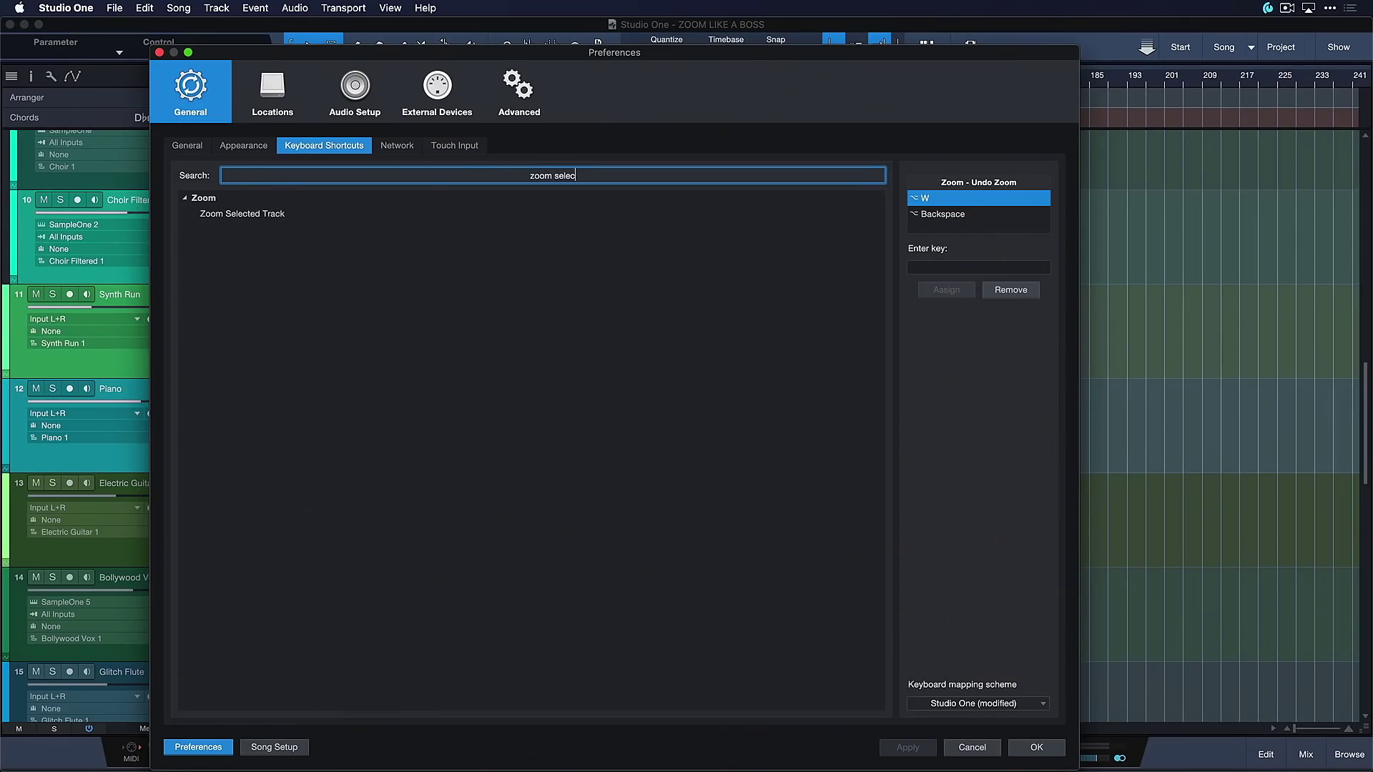
click(382, 214)
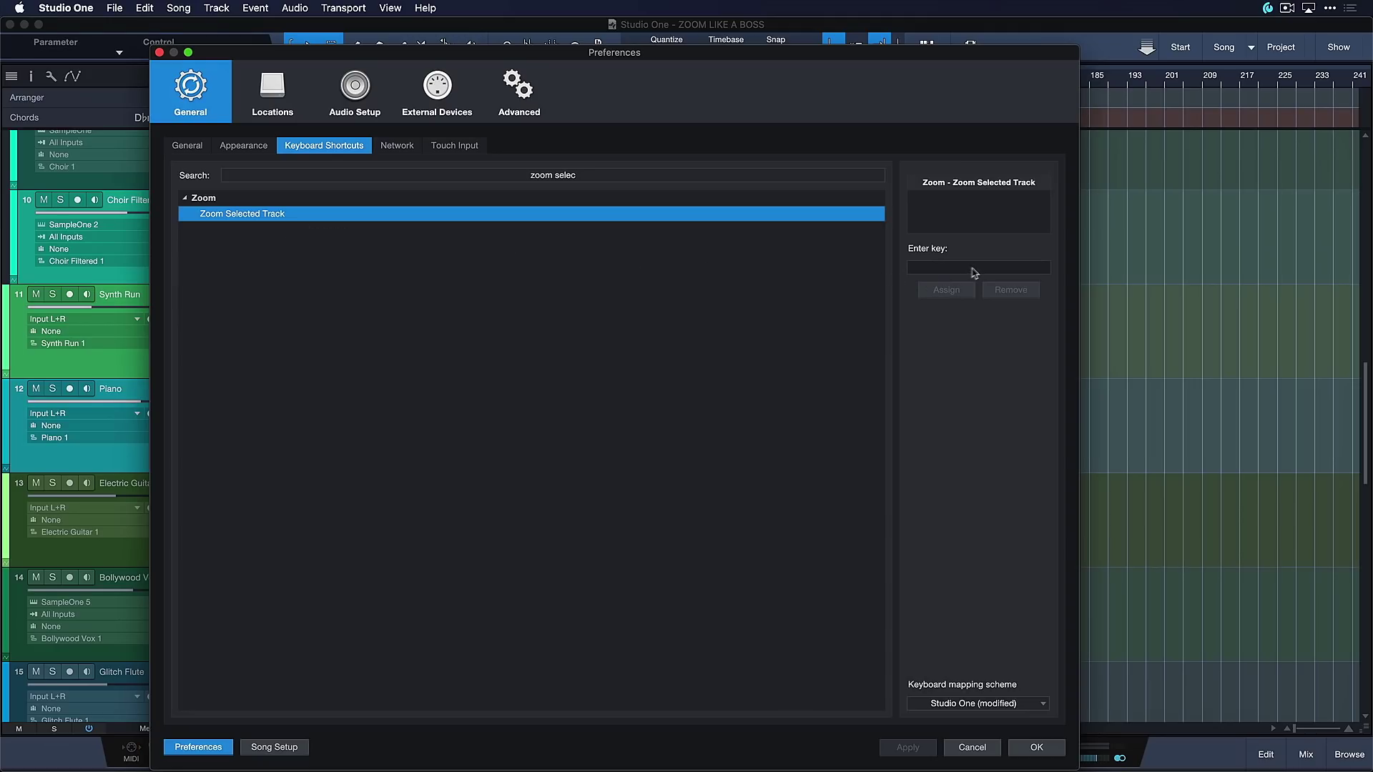
click(949, 270)
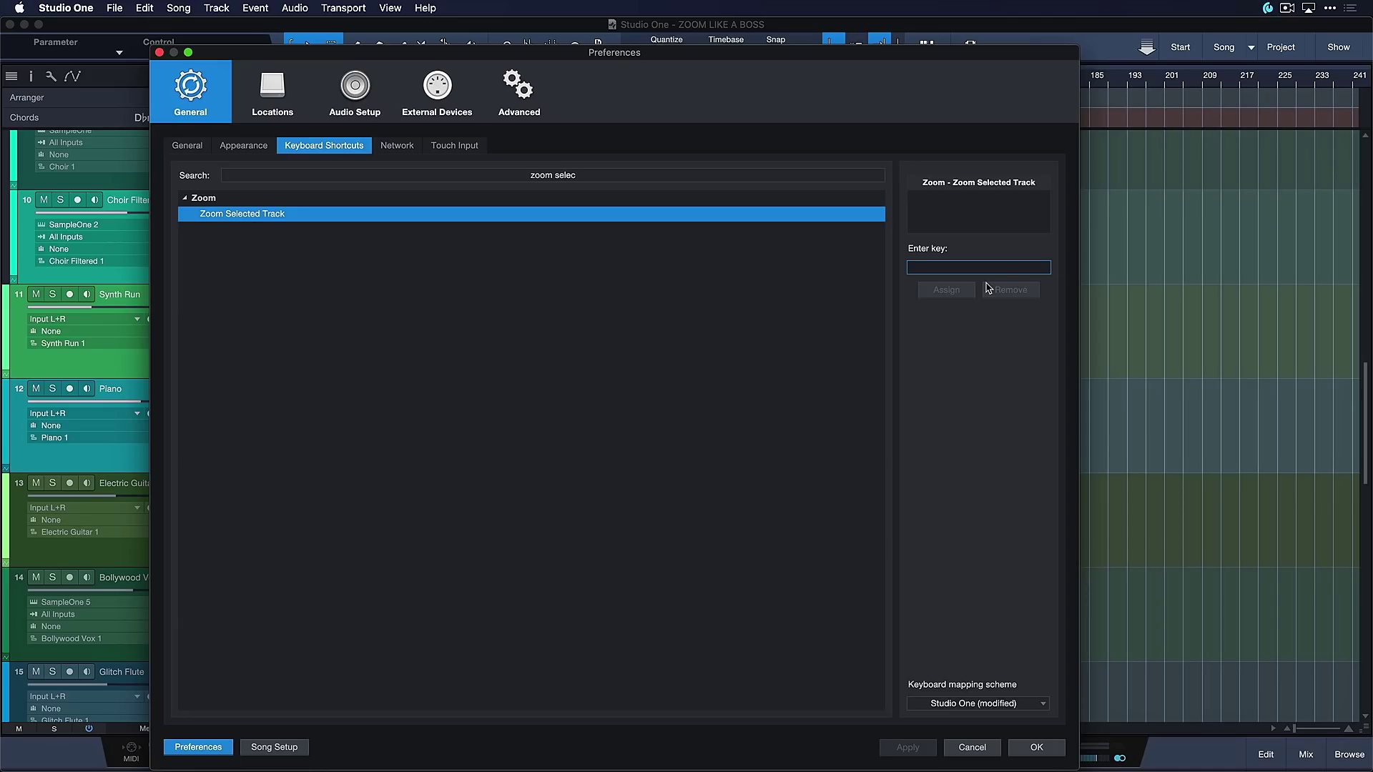
key(ctrl+x)
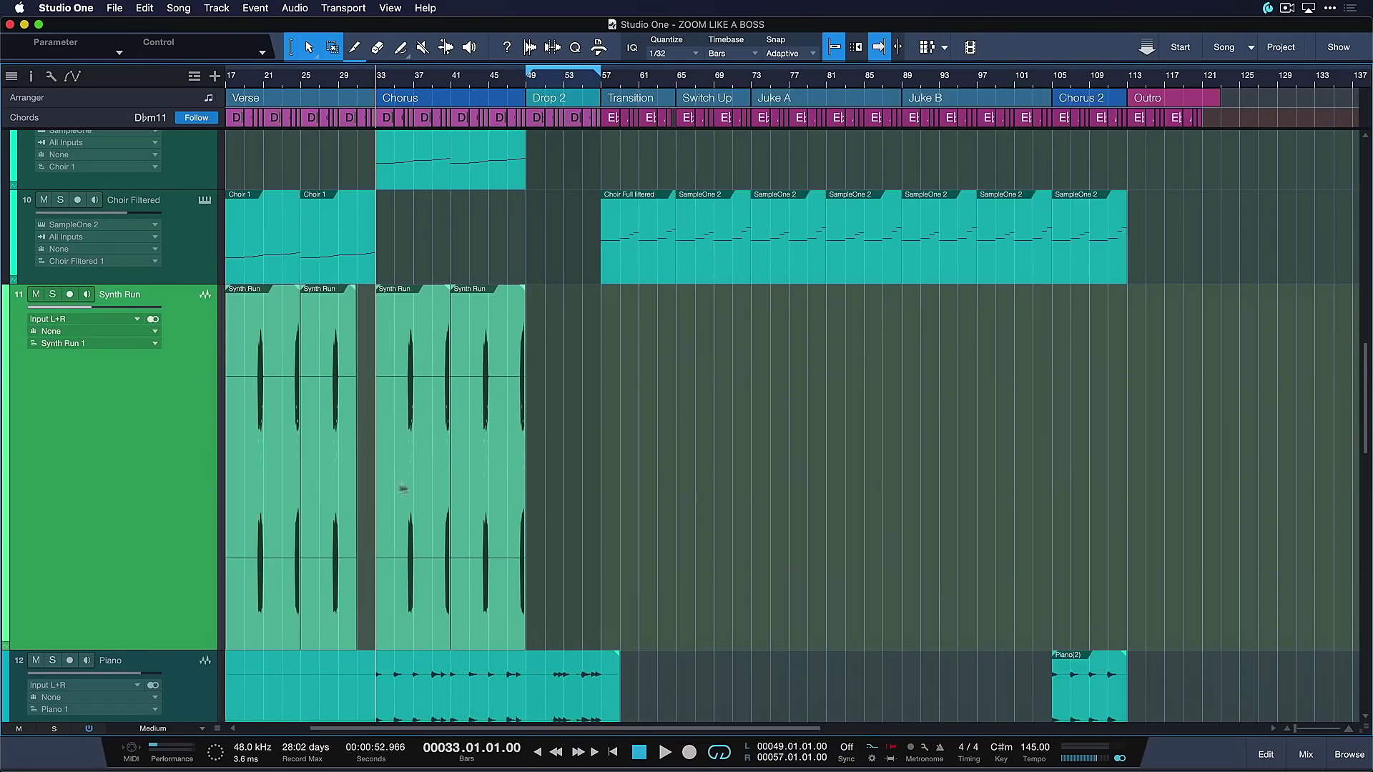
- Toggle the Zoom Selected Track view on and off repeatedly, starting with Synth Run, and zoom the timeline in horizontally
key(e)
key(ctrl+x)
key(ctrl+x)
key(ctrl+x)
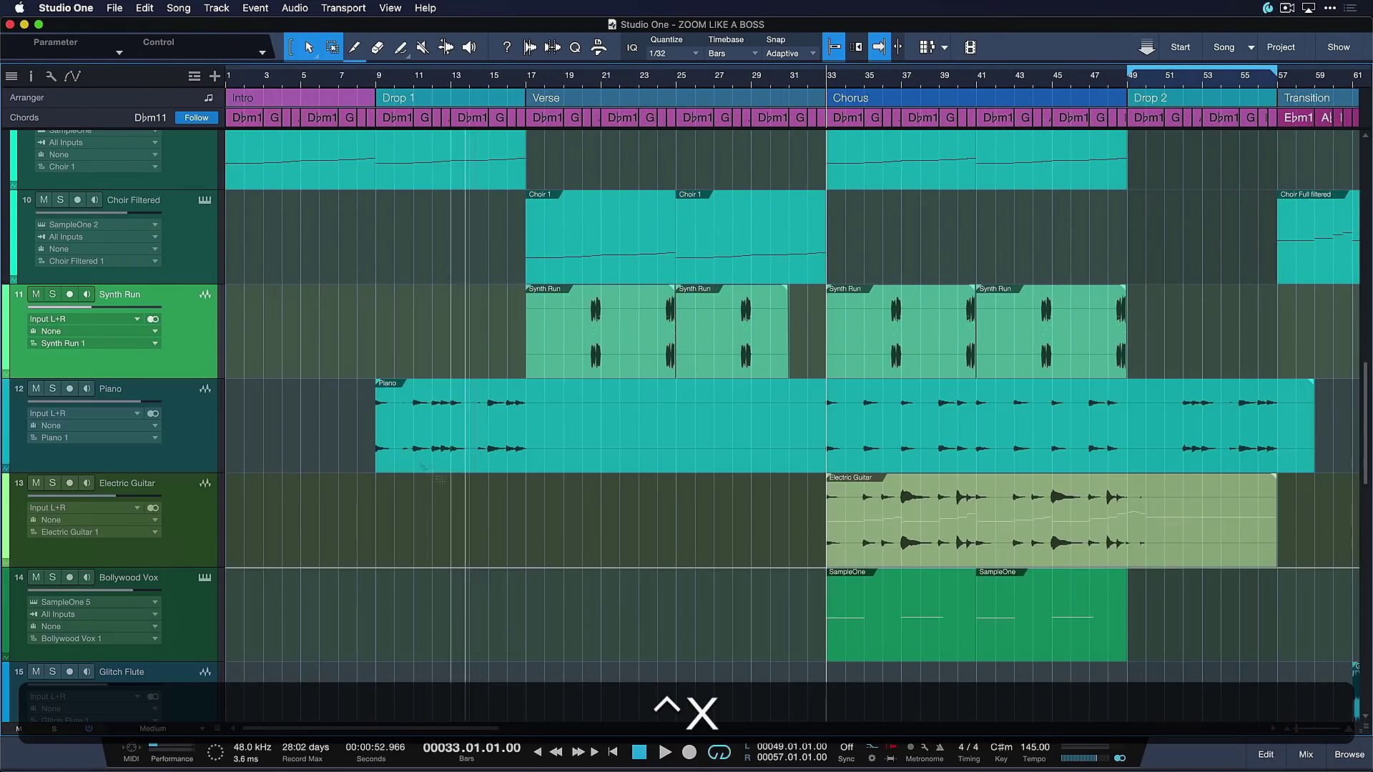
key(ctrl+x)
key(ctrl+x)
key(ctrl+x)
key(ctrl+x)
key(ctrl+x)
key(ctrl+x)
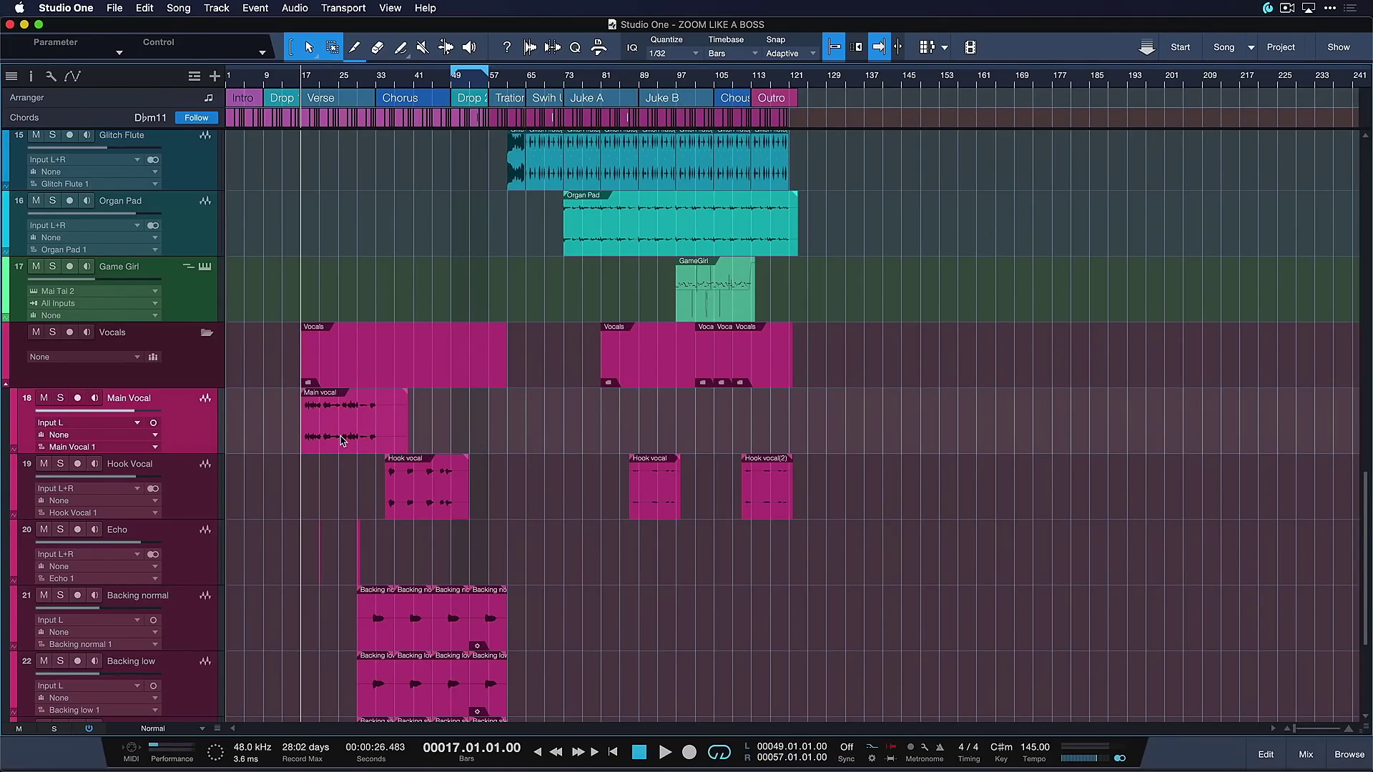
- Open the Main vocal event in the audio editor and synchronize the editor to the arrangement
double_click(342, 439)
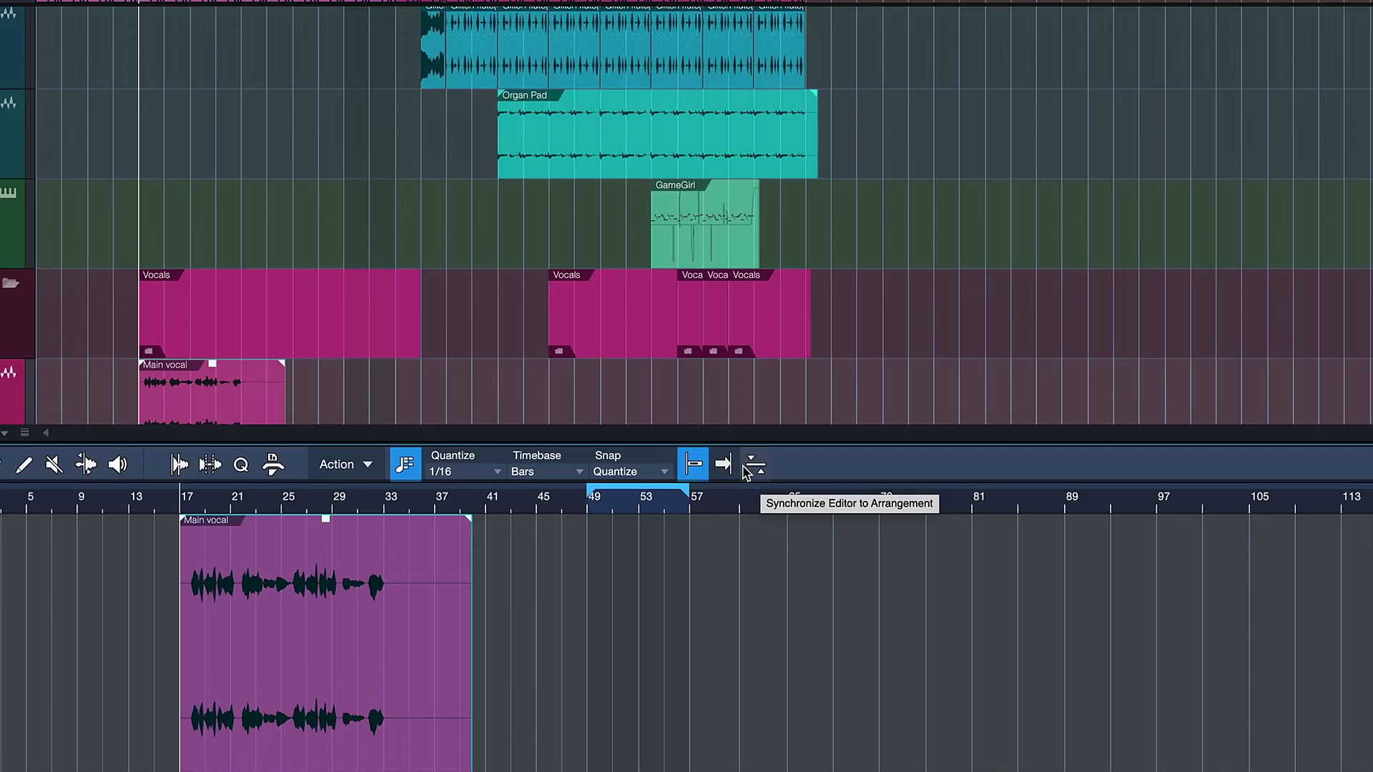
click(743, 466)
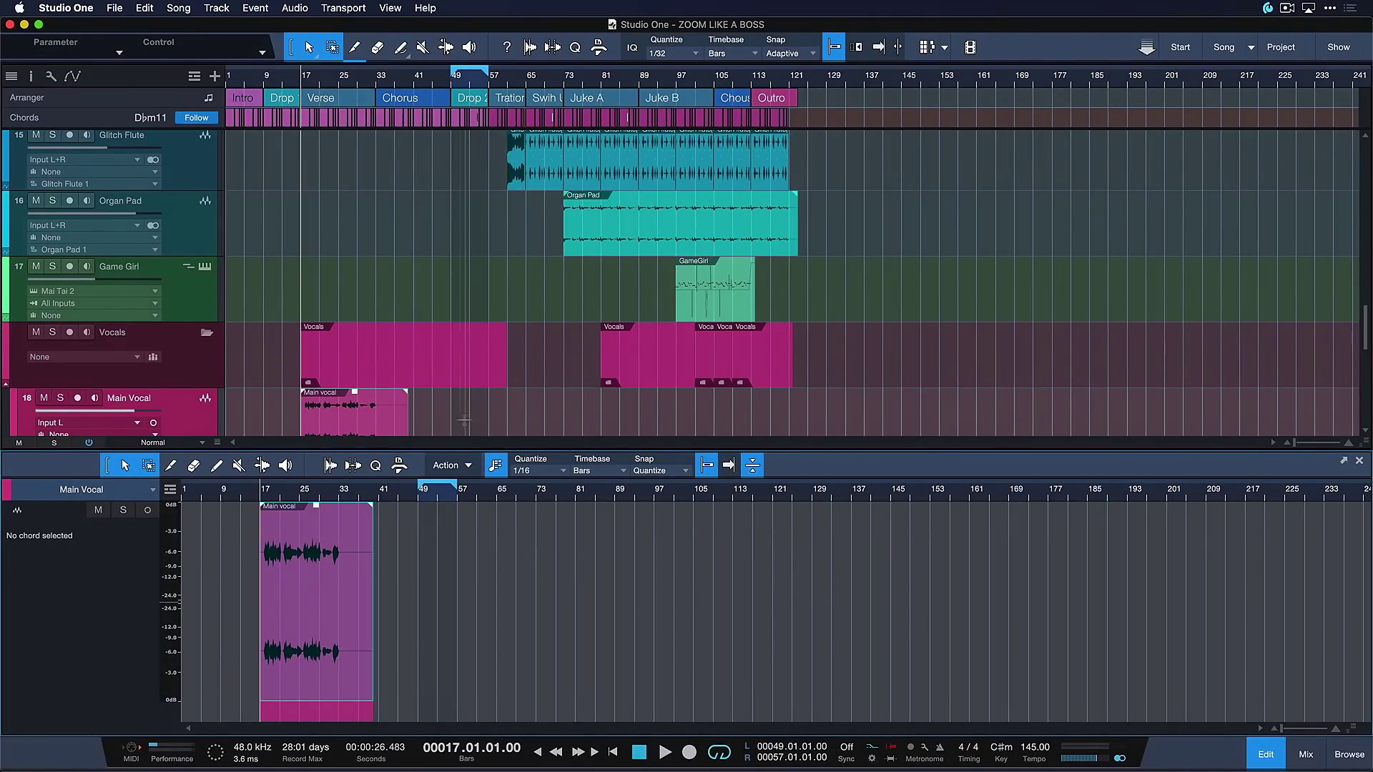
- Zoom the arrangement and editor to the Main vocal event, then to its range from 17.4 to about 21.3
scroll(127, 393, down, 1)
click(381, 415)
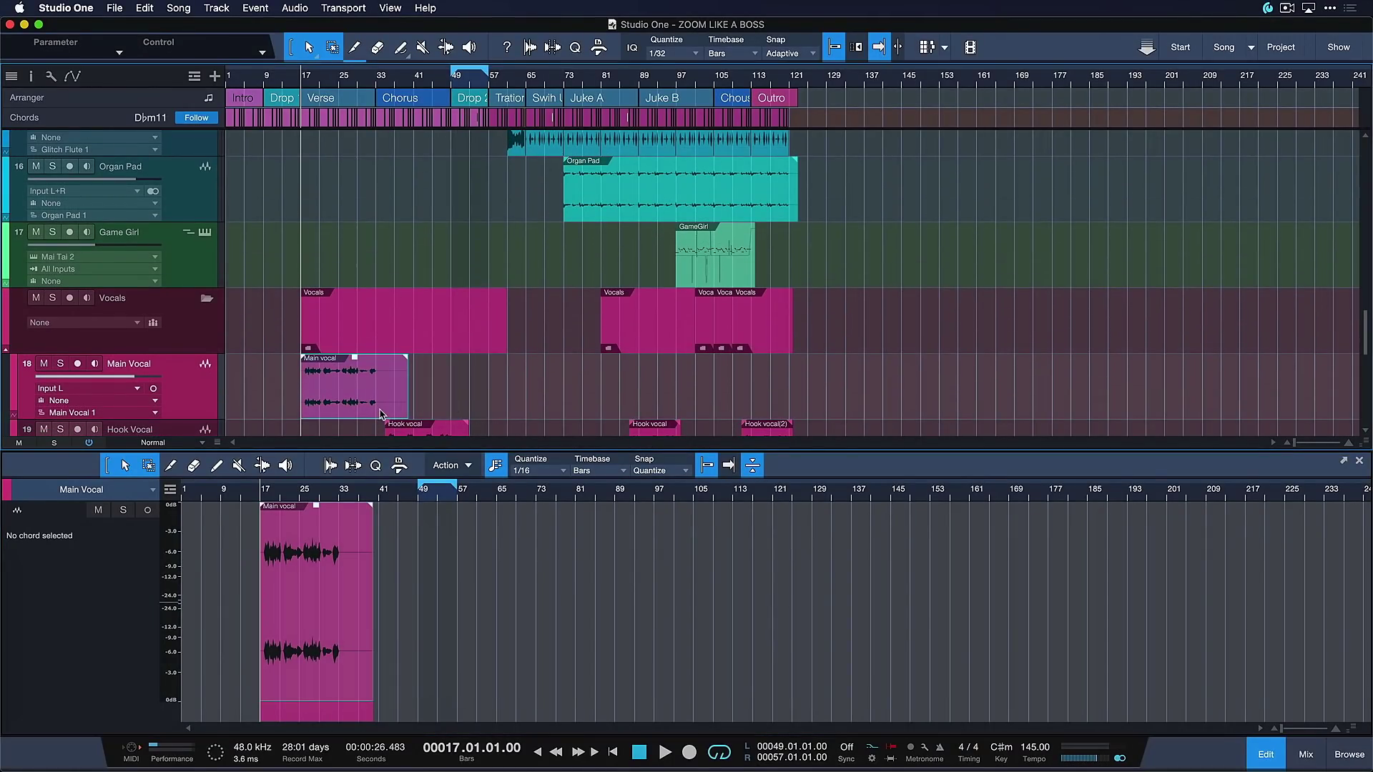
key(shift+s)
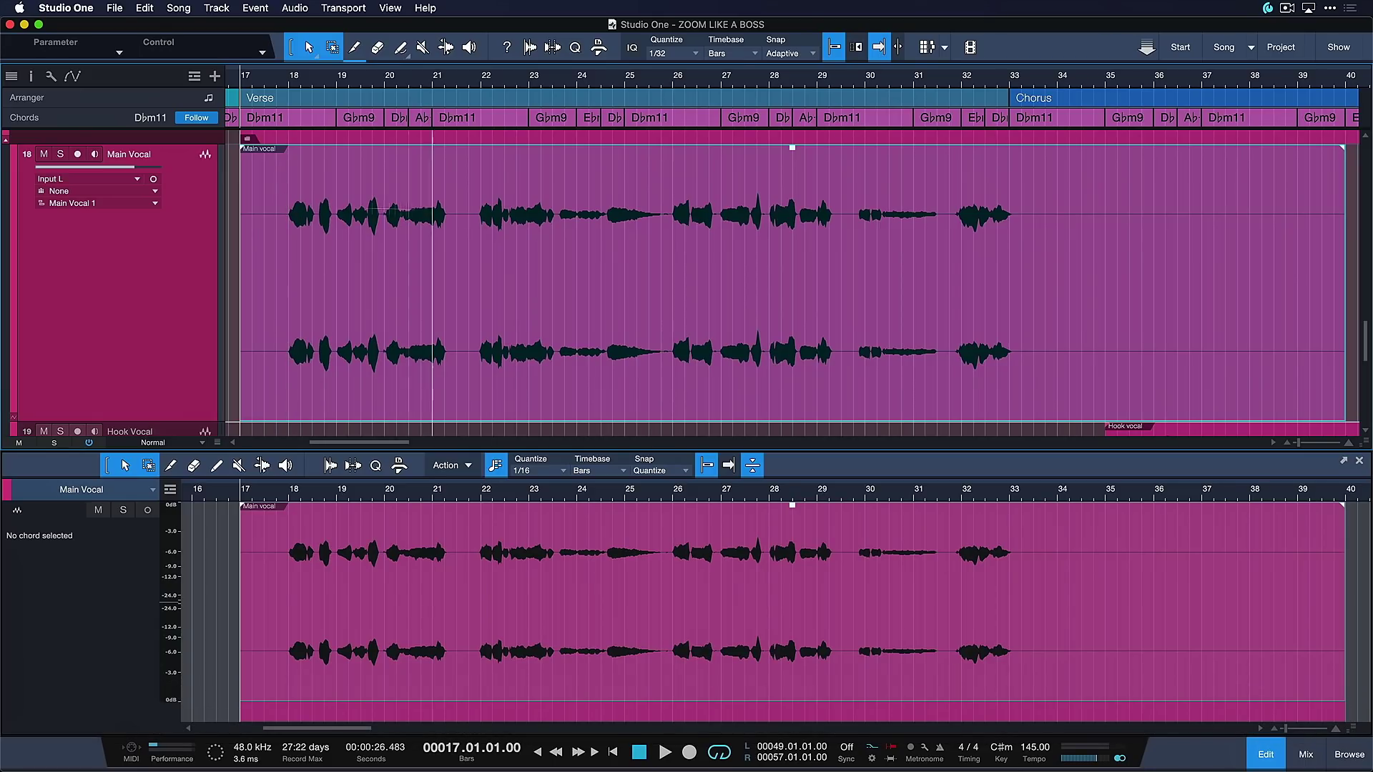
drag(459, 194, 276, 211)
key(shift+s)
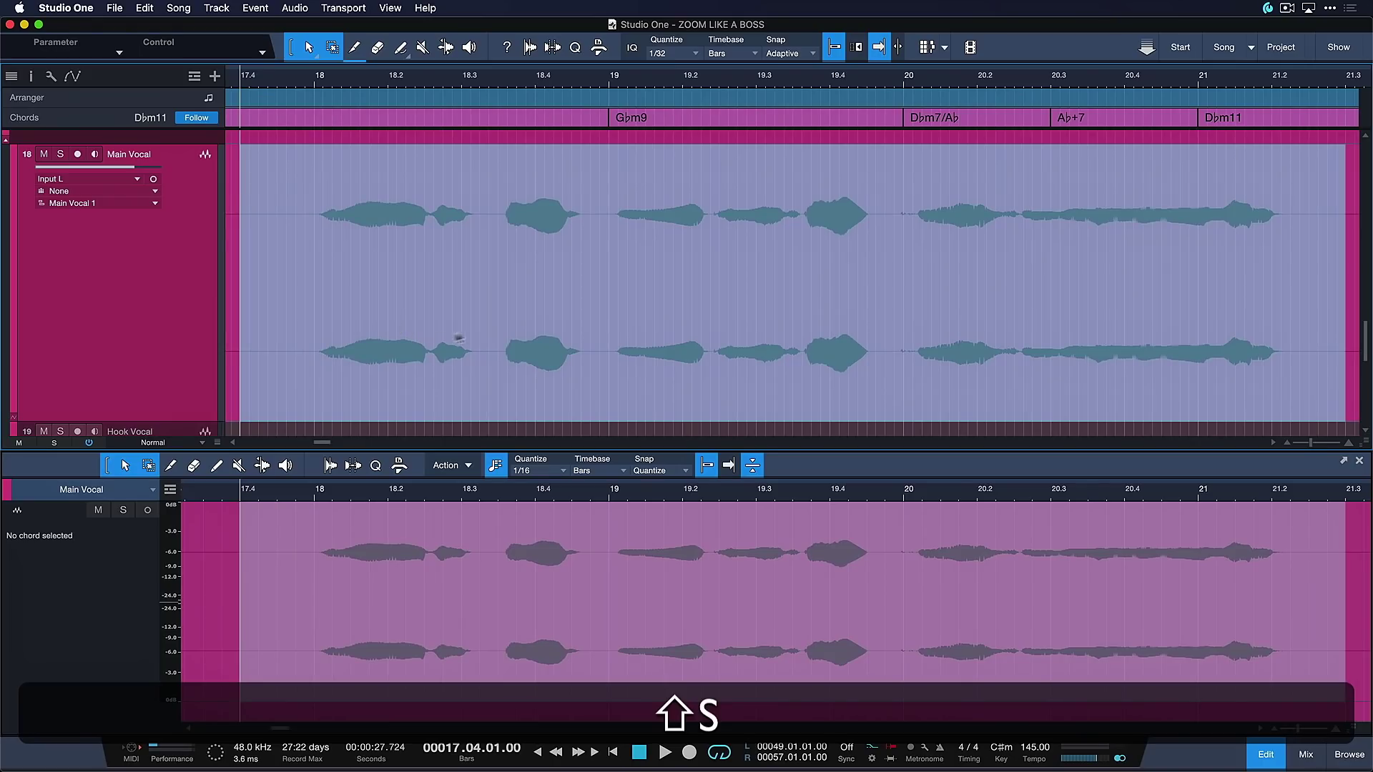
- Clear the range selection on the Main Vocal track and play the song from 17.4
click(237, 339)
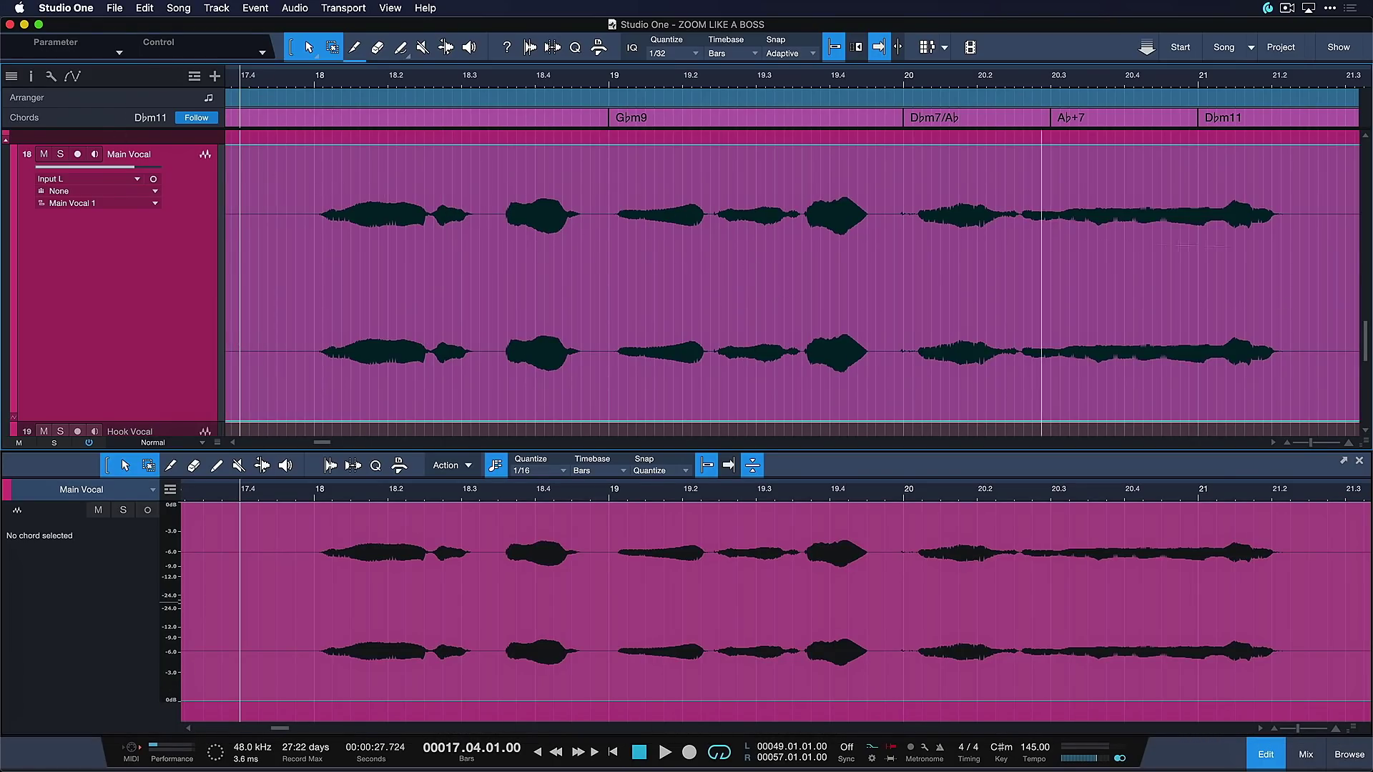
key(f)
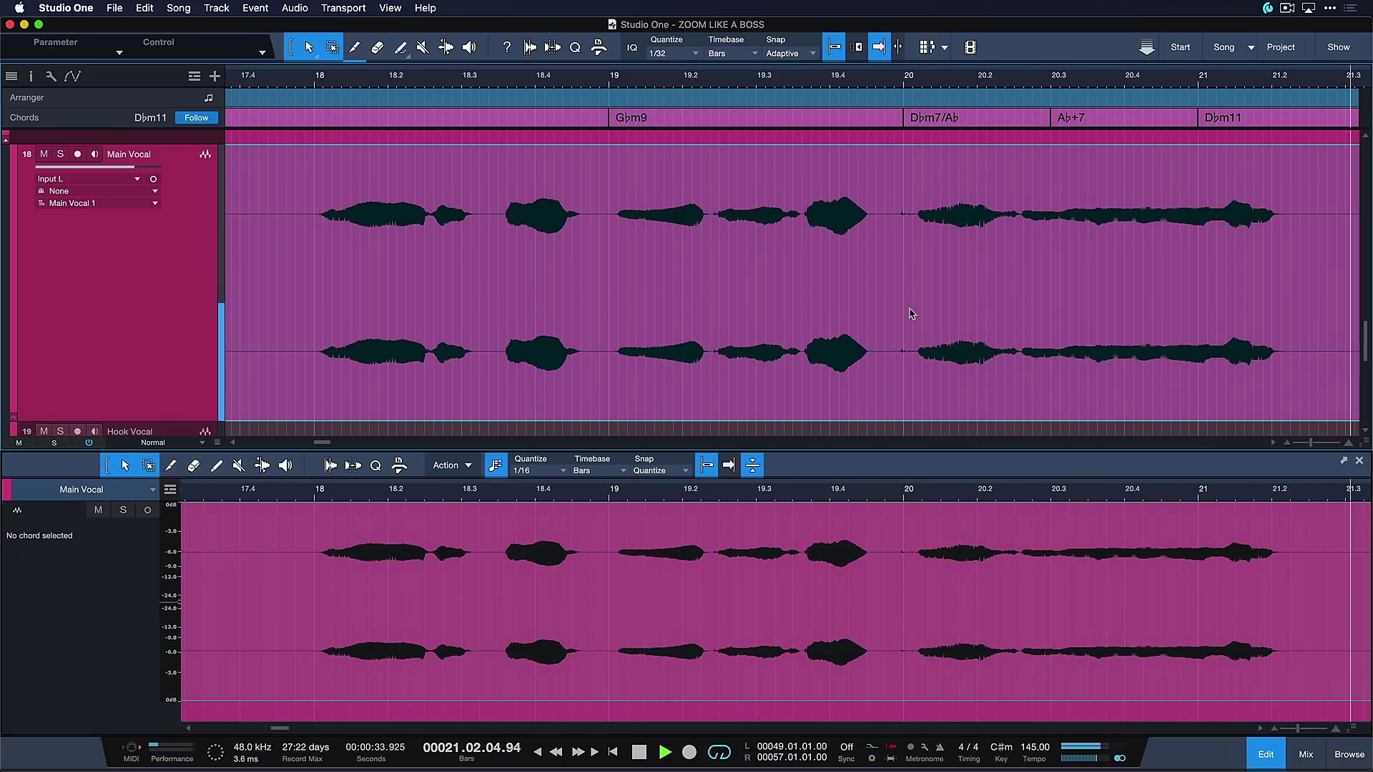
- Select the Main Vocal event starting around 24.3 while the song plays, zoom out from it, and stop playback
drag(352, 254, 842, 255)
click(699, 233)
click(1003, 307)
drag(1126, 307, 849, 270)
click(876, 260)
click(1153, 352)
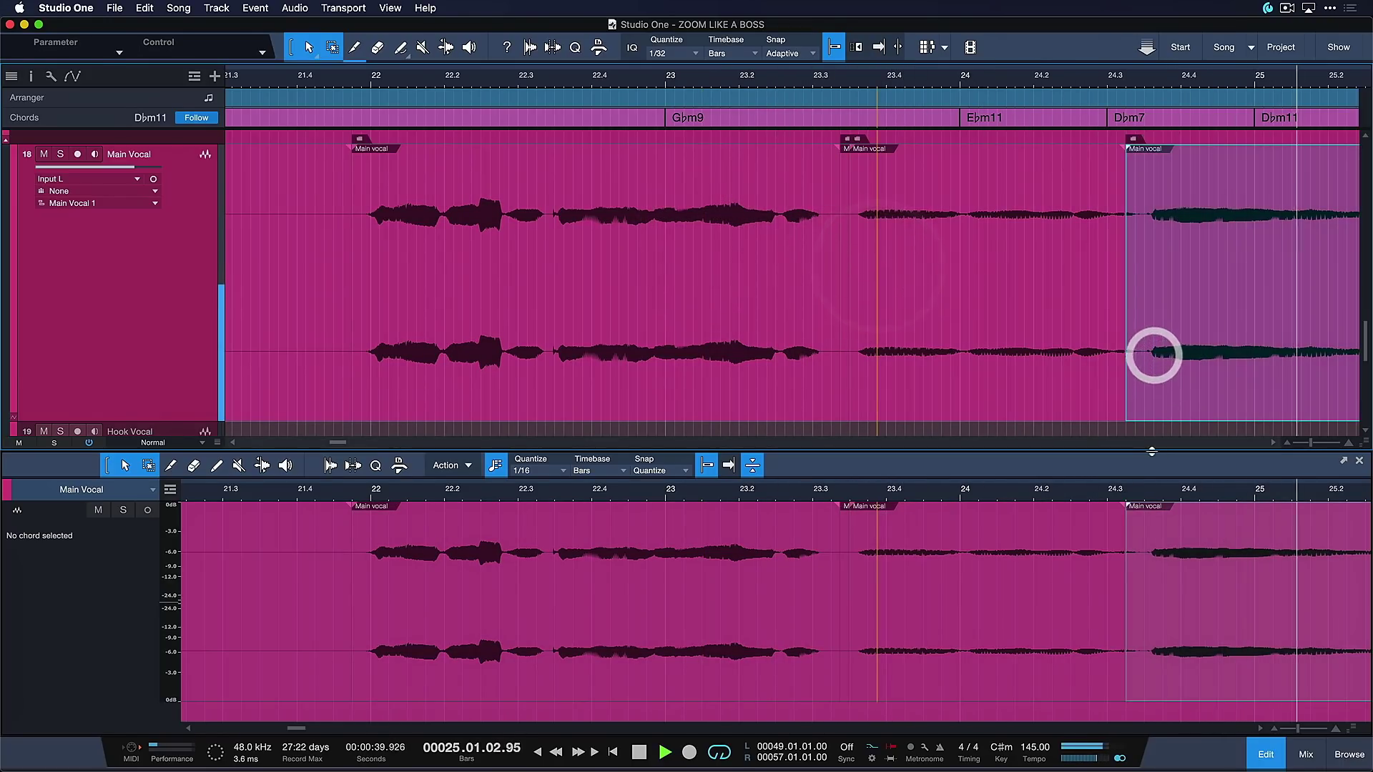
key(w)
key(space)
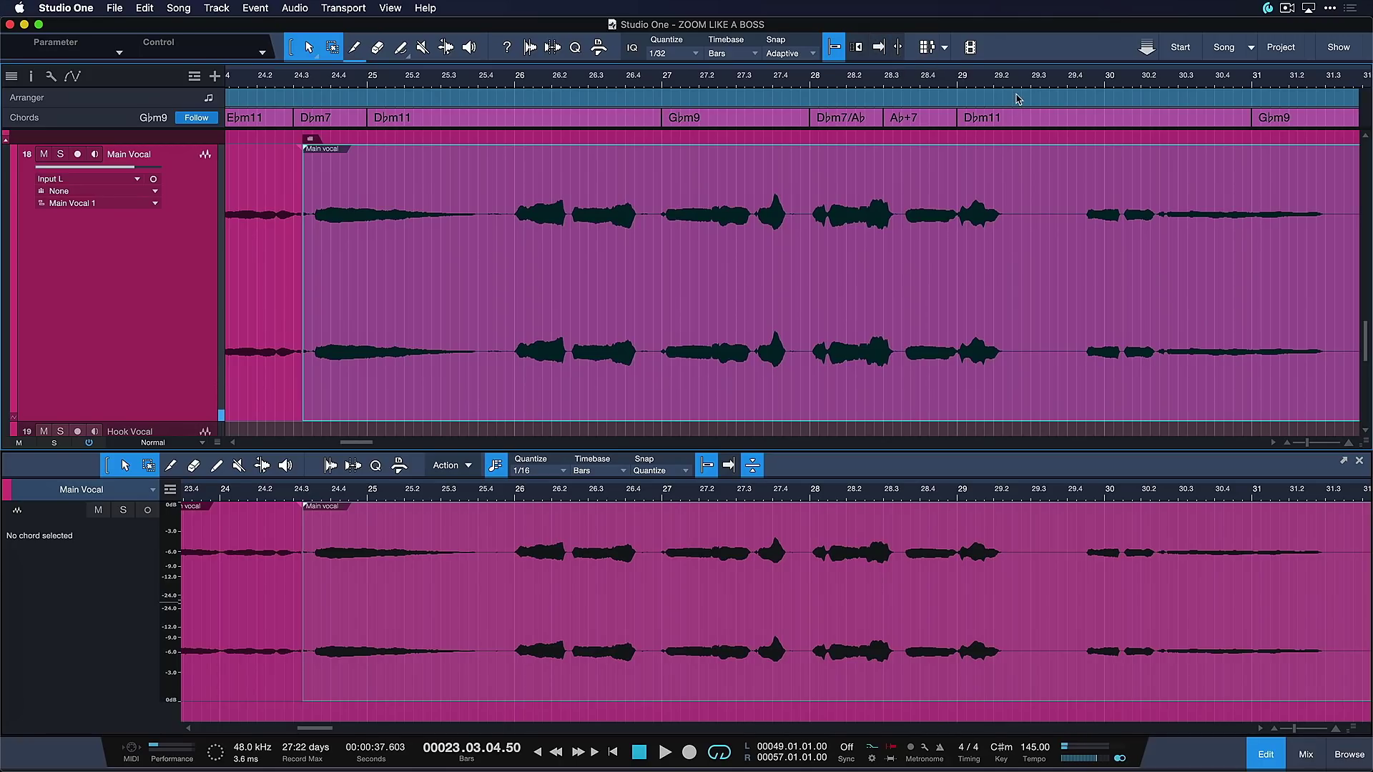
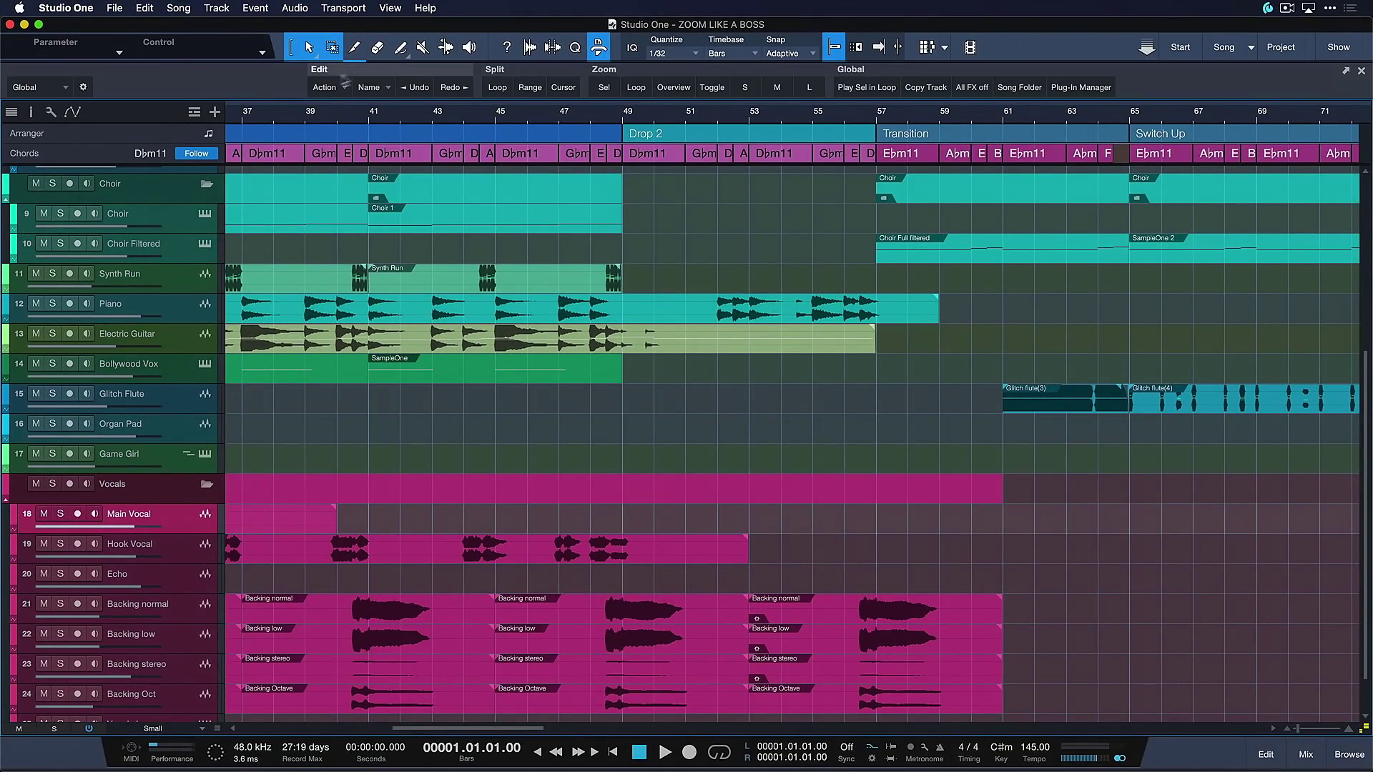
- Keep the Global page selected on the macro toolbar and run the Zoom Overview macro
click(39, 86)
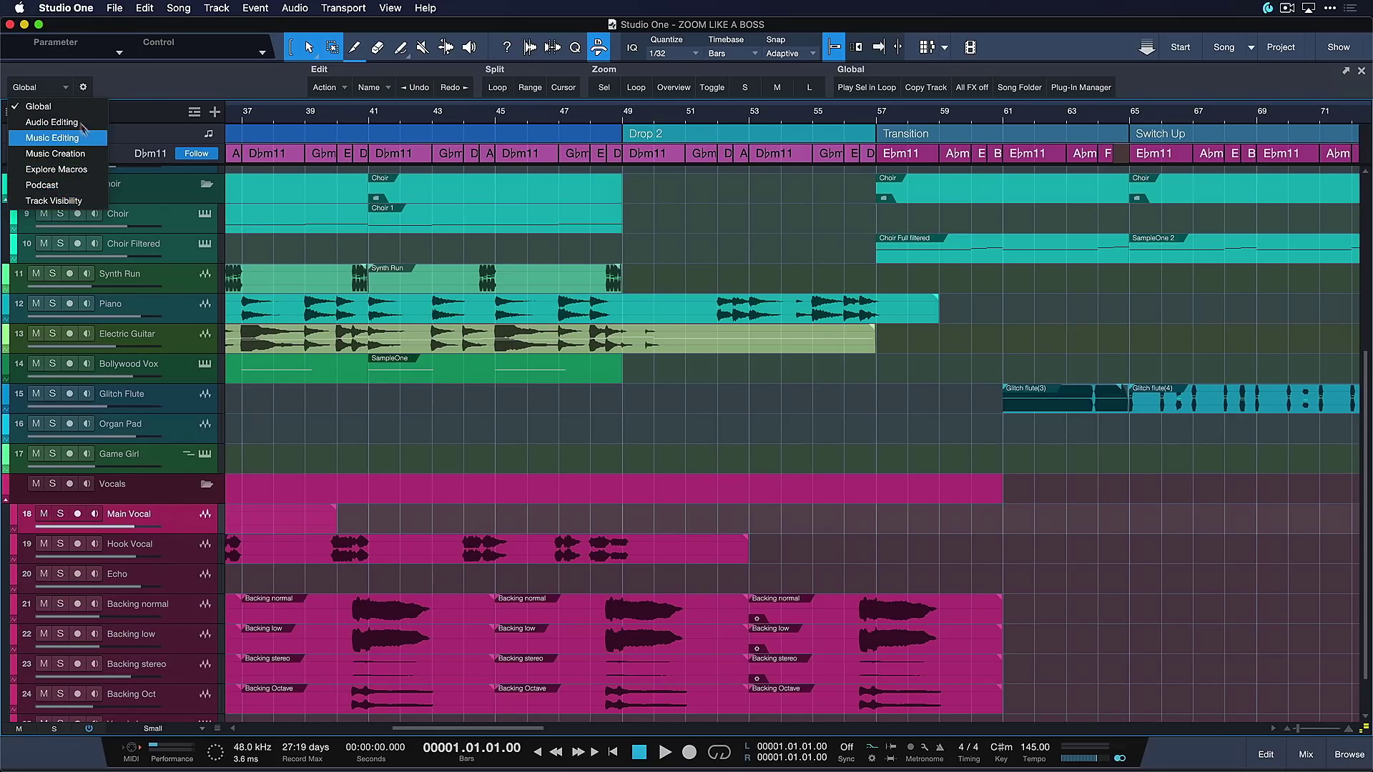
click(34, 108)
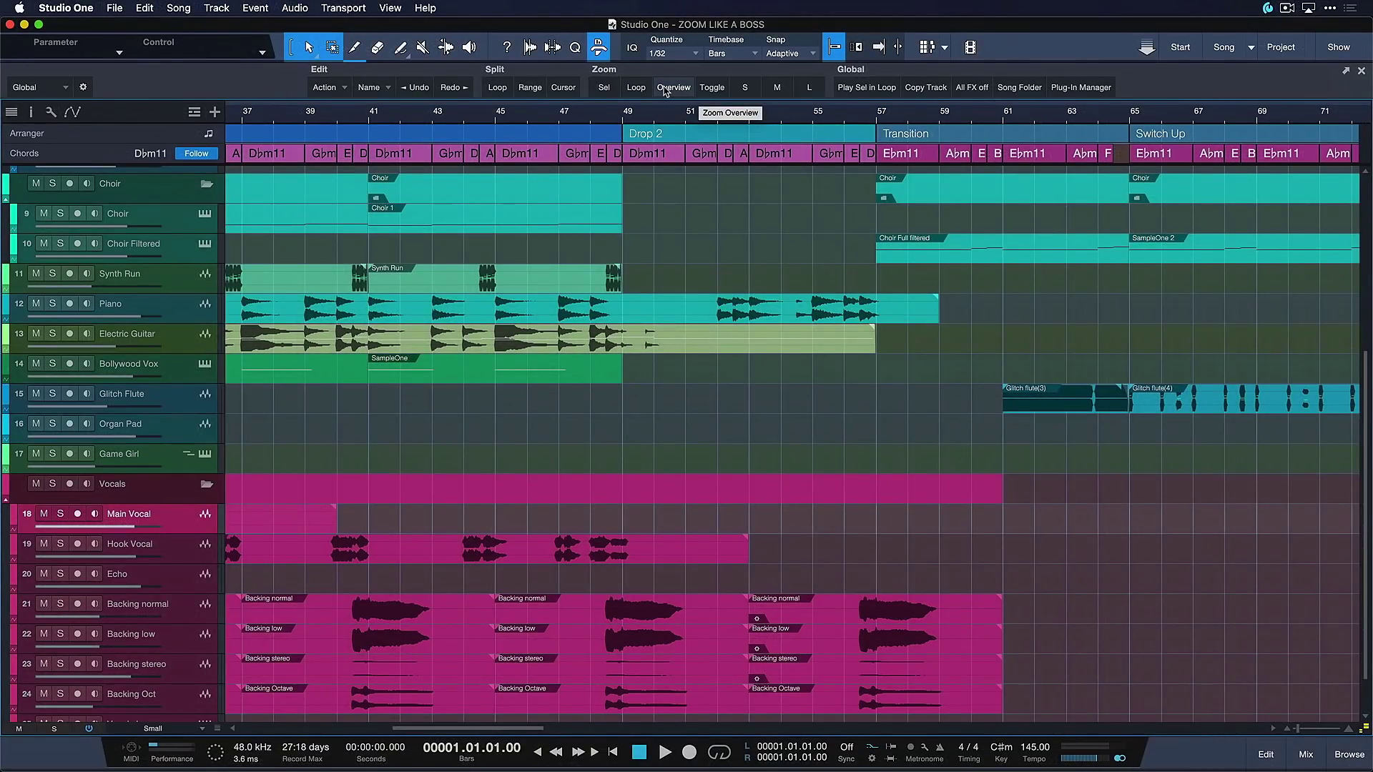
click(666, 90)
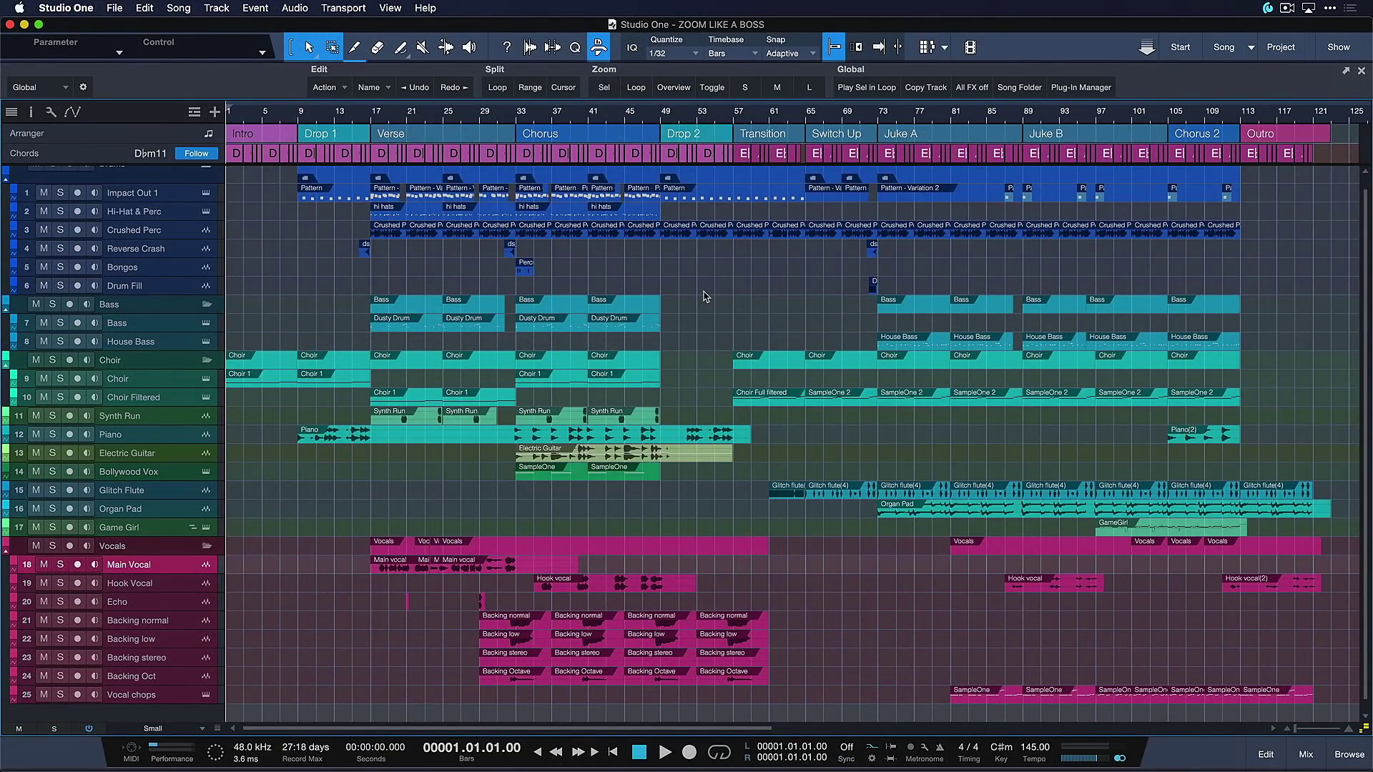
- Open the Zoom Overview macro for editing and examine its Select All, Zoom to Selection and Deselect All commands
right_click(681, 91)
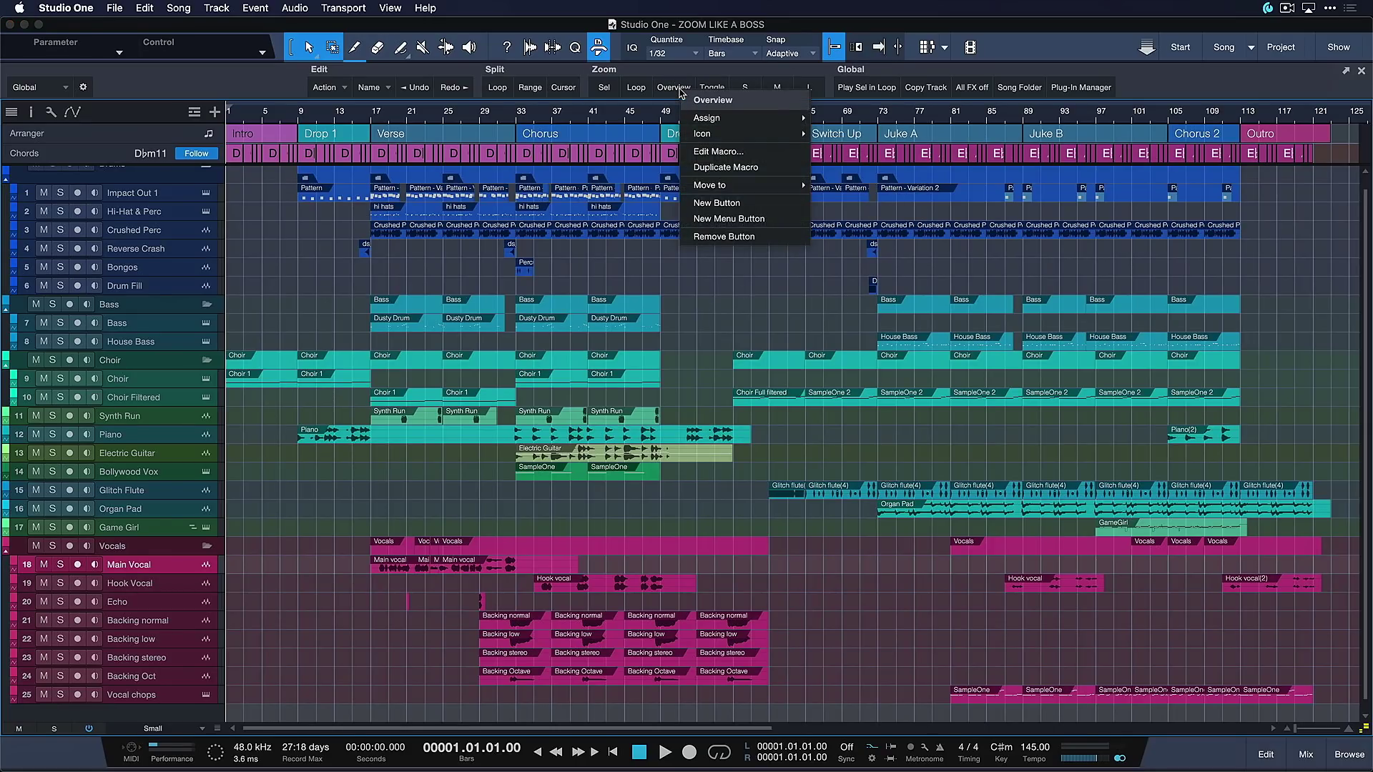
click(711, 153)
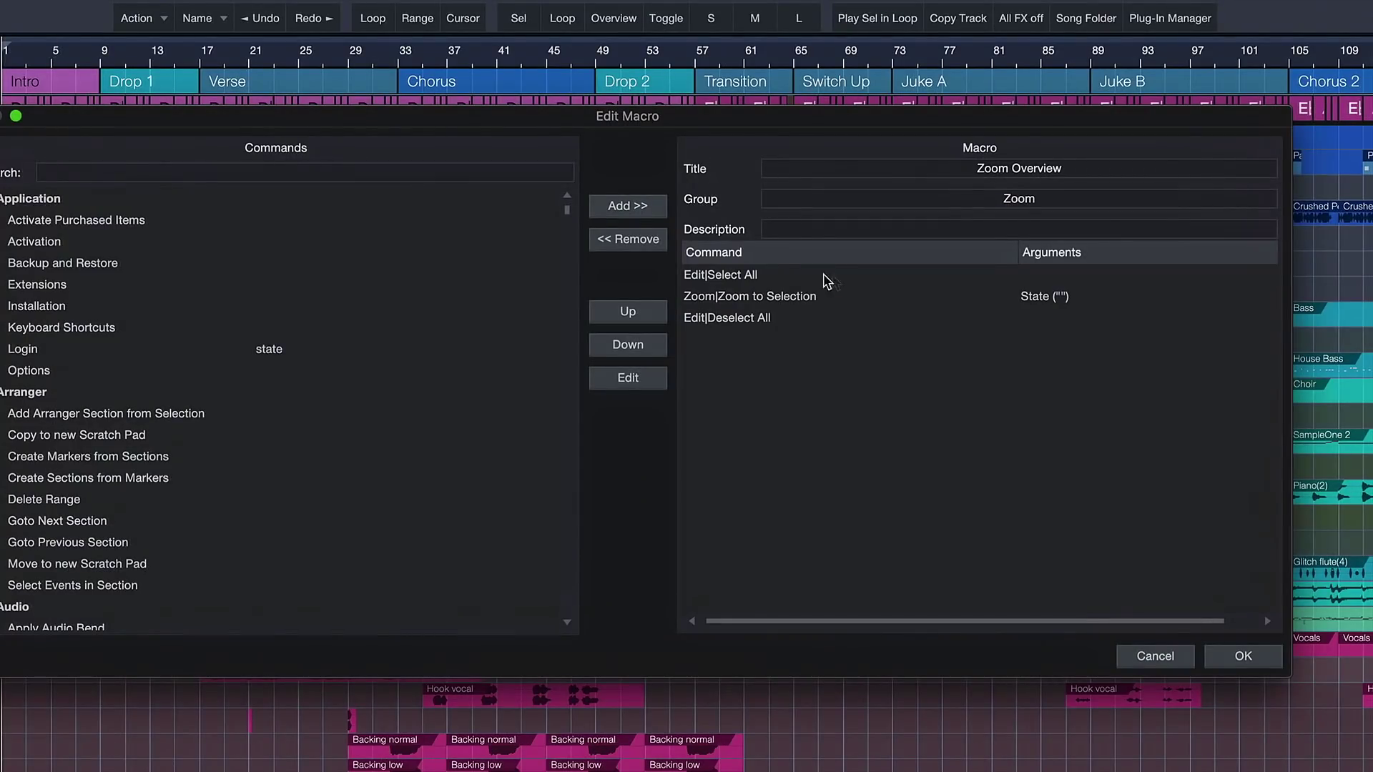
click(764, 278)
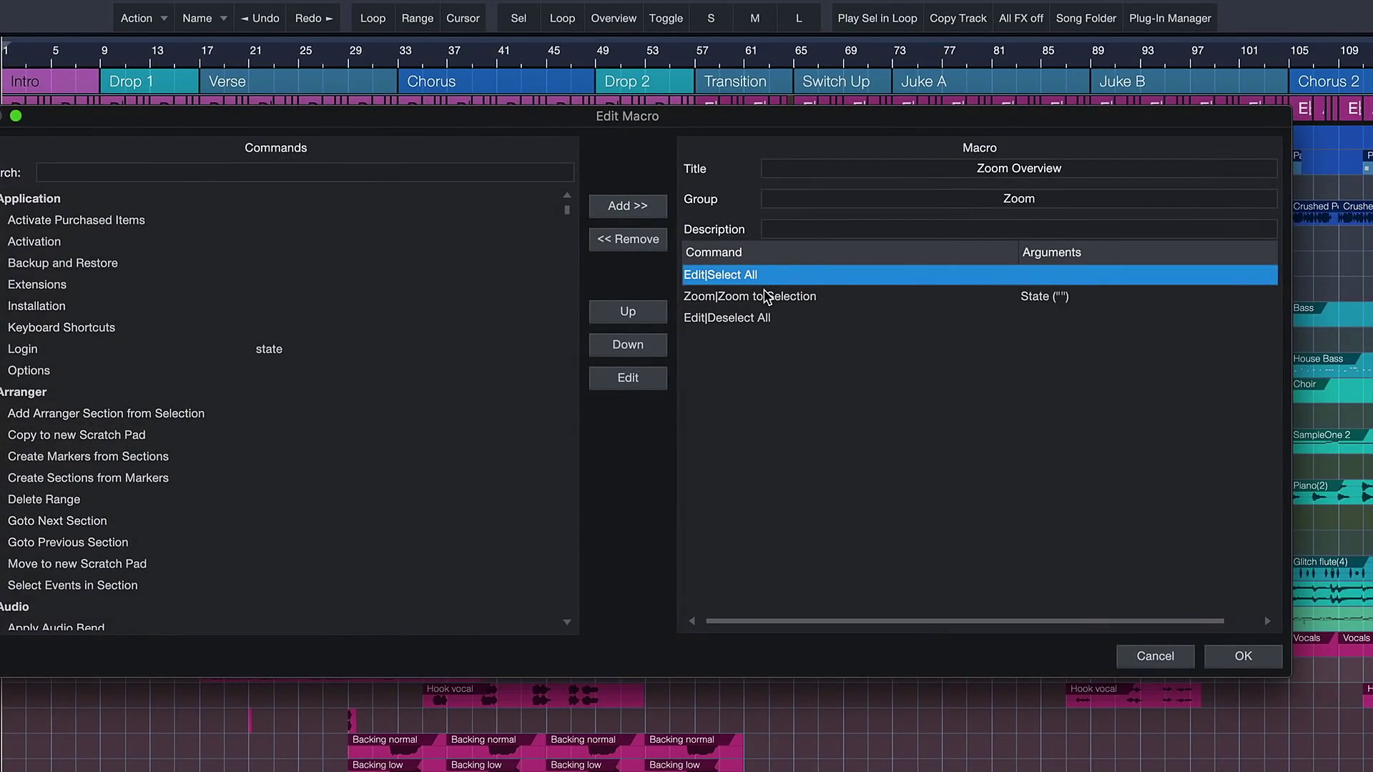
click(812, 299)
click(890, 319)
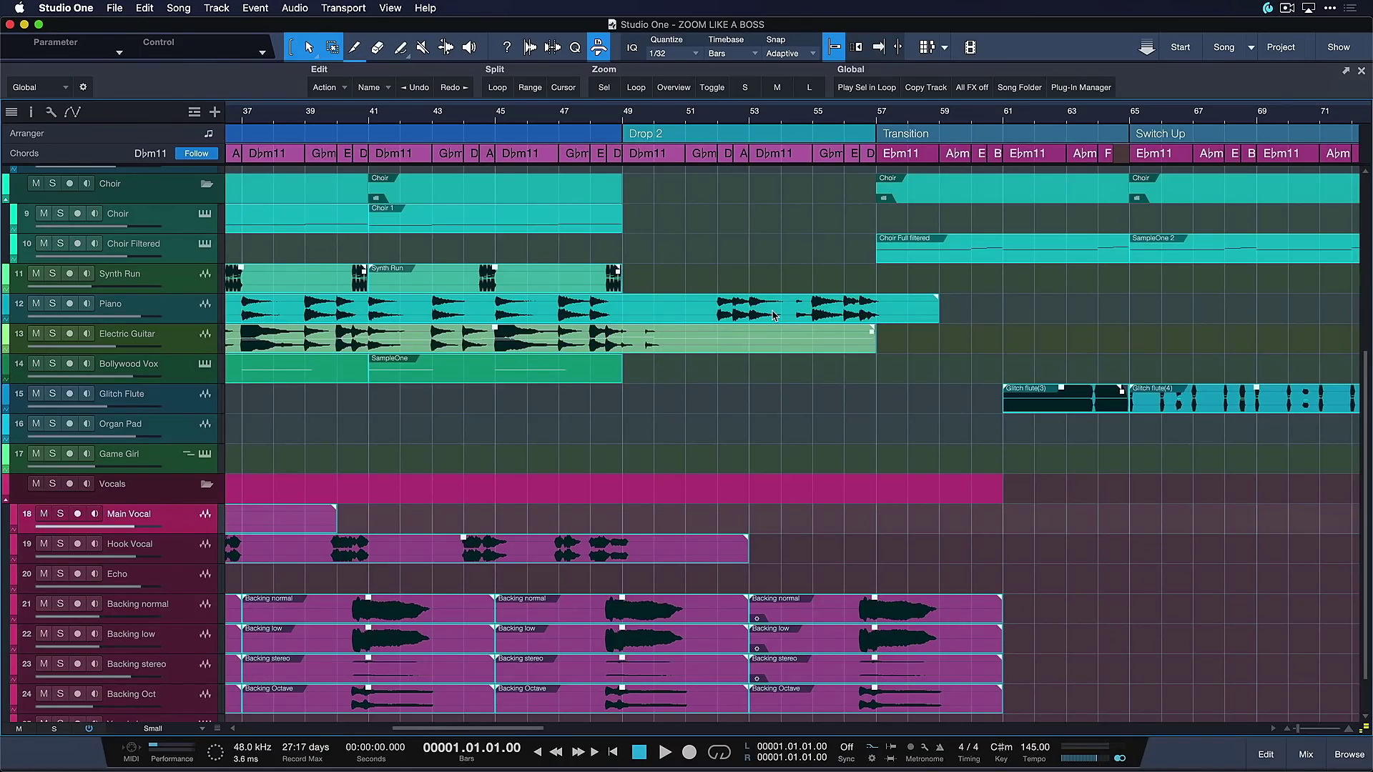
- Zoom the arrangement to all selected events, then run the Zoom Overview macro to show the whole song with nothing selected
key(shift+s)
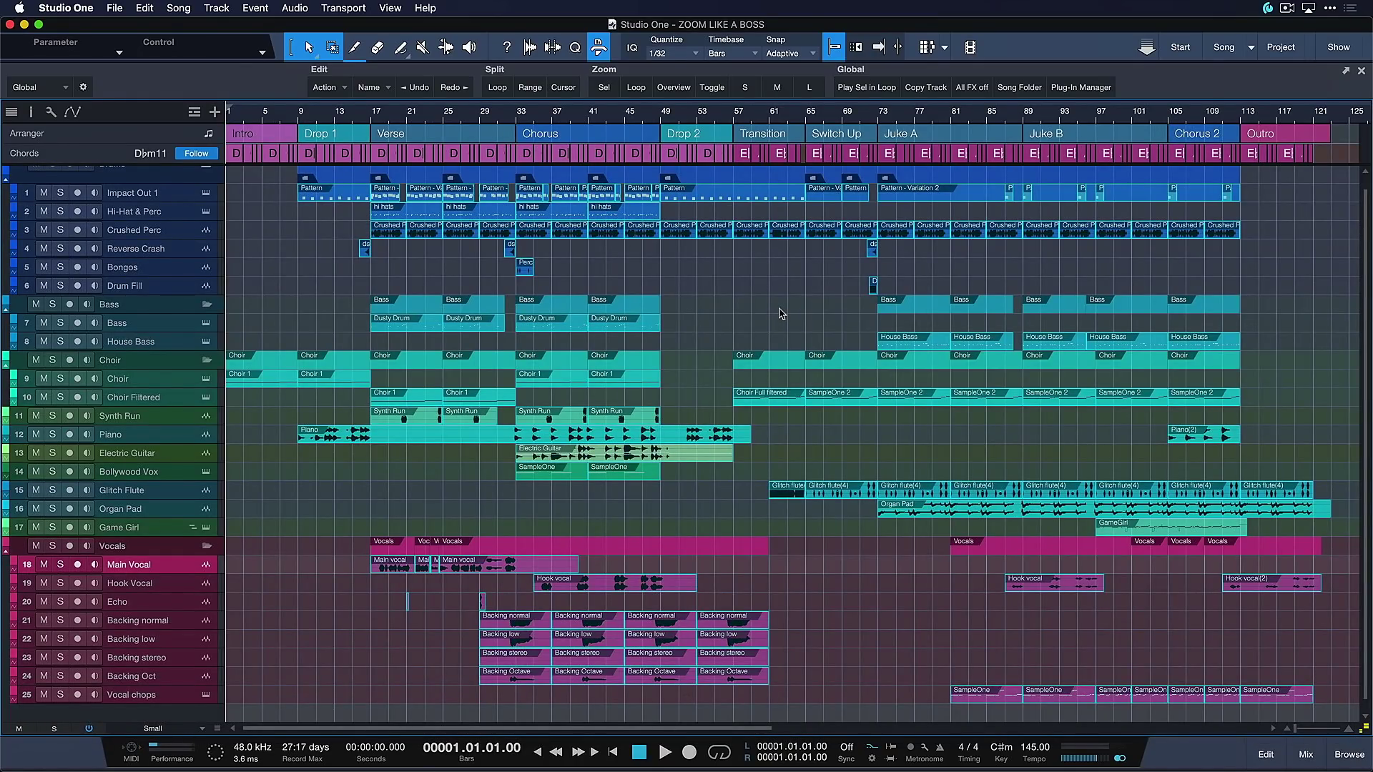
click(681, 92)
click(678, 89)
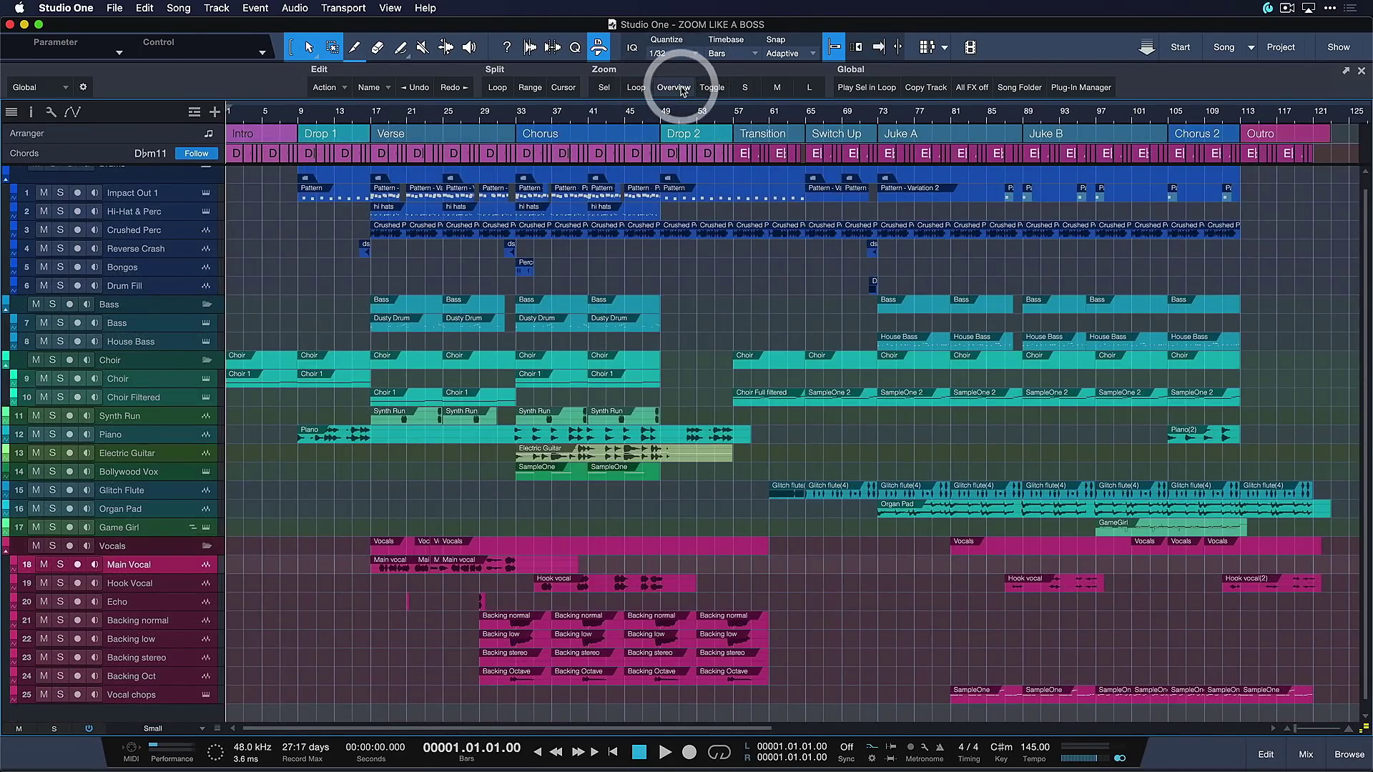
click(673, 87)
click(674, 87)
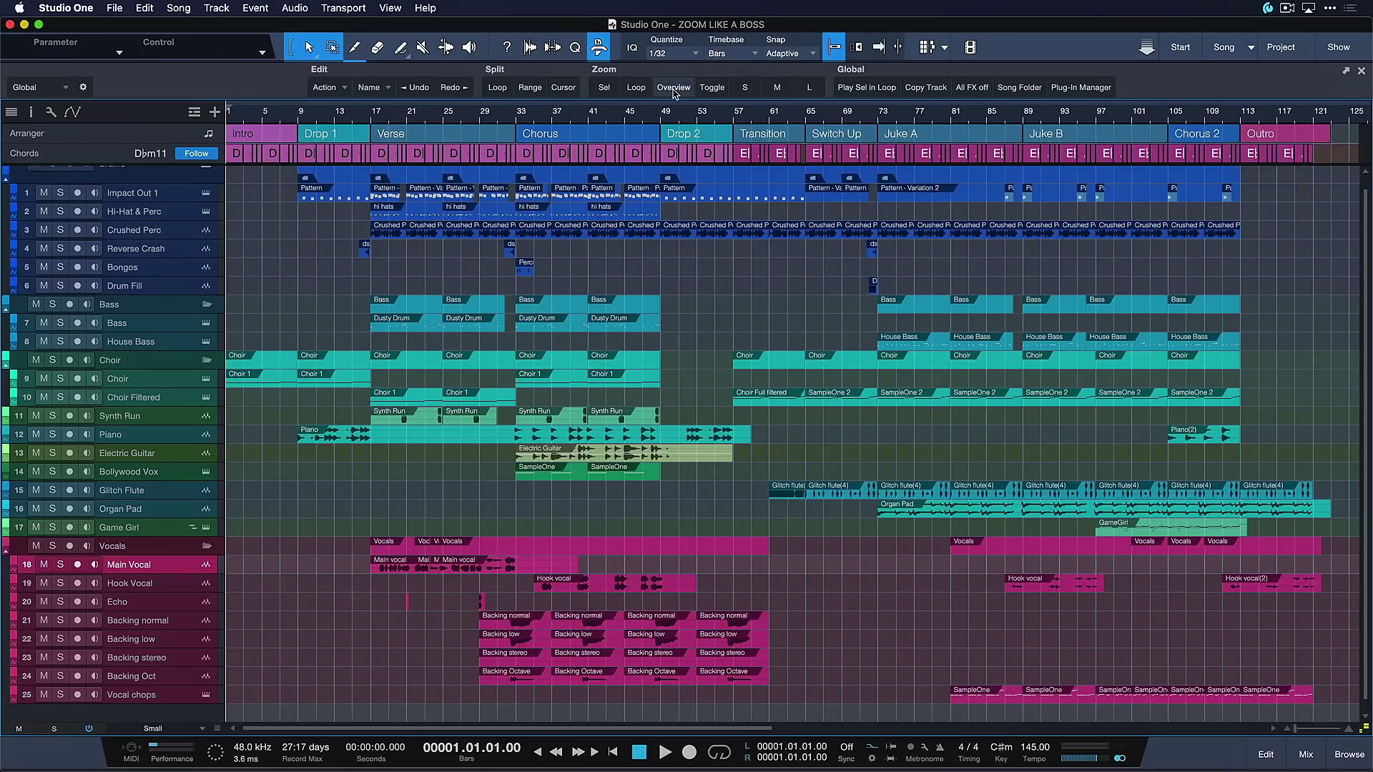
- Find the Zoom Overview macro in the keyboard shortcut preferences and assign Shift+O to it
key(super+comma)
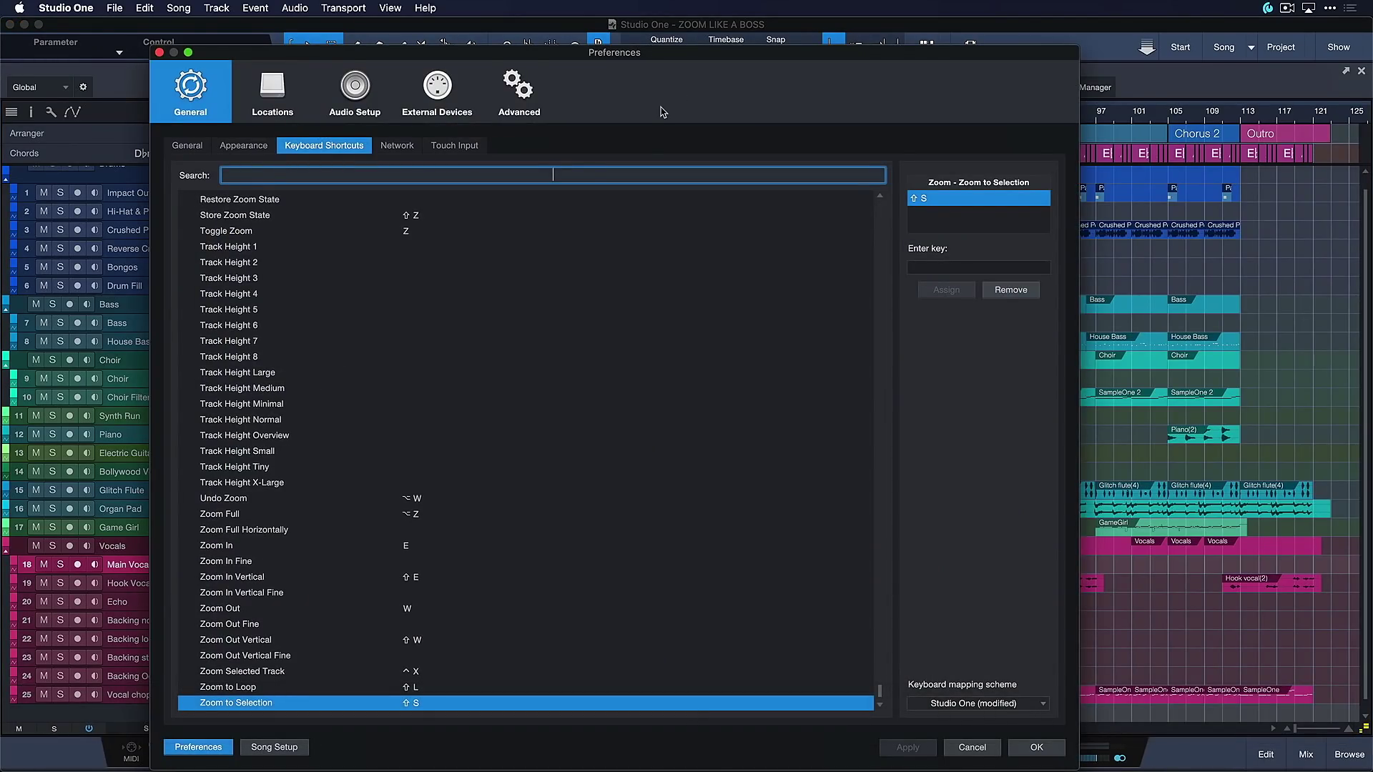
text(zoom overvi)
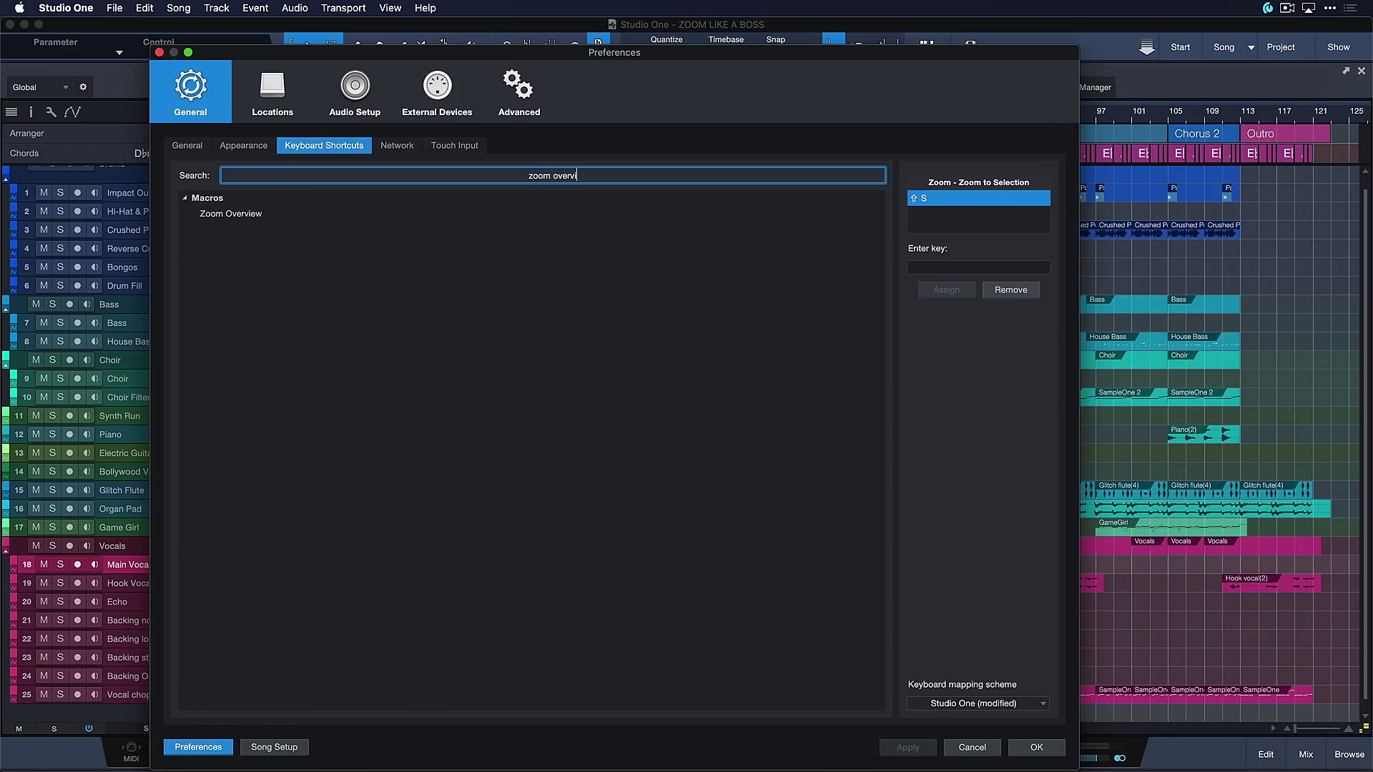
click(506, 214)
click(937, 268)
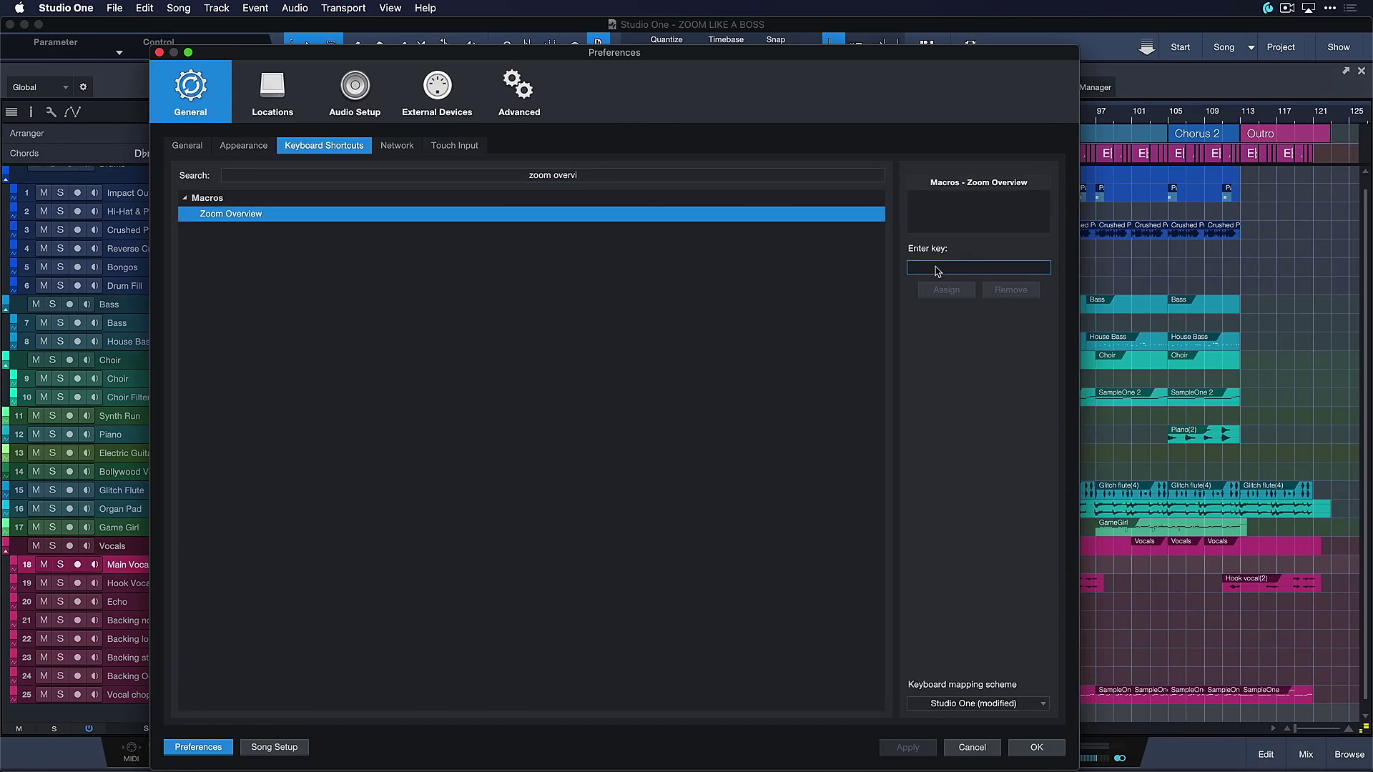
key(shift+o)
click(946, 289)
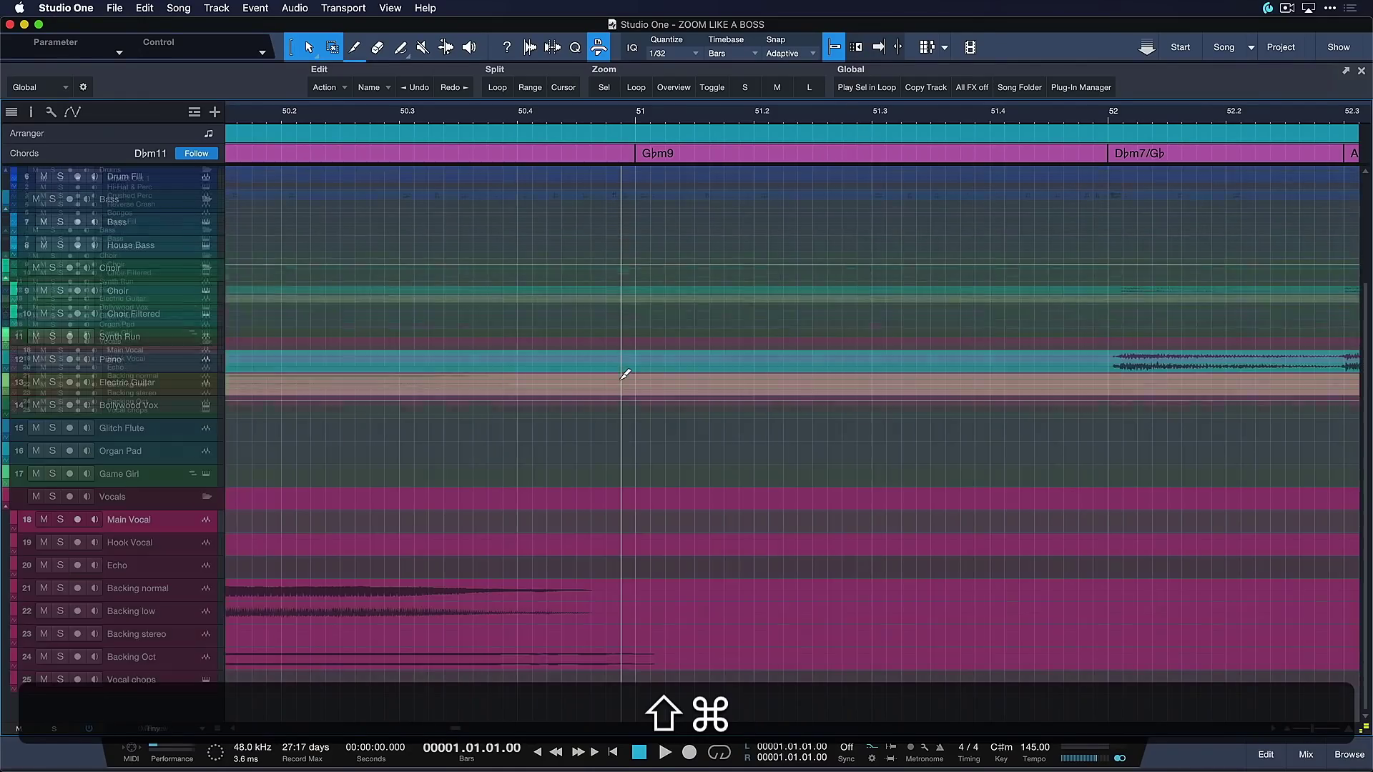
- Zoom the arrangement in closely around bar 51, then return to the full song view with the Zoom Overview macro
scroll(255, 417, up, 5)
key(e)
scroll(692, 372, up, 5)
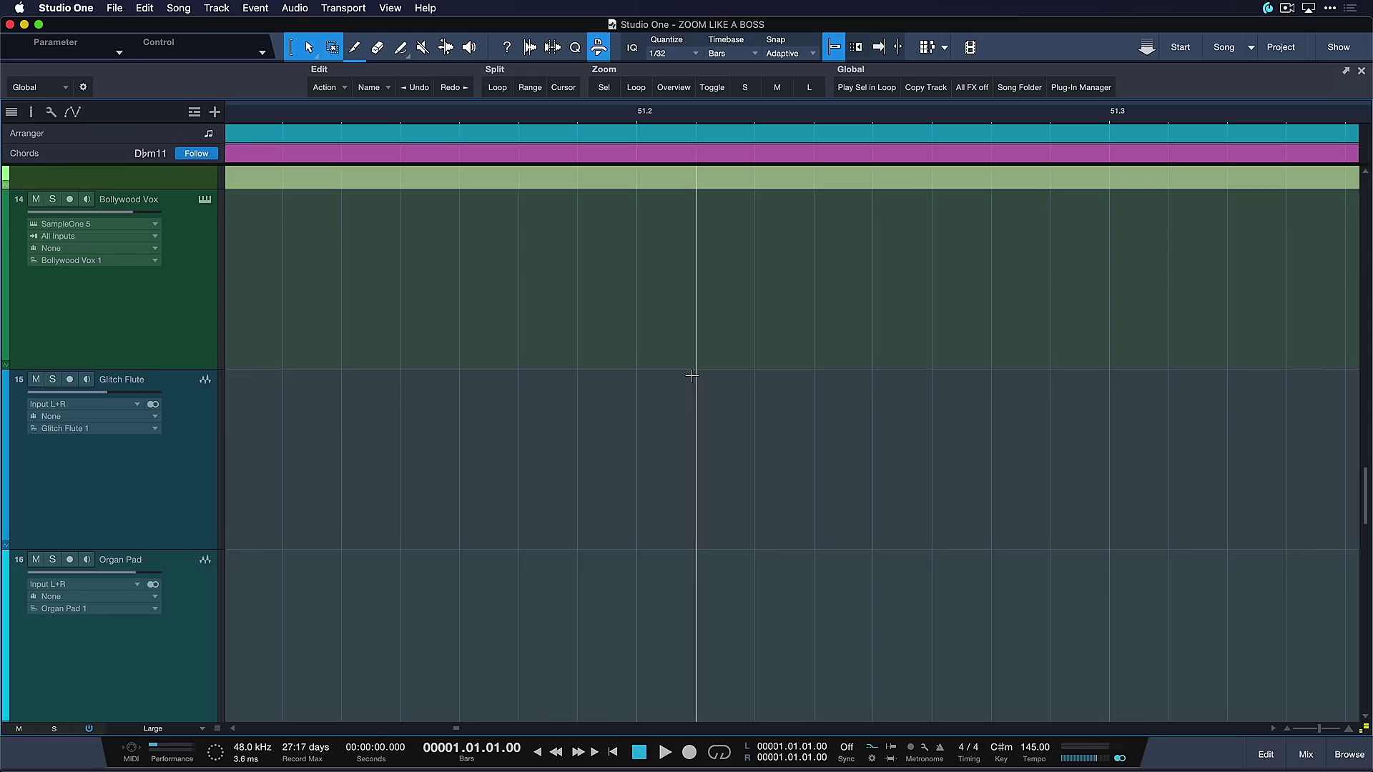
key(shift+o)
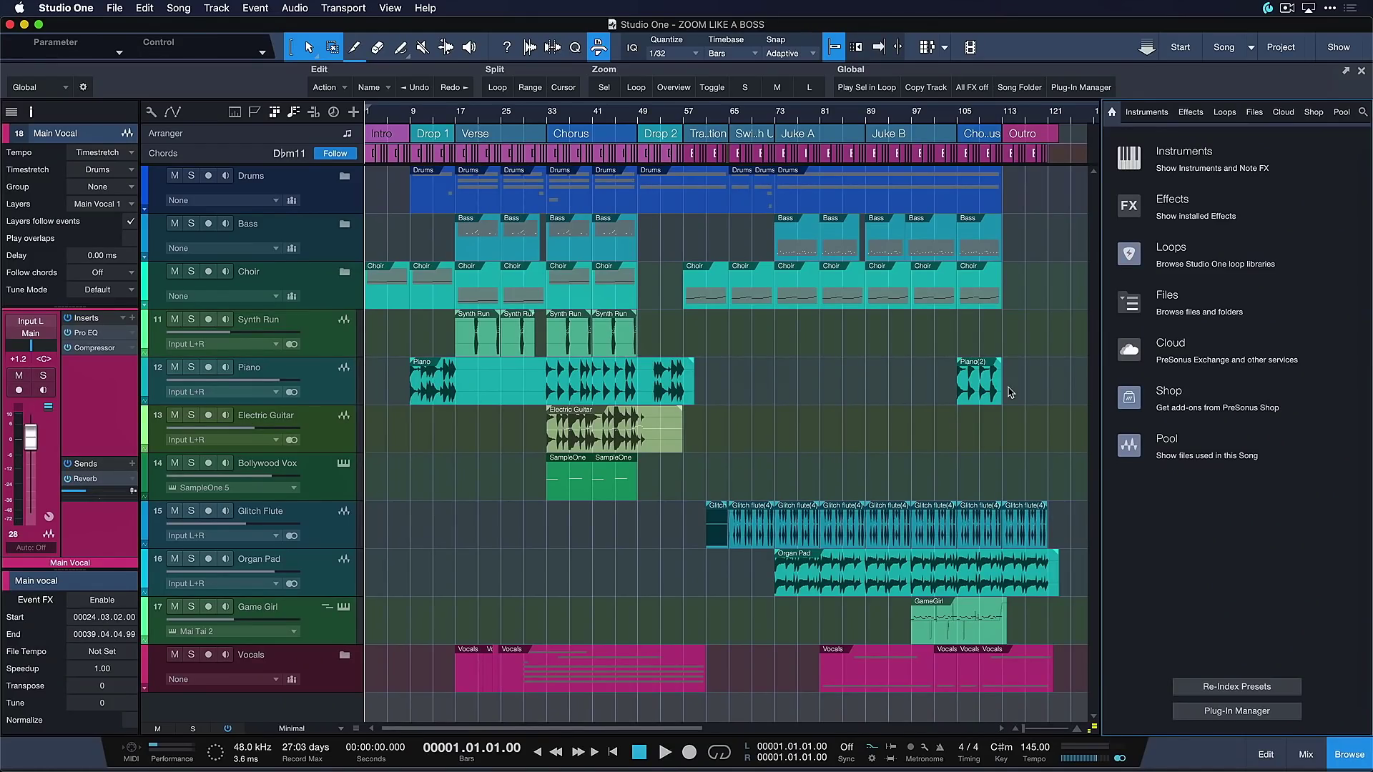
- Open the PreSonus Exchange listing in the browser's Cloud section
click(1282, 112)
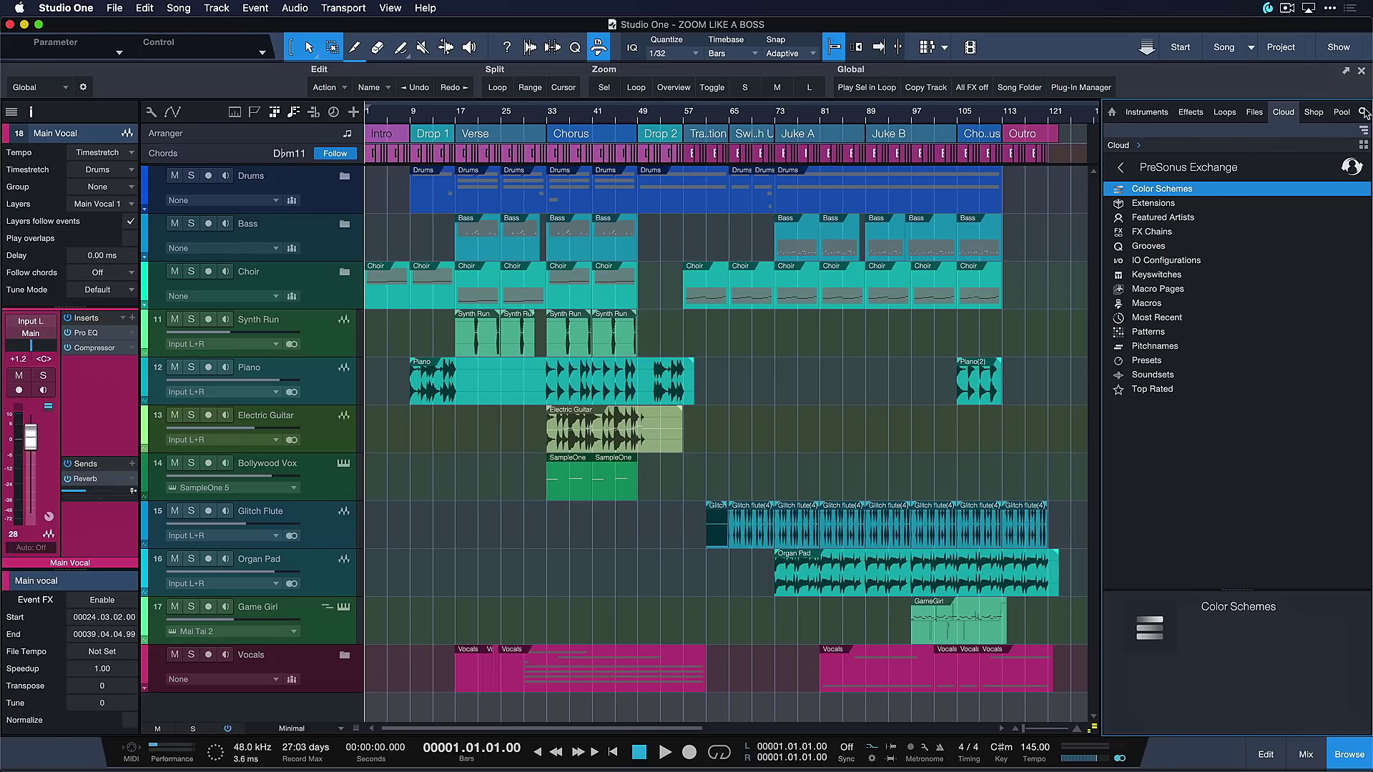
click(1111, 111)
click(1112, 111)
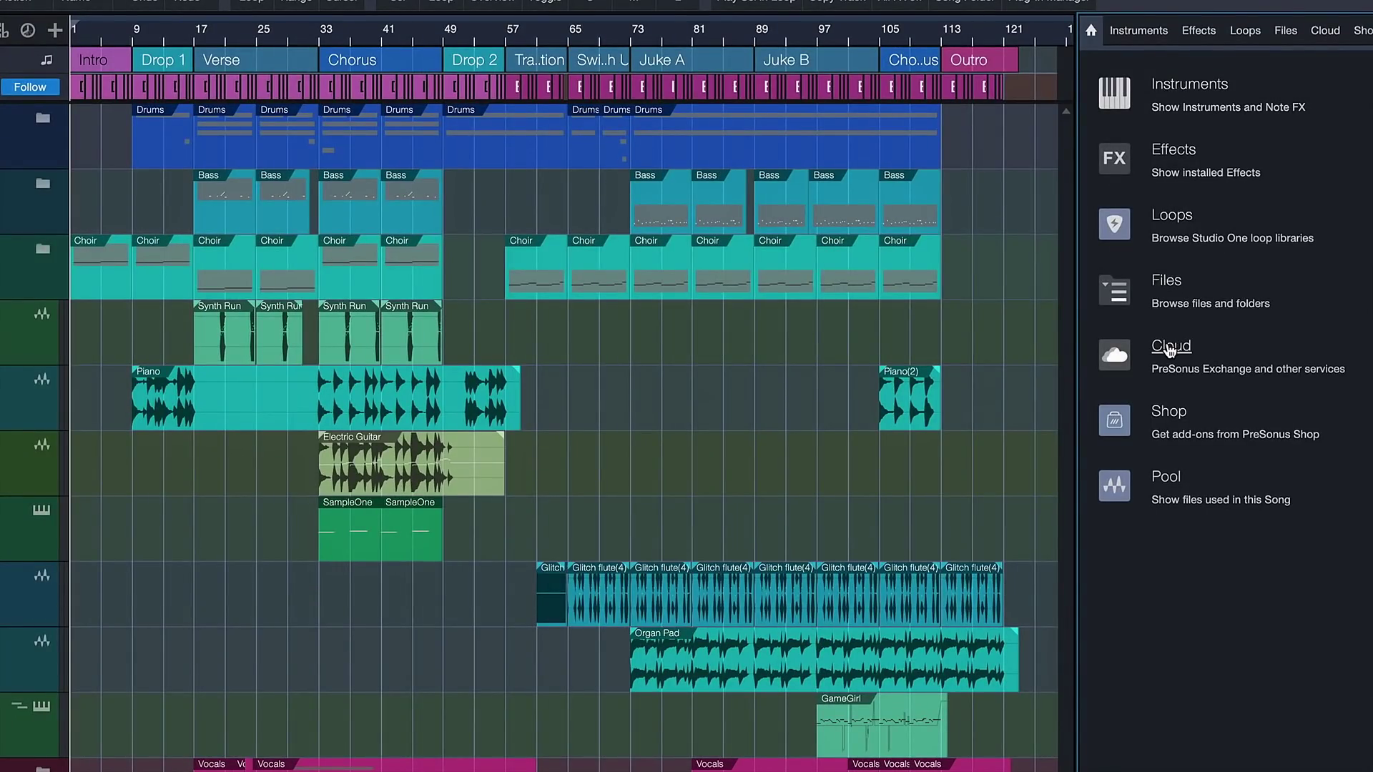
click(1170, 350)
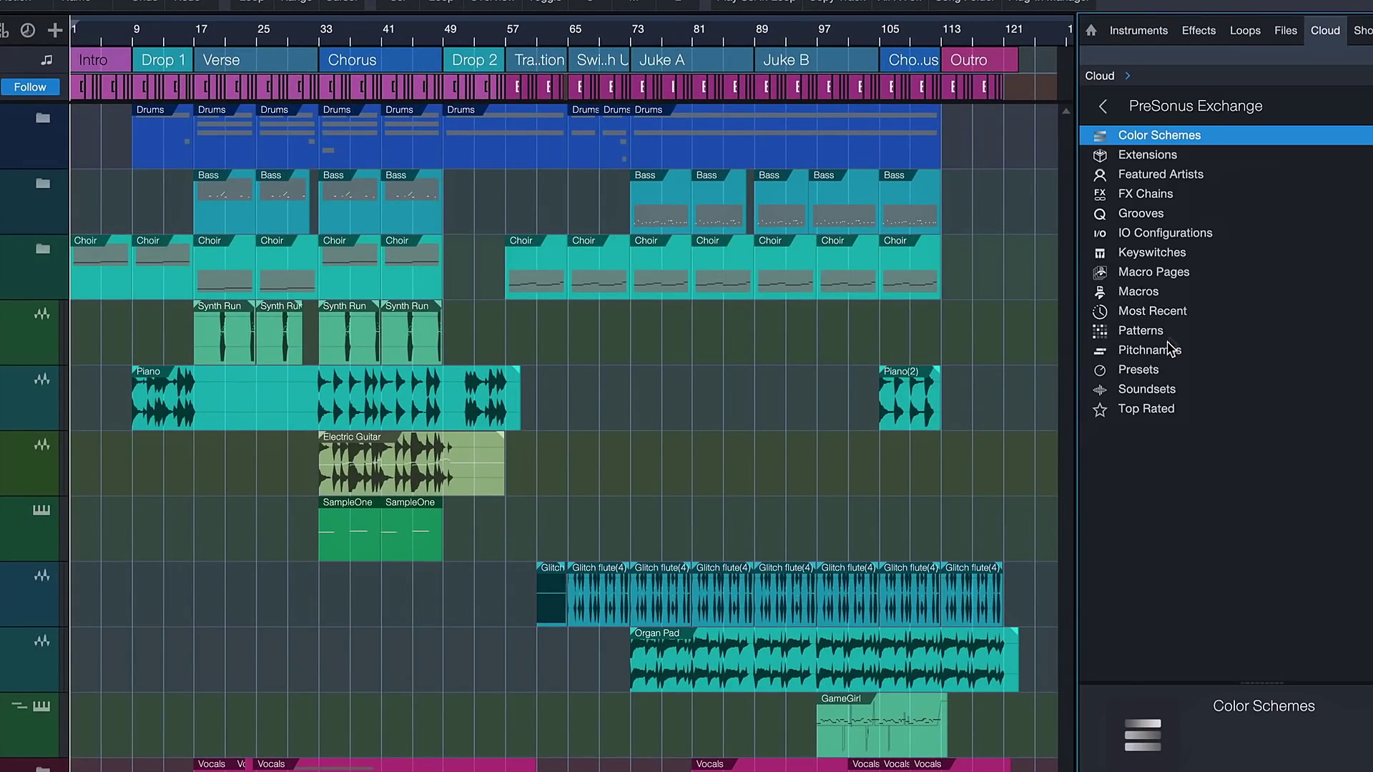
click(1127, 115)
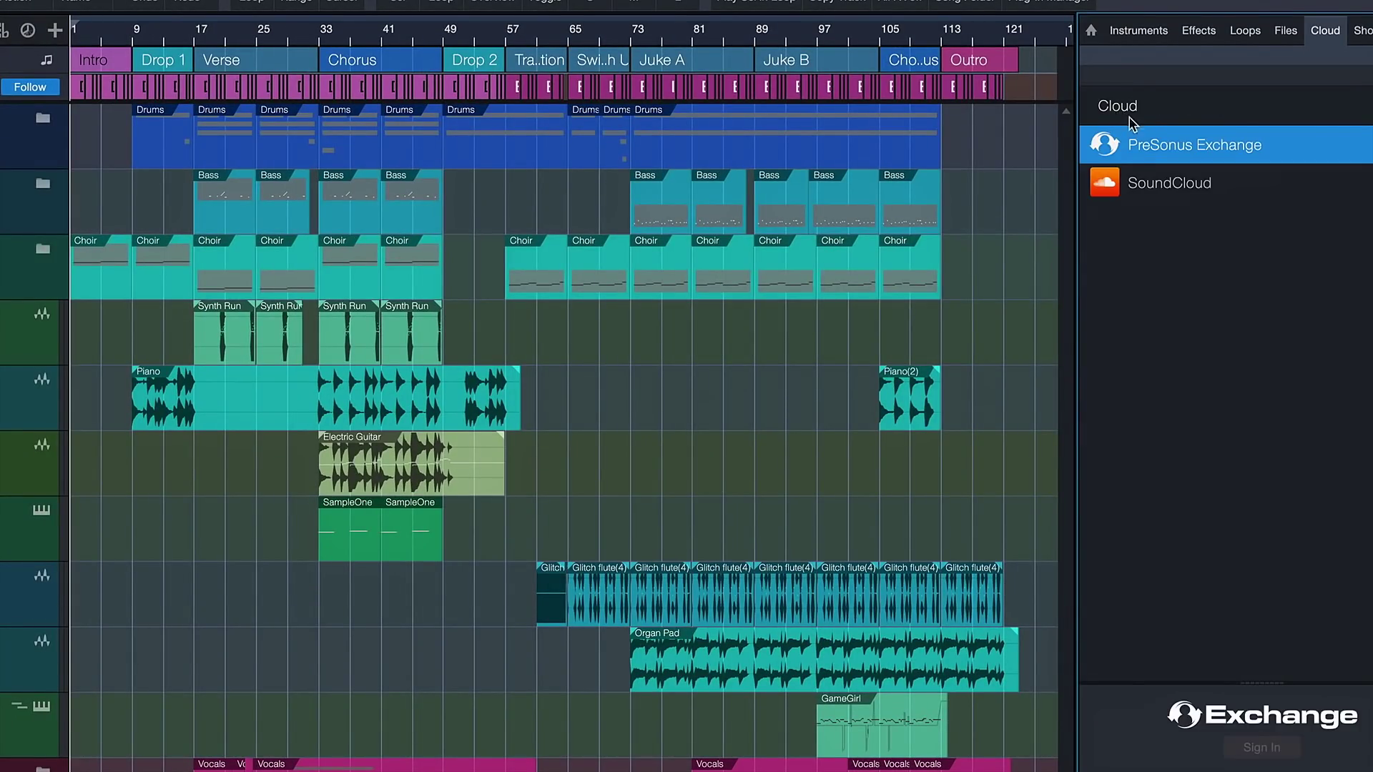
click(1149, 148)
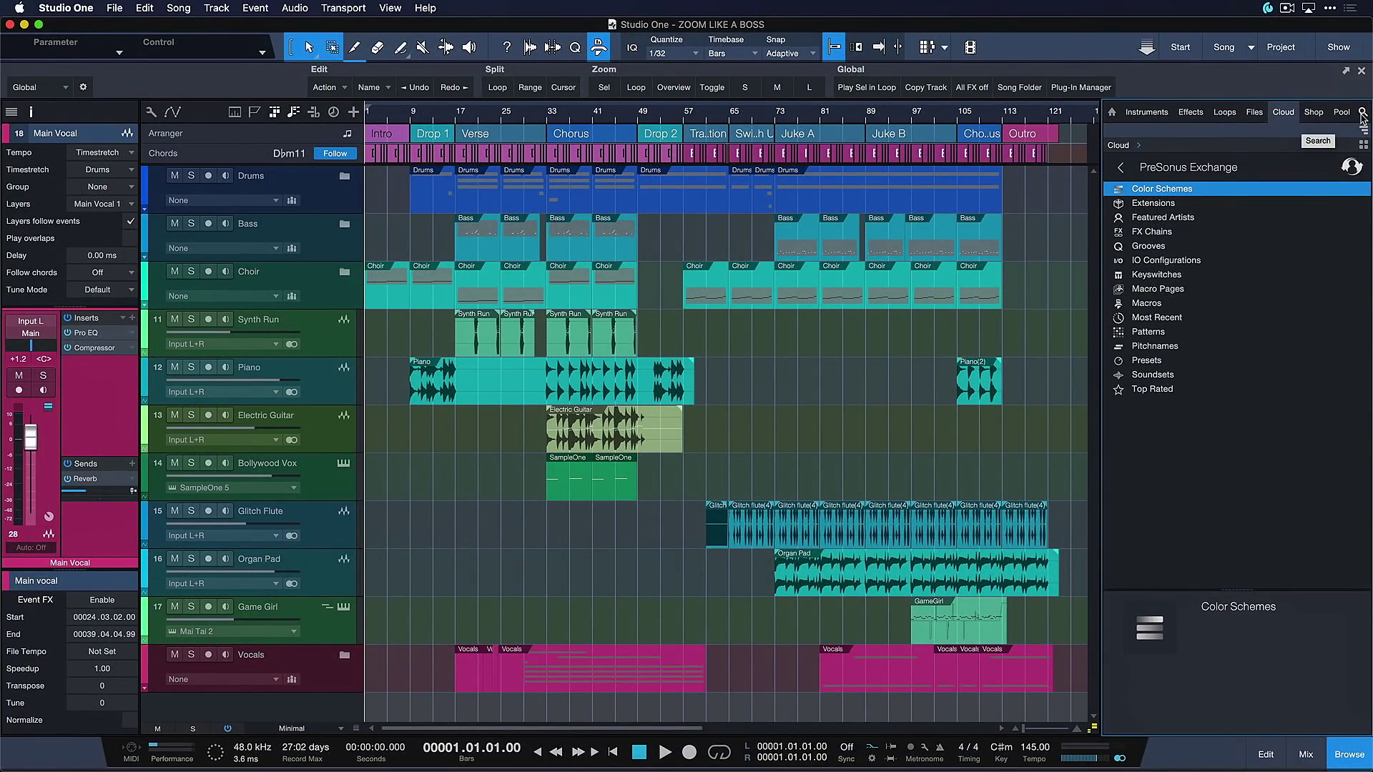
- Search PreSonus Exchange for "reset song view", install the RESET SONG VIEW macro, and close the Macro Organizer and transfer windows
click(1362, 114)
text(reset song view)
key(Return)
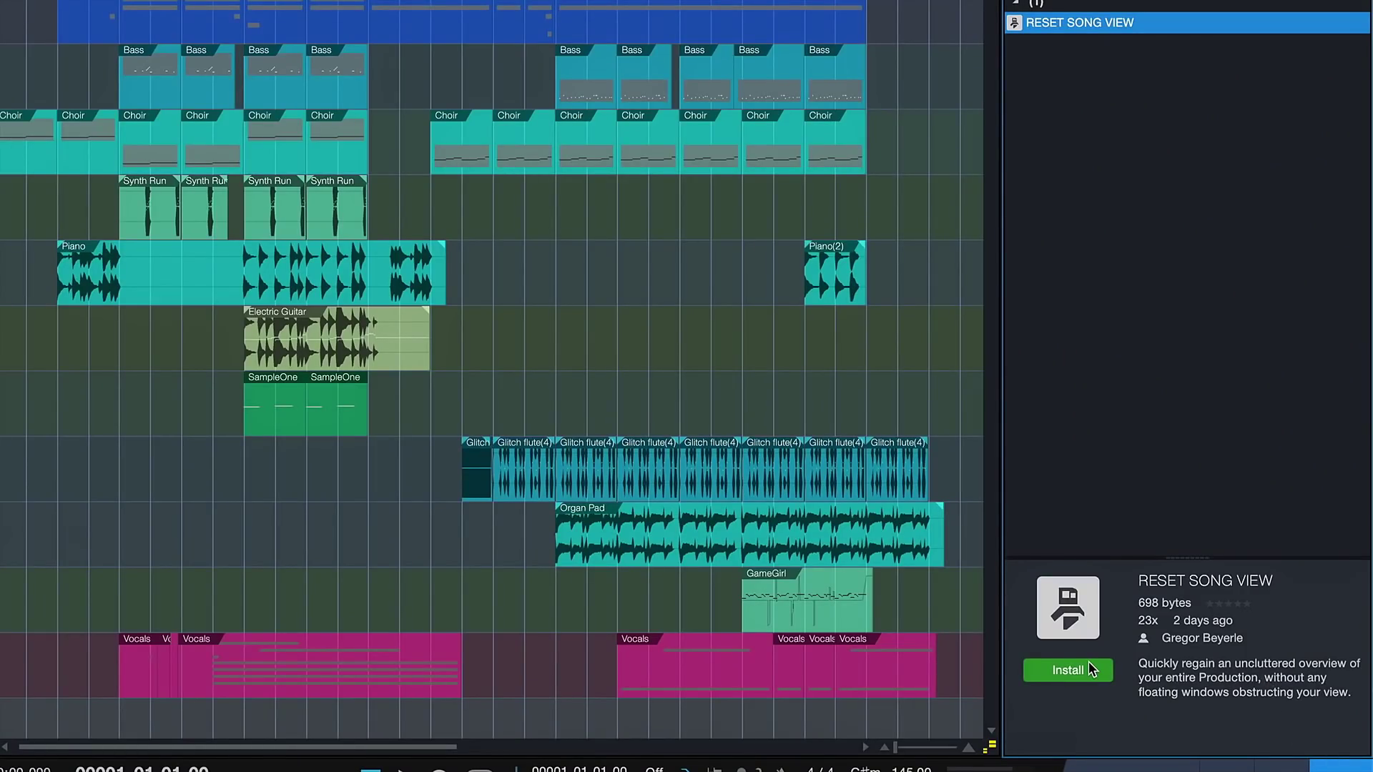
click(1084, 668)
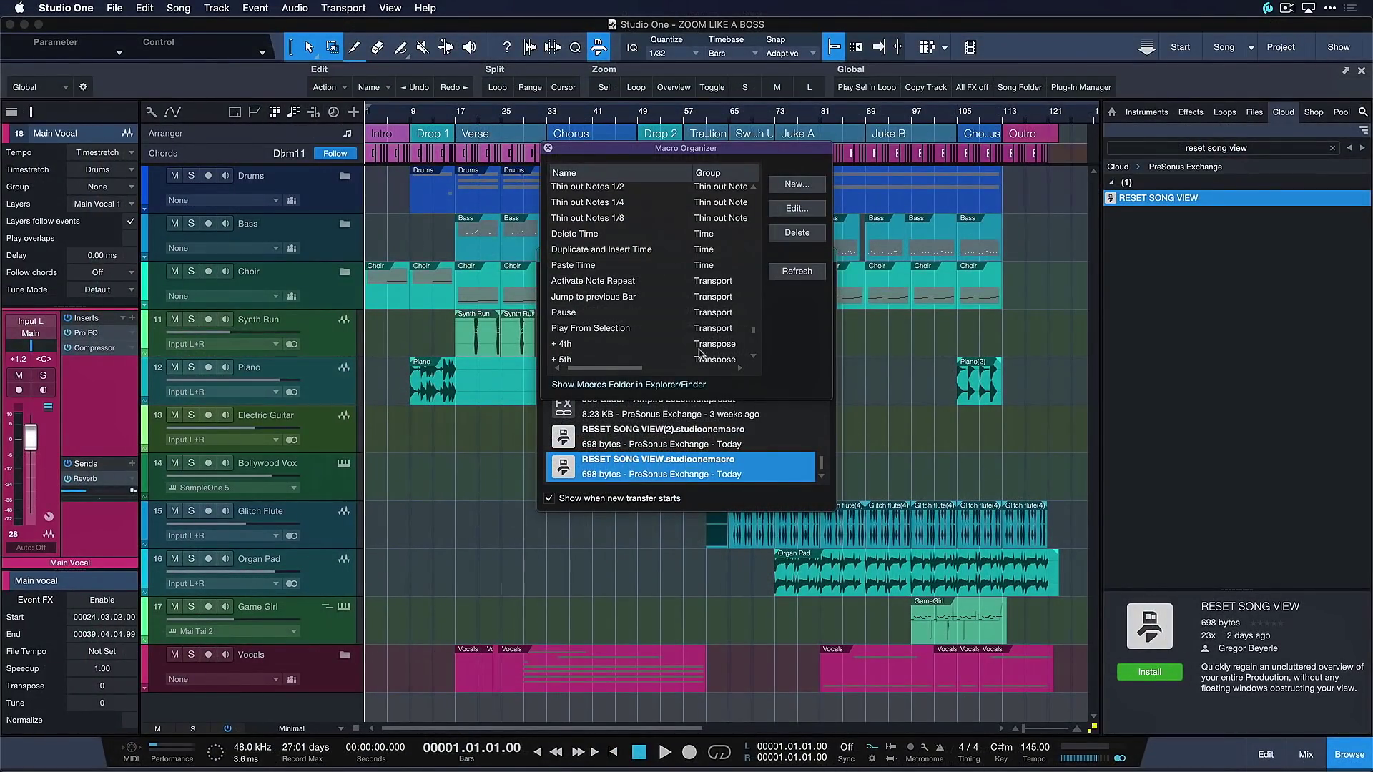
click(548, 148)
click(545, 256)
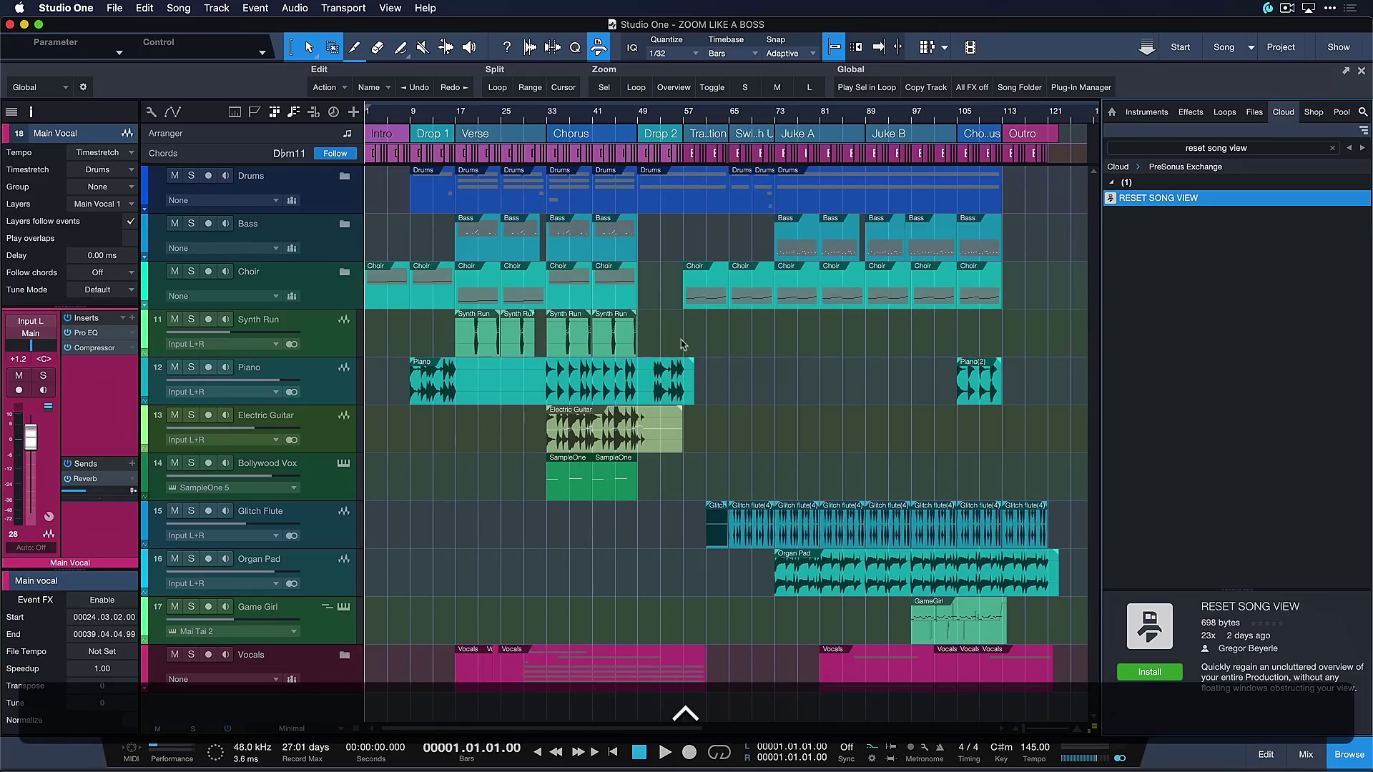
- Find the RESET SONG VIEW macro in the keyboard shortcut preferences and assign Shift+O to it
key(ctrl+y)
text(re)
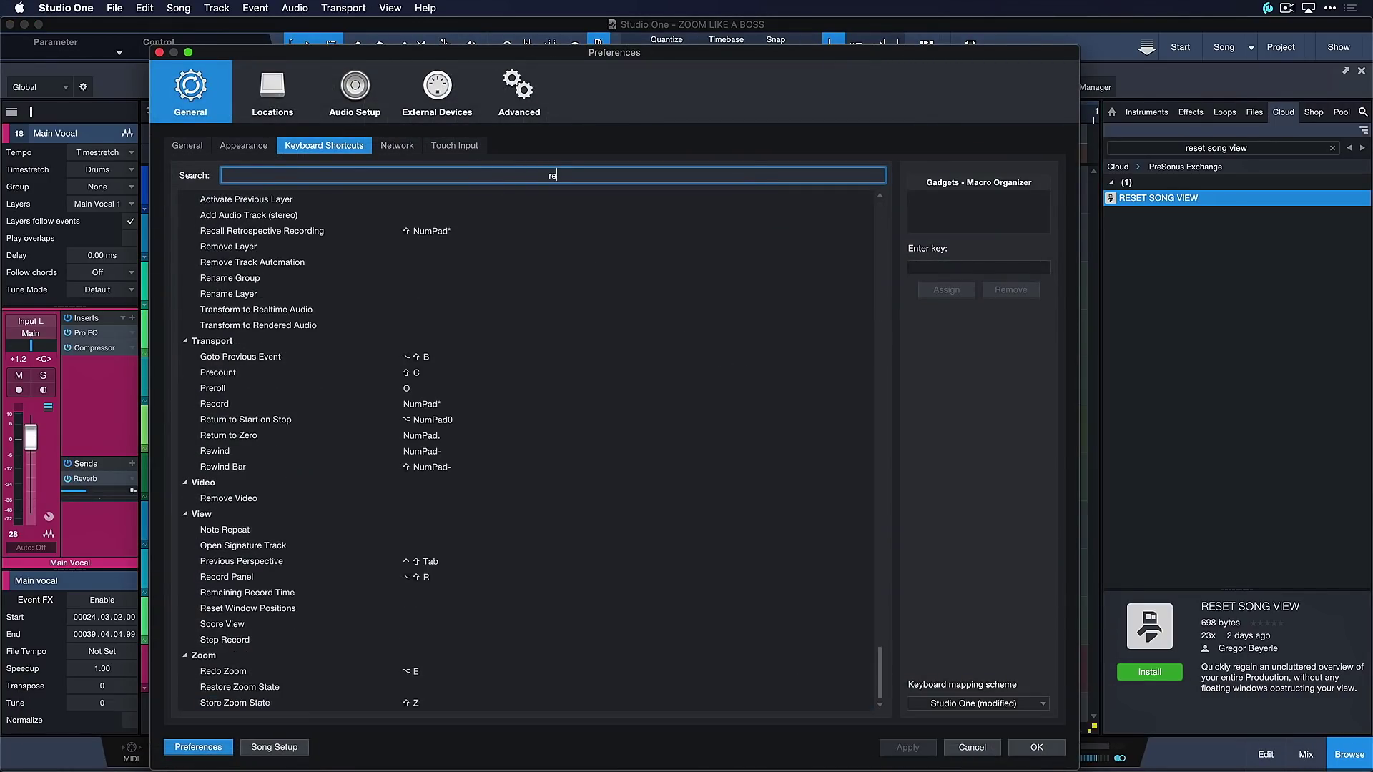
text(set songs)
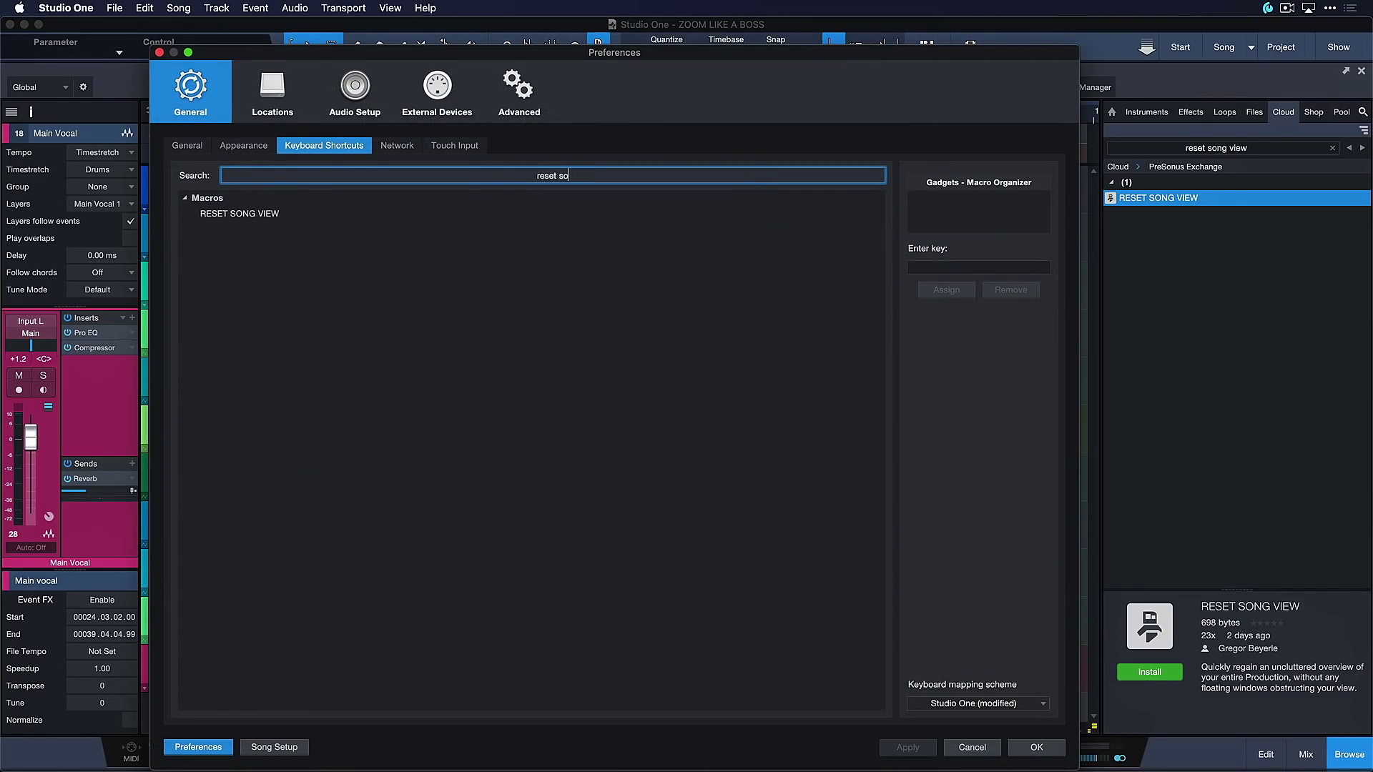
key(BackSpace)
key(BackSpace)
click(328, 213)
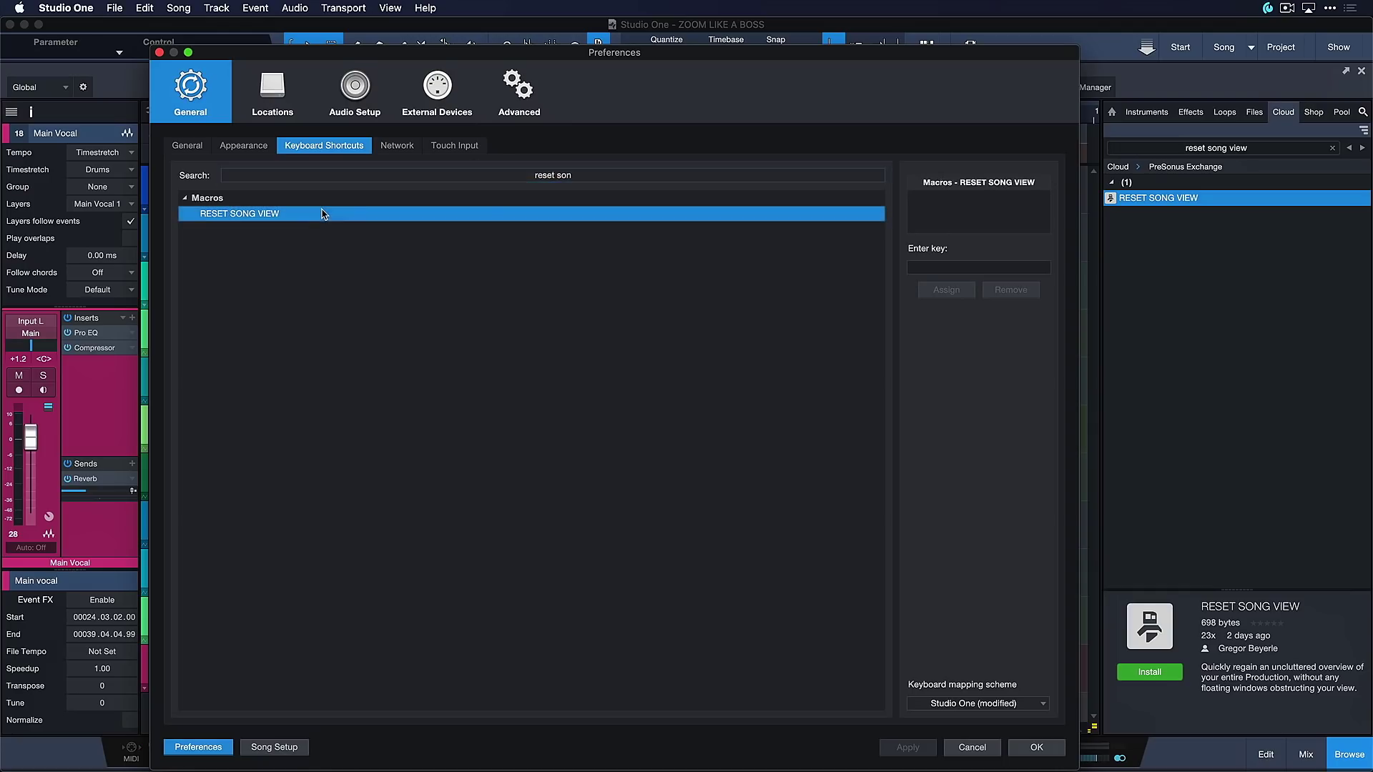
click(982, 268)
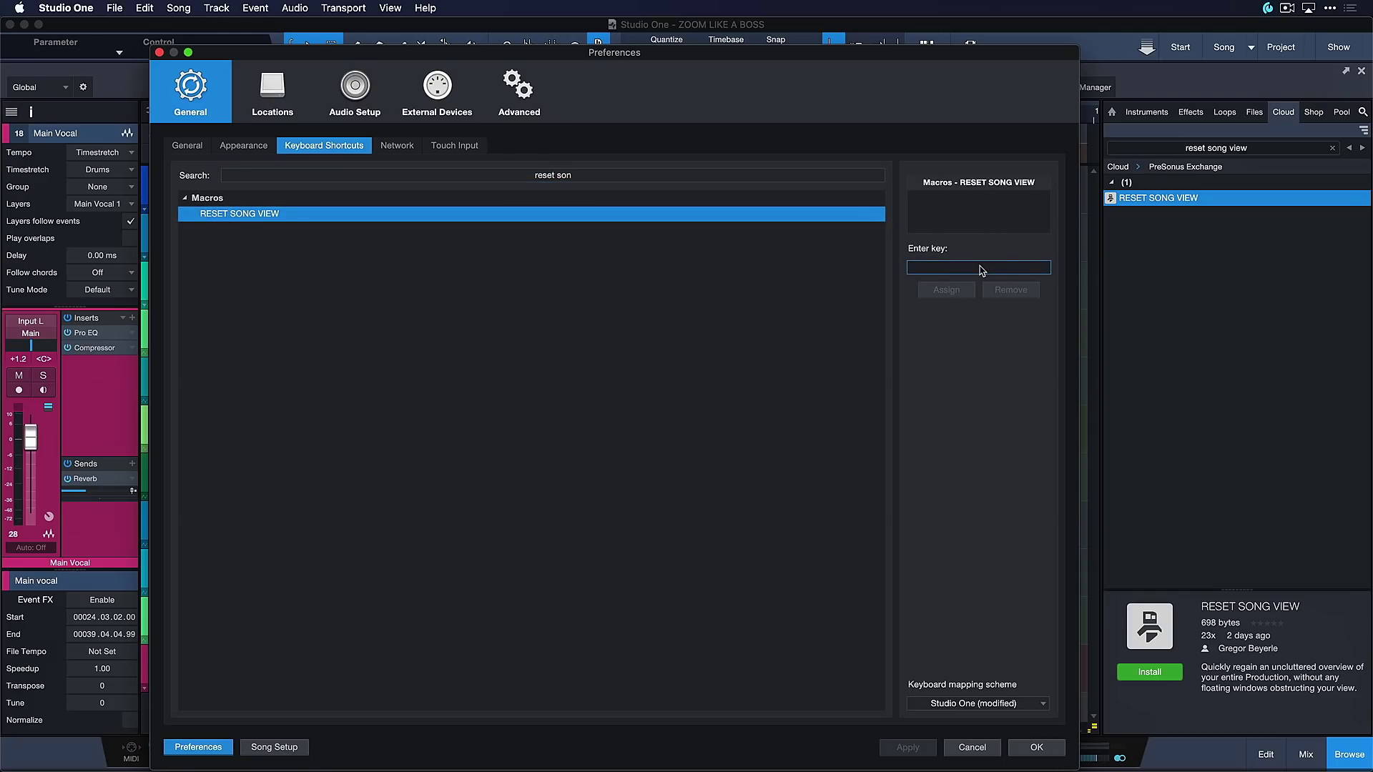
key(shift+o)
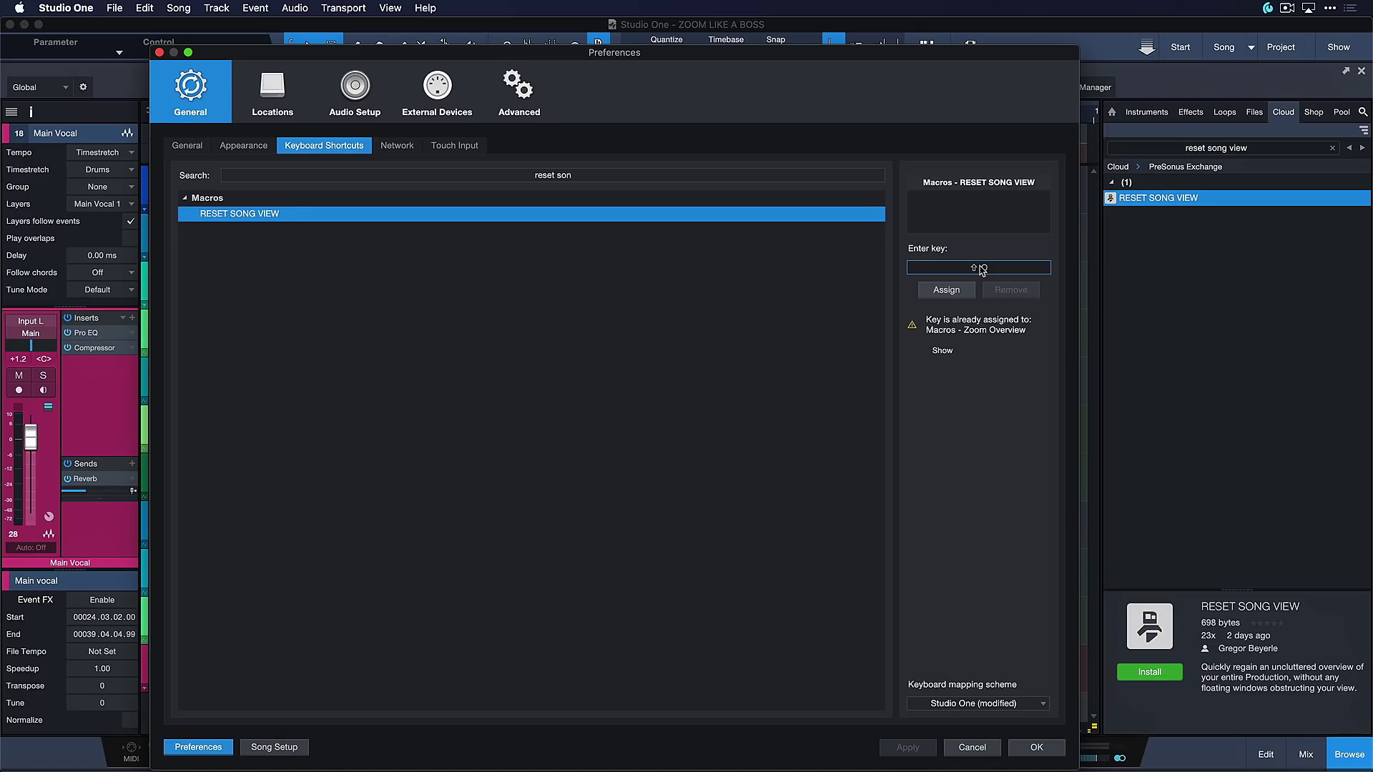
click(933, 295)
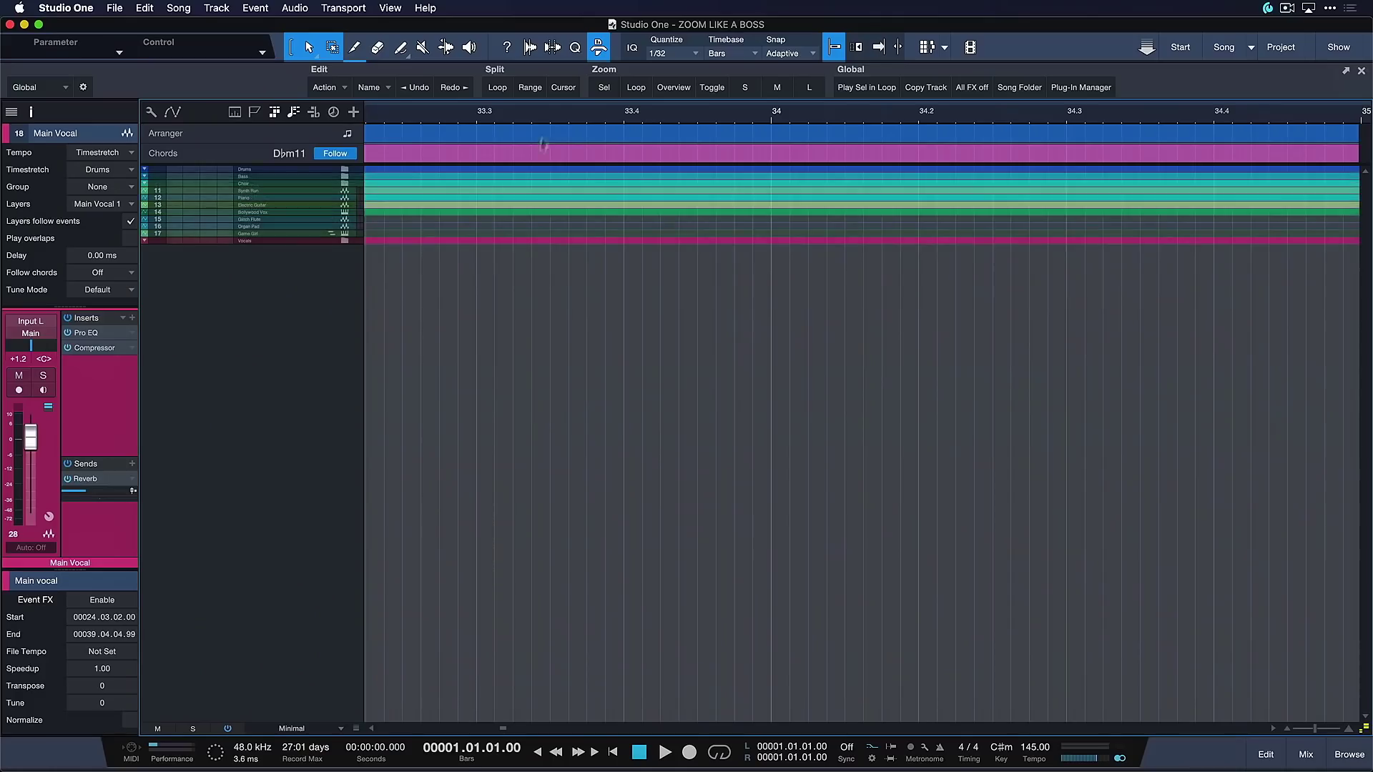
- Enlarge the tracks, then open the Bollywood Vox instrument and the Main Vocal Pro EQ as repositioned floating windows over the arrangement
key(z)
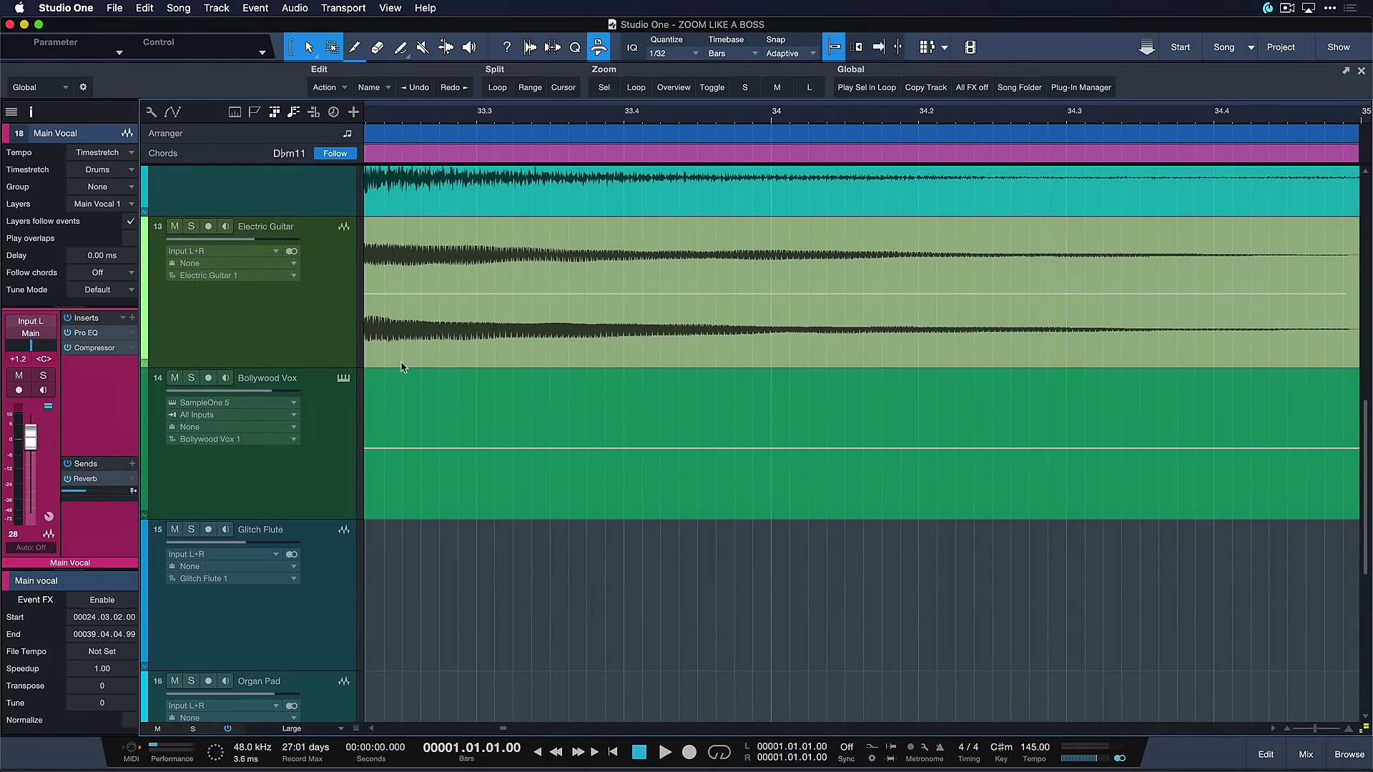
click(342, 380)
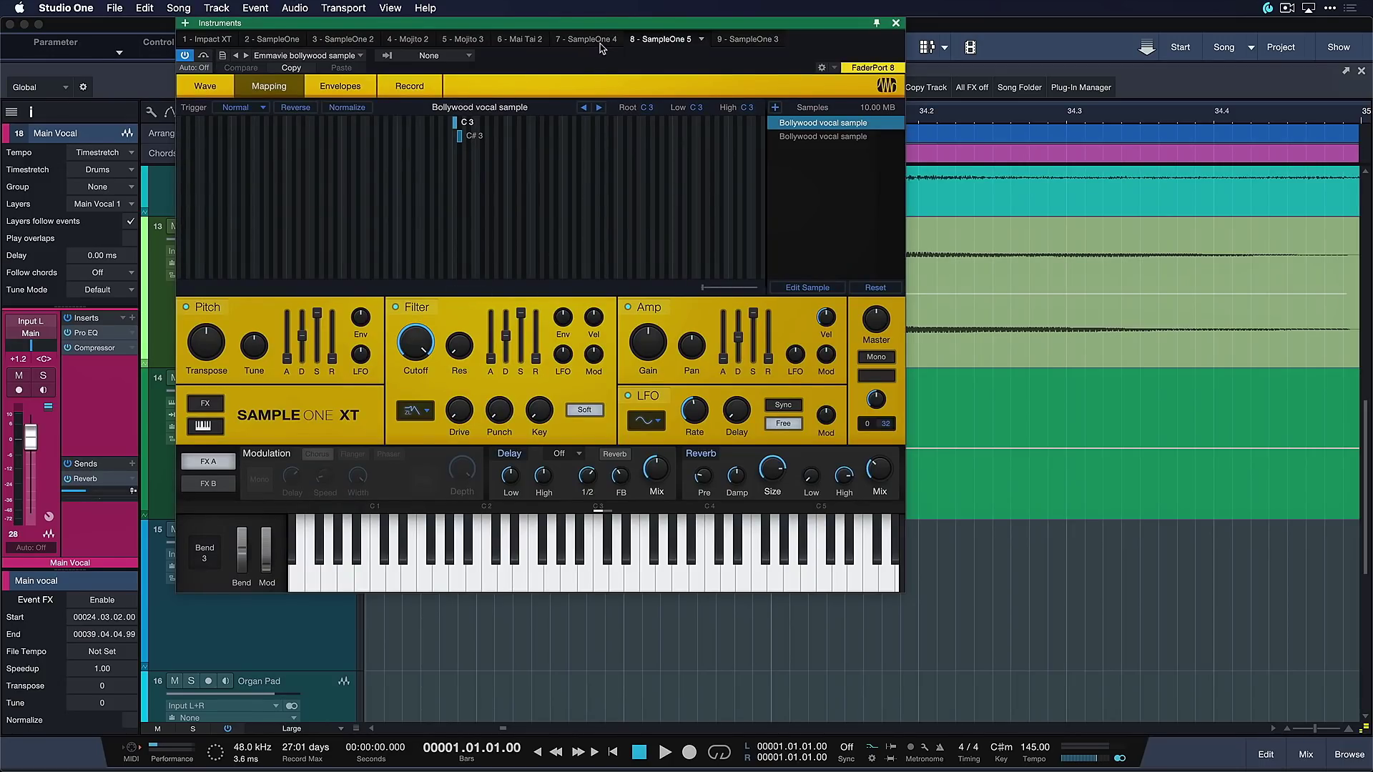
drag(611, 25, 866, 117)
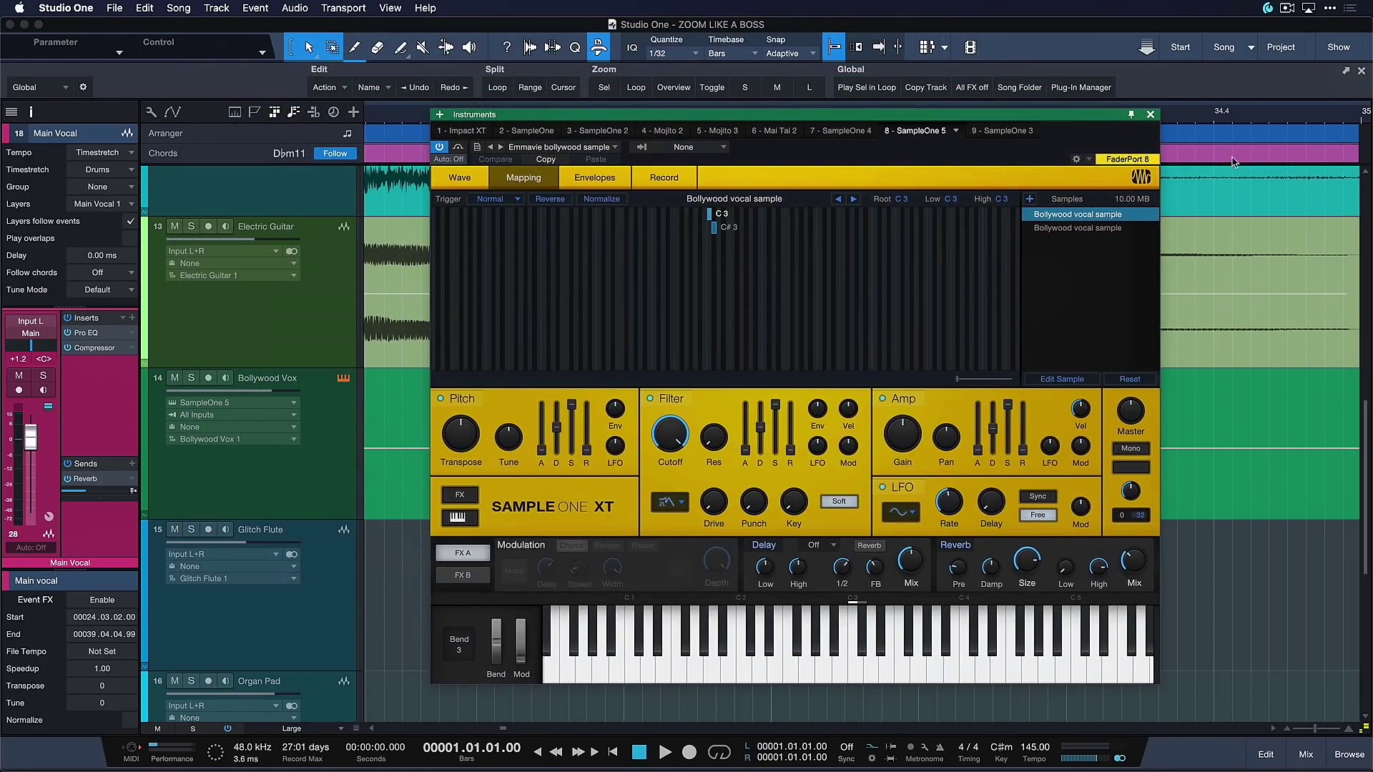
click(109, 333)
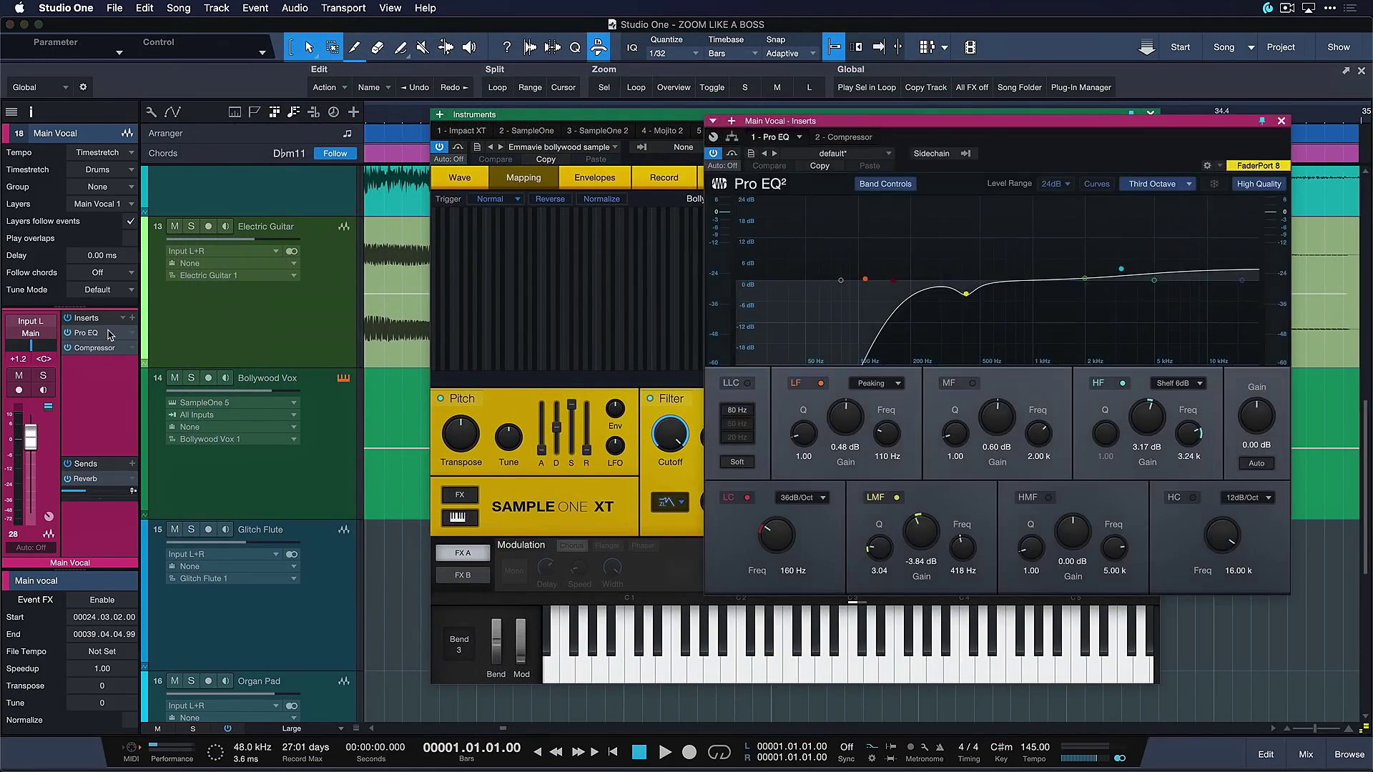
drag(944, 128, 352, 288)
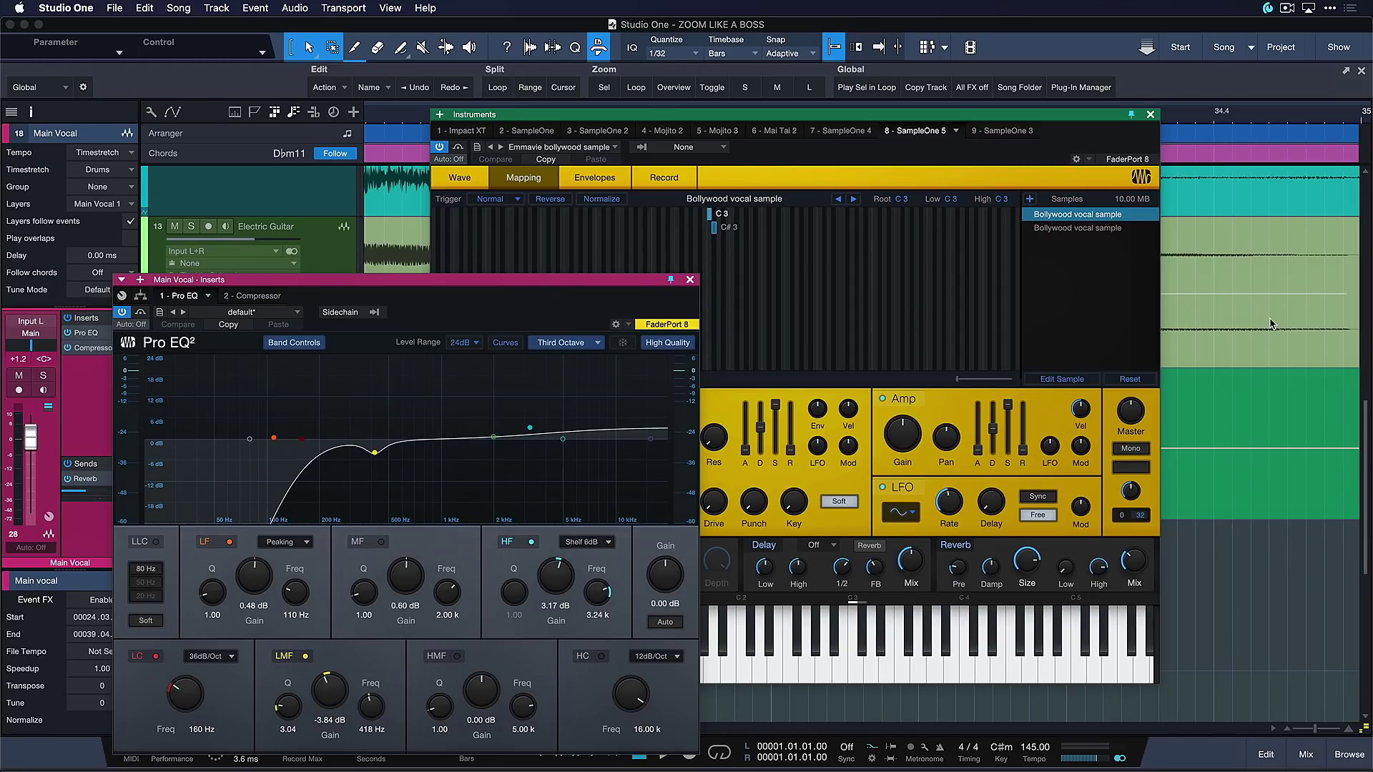
- Switch to the overview zoom and back, then restore the full song view with the RESET SONG VIEW macro
click(677, 87)
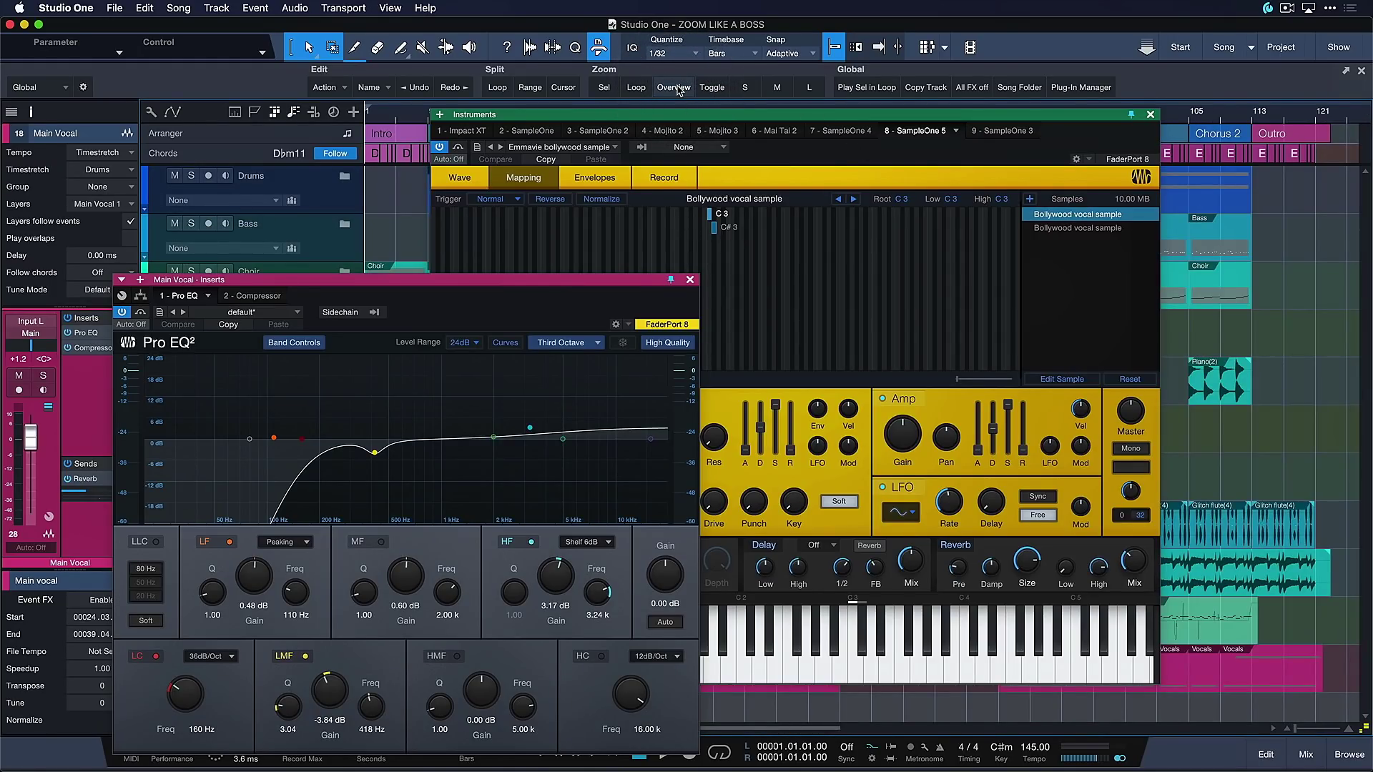
click(677, 86)
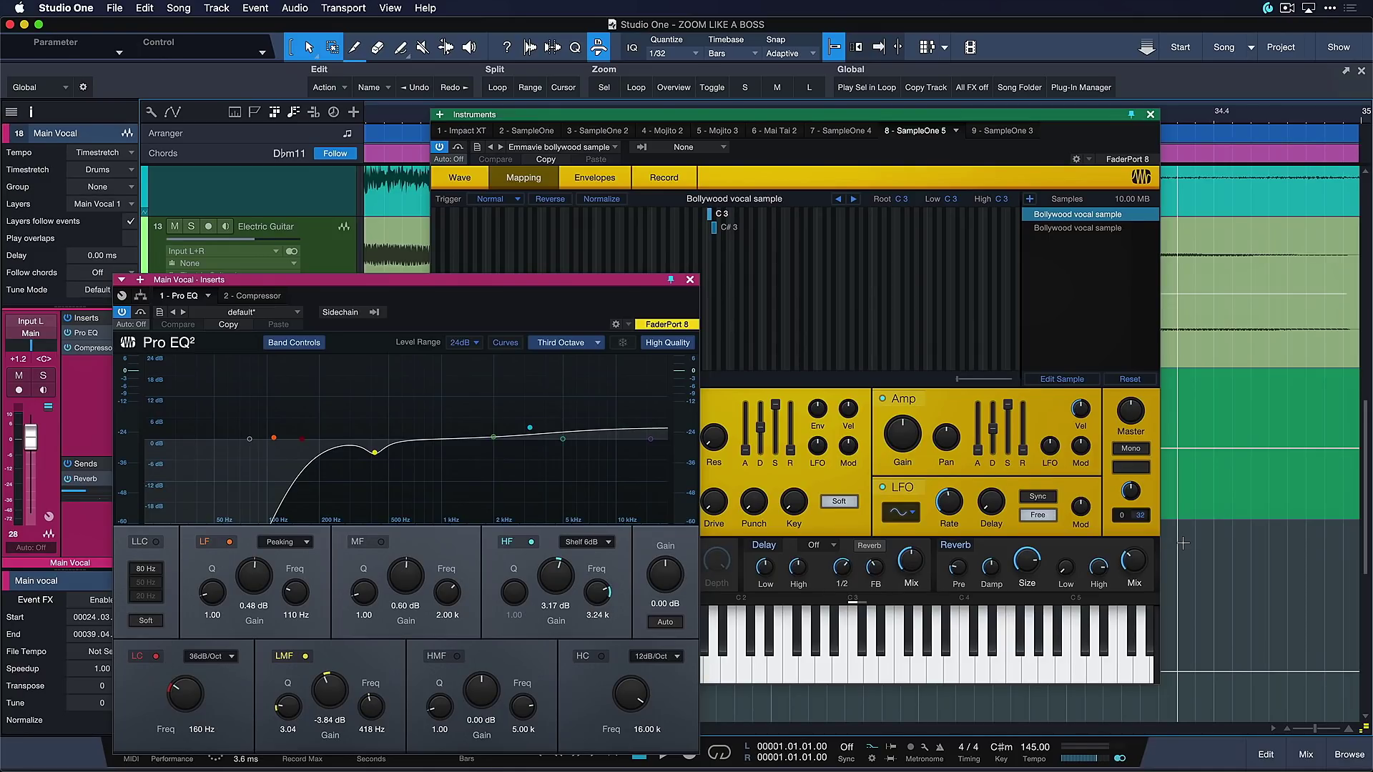
key(shift+o)
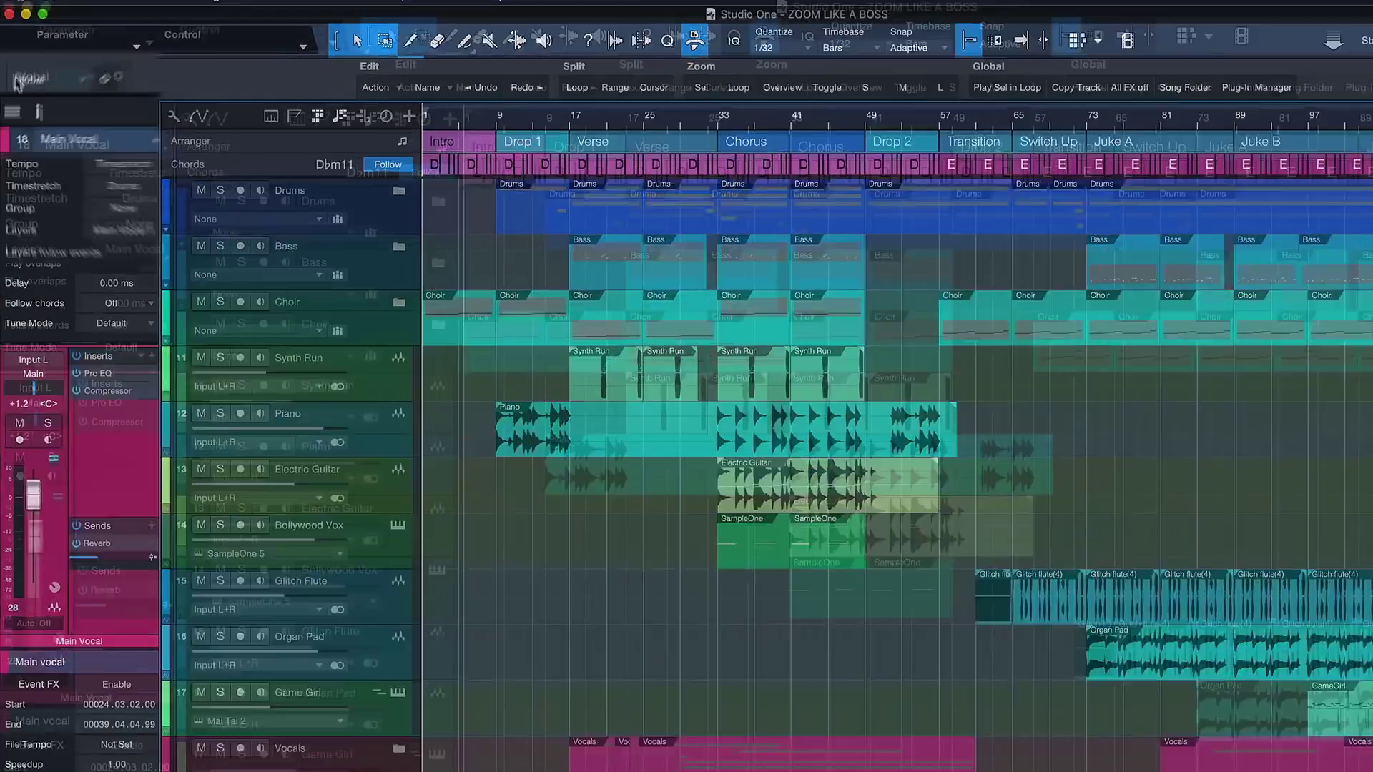
- Switch the macro toolbar to the Explore Macros page and open the Set Loop & Zoom macro for editing
click(40, 87)
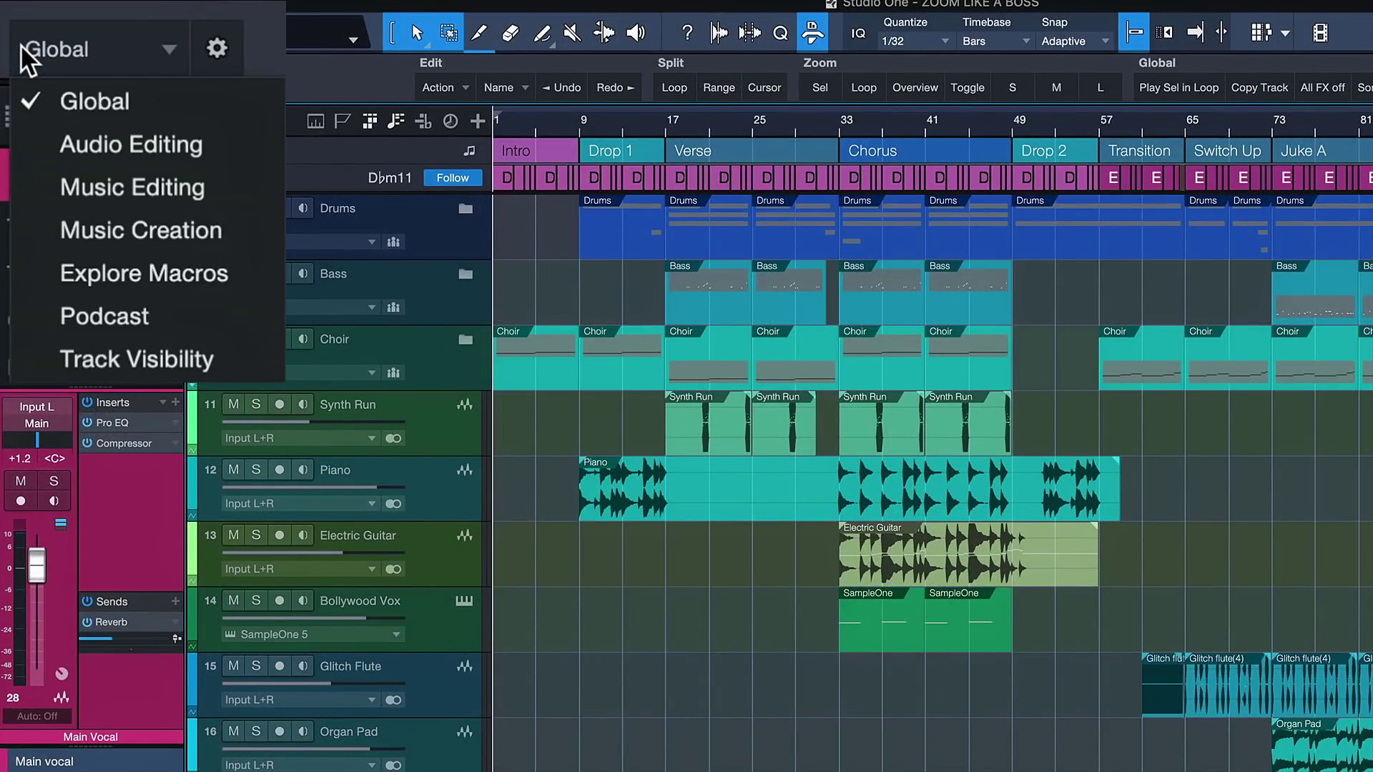
click(165, 272)
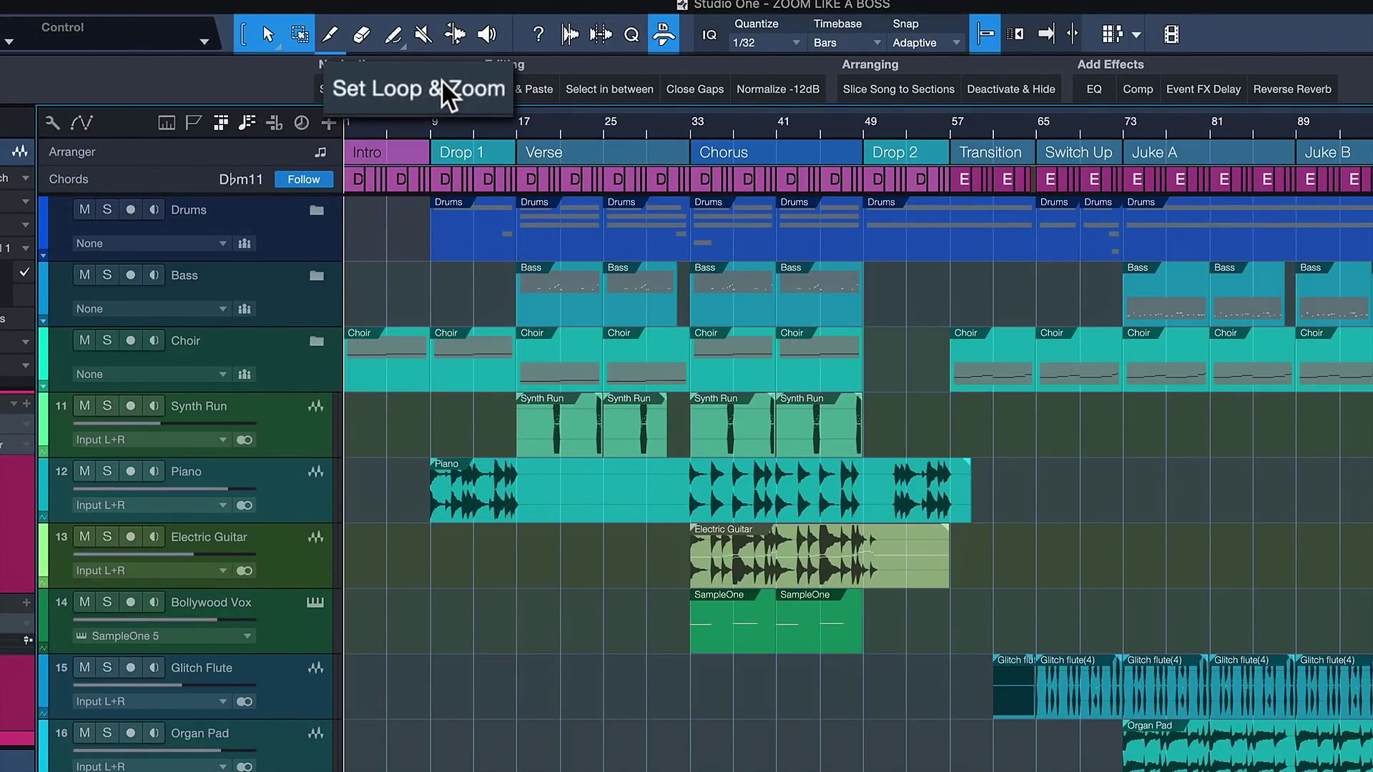
right_click(444, 86)
click(454, 166)
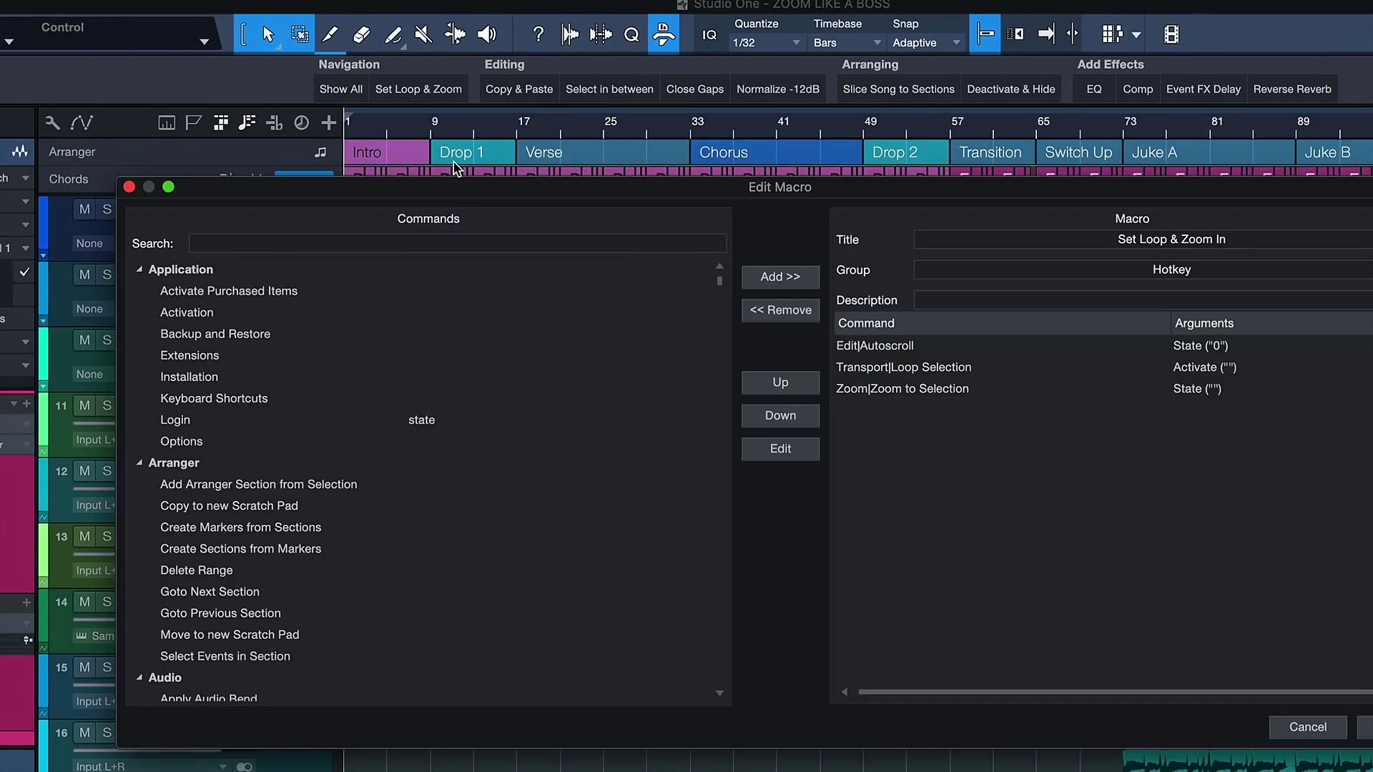
- Examine the Autoscroll, Loop Selection and Zoom to Selection commands in the macro, then leave the editor without changes
drag(953, 184, 547, 137)
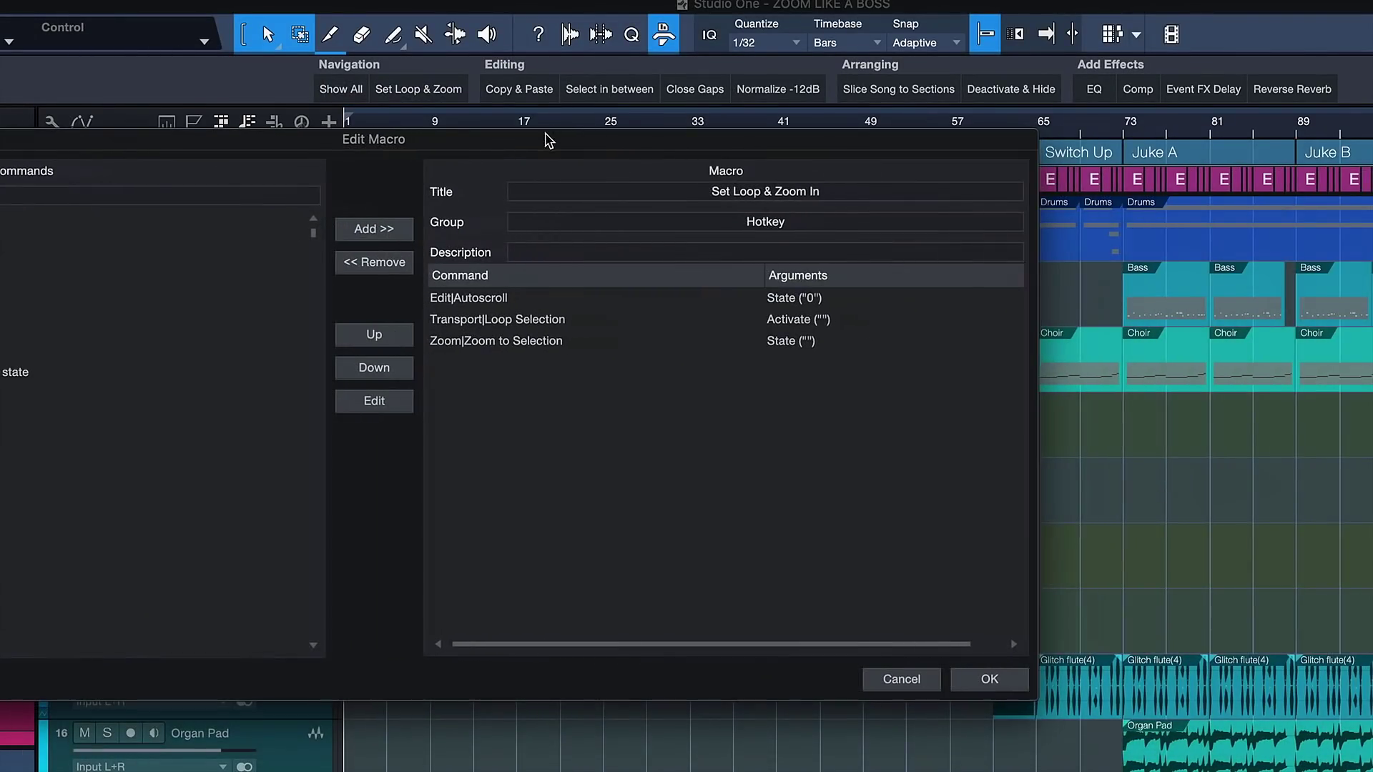
click(485, 307)
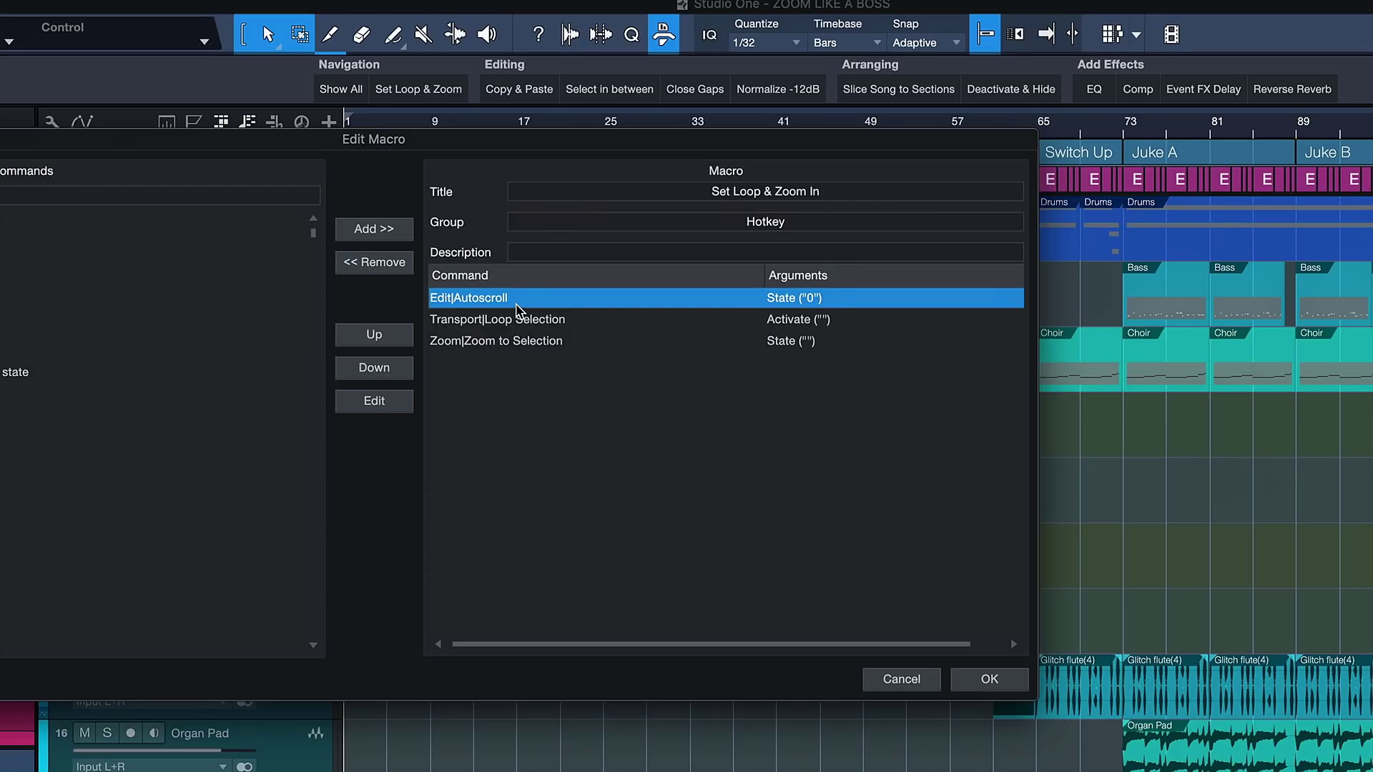
click(572, 320)
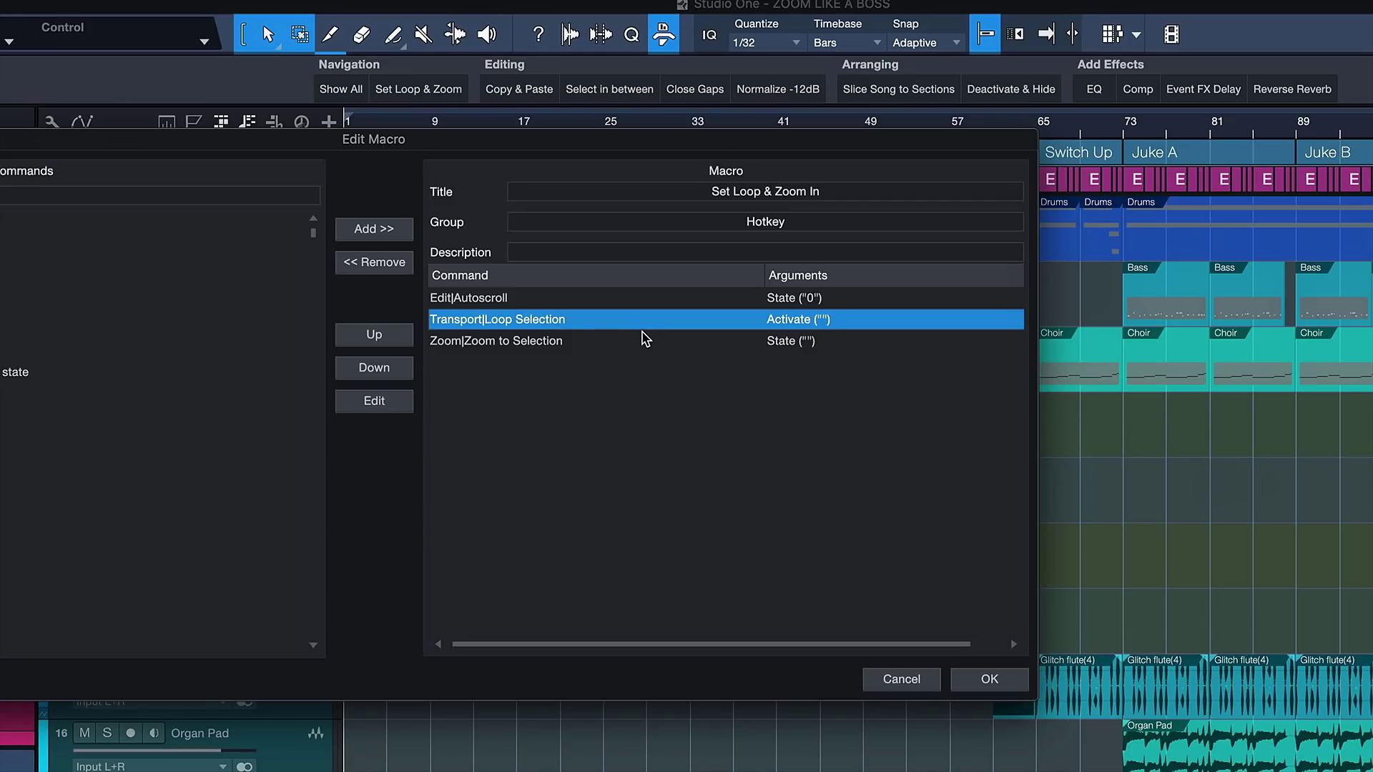
click(894, 690)
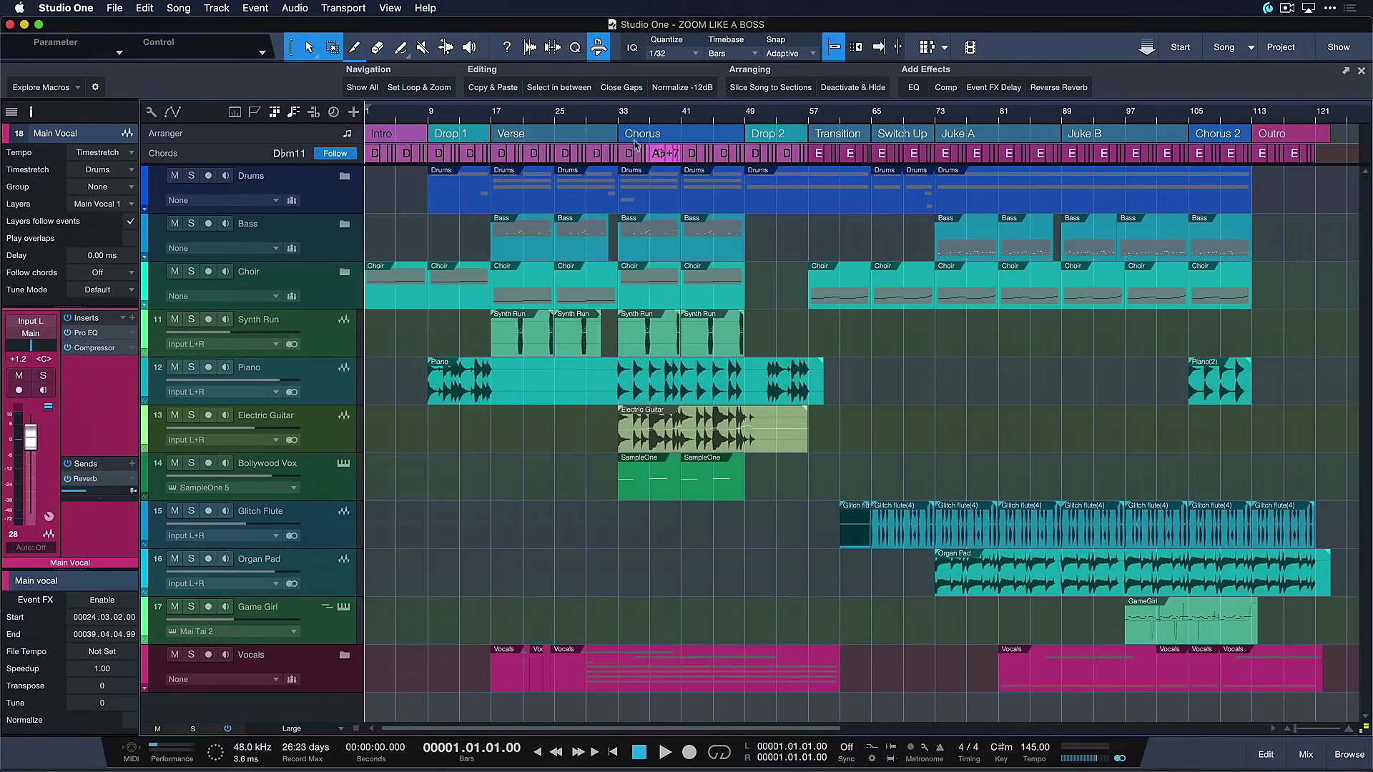
- Set the loop to the Chorus section of the arranger track and zoom the arrangement in on it
click(709, 158)
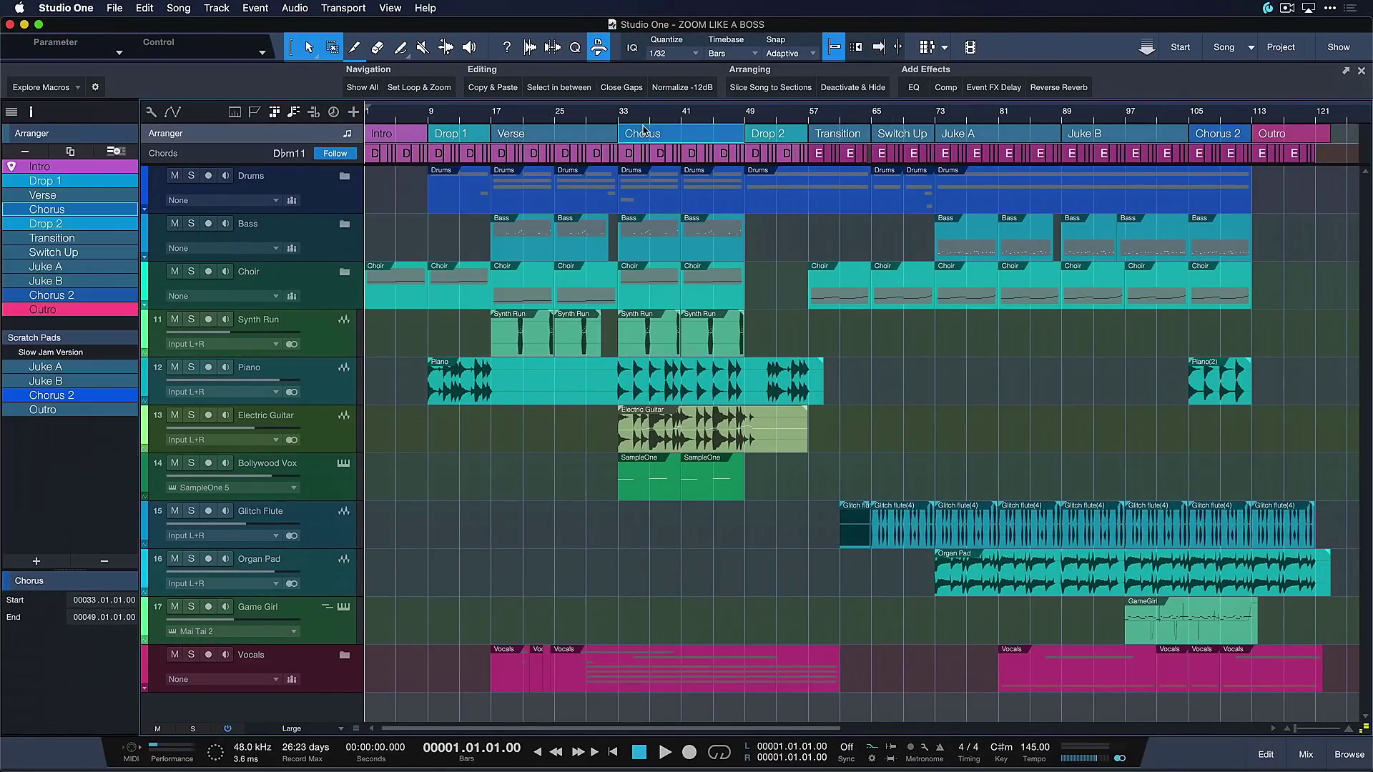
key(p)
key(shift+l)
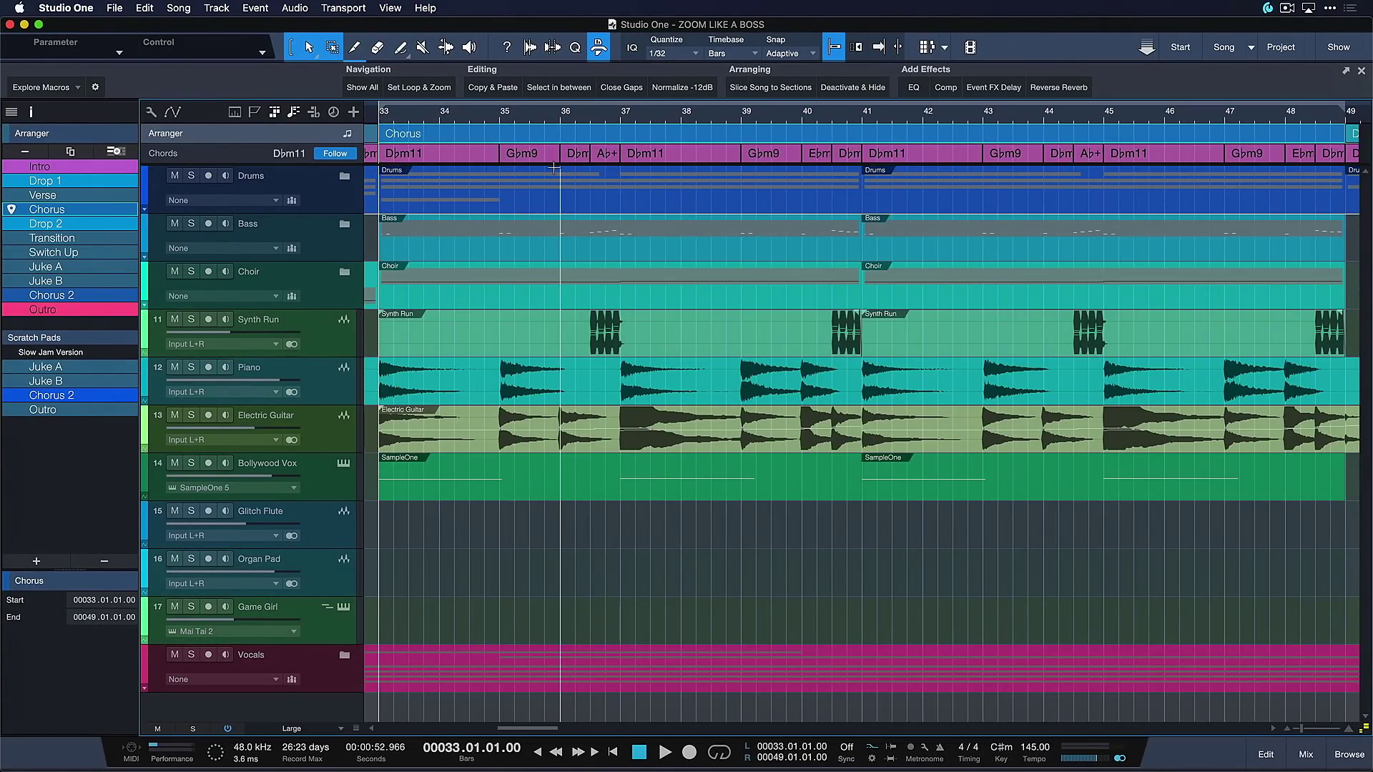
- Set the loop to the first Choir event in the Chorus, then zoom the arrangement out
click(490, 300)
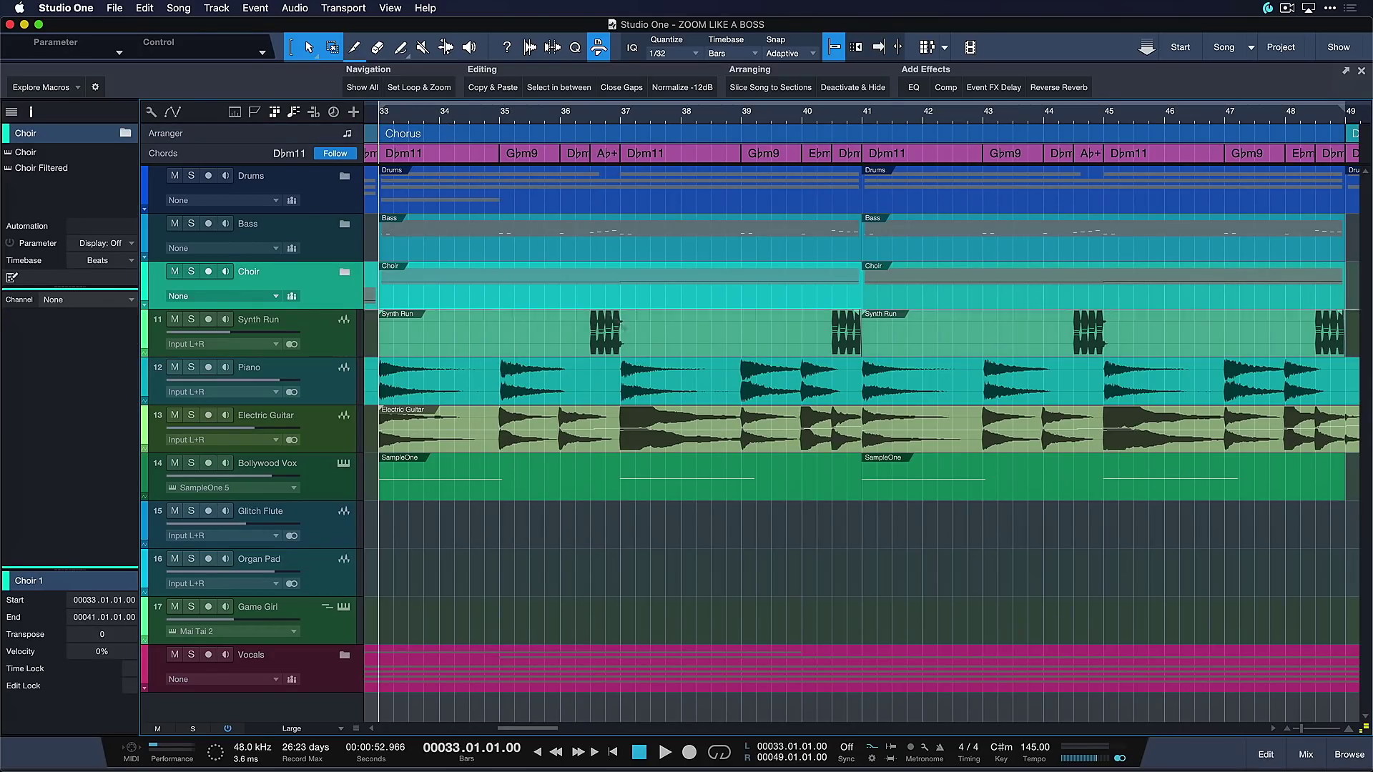
key(p)
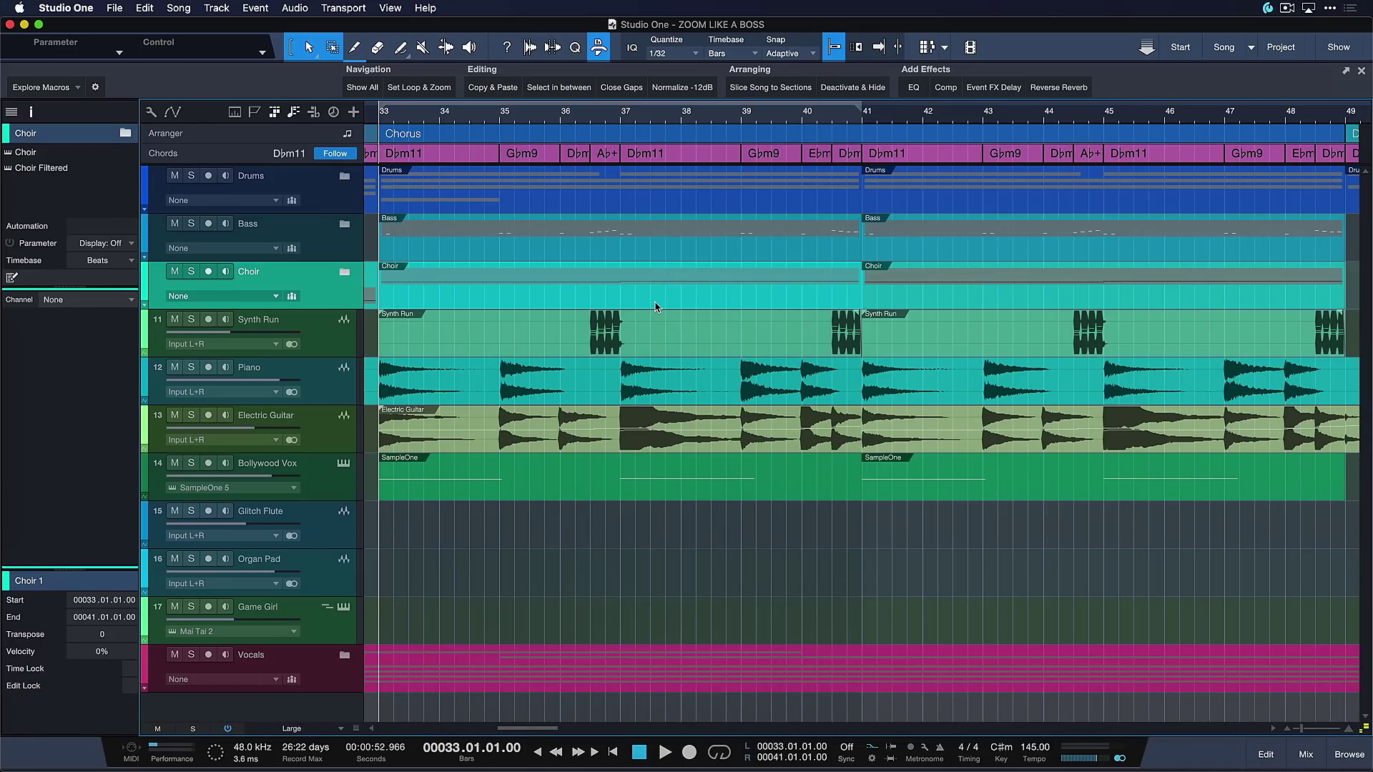
key(shift+l)
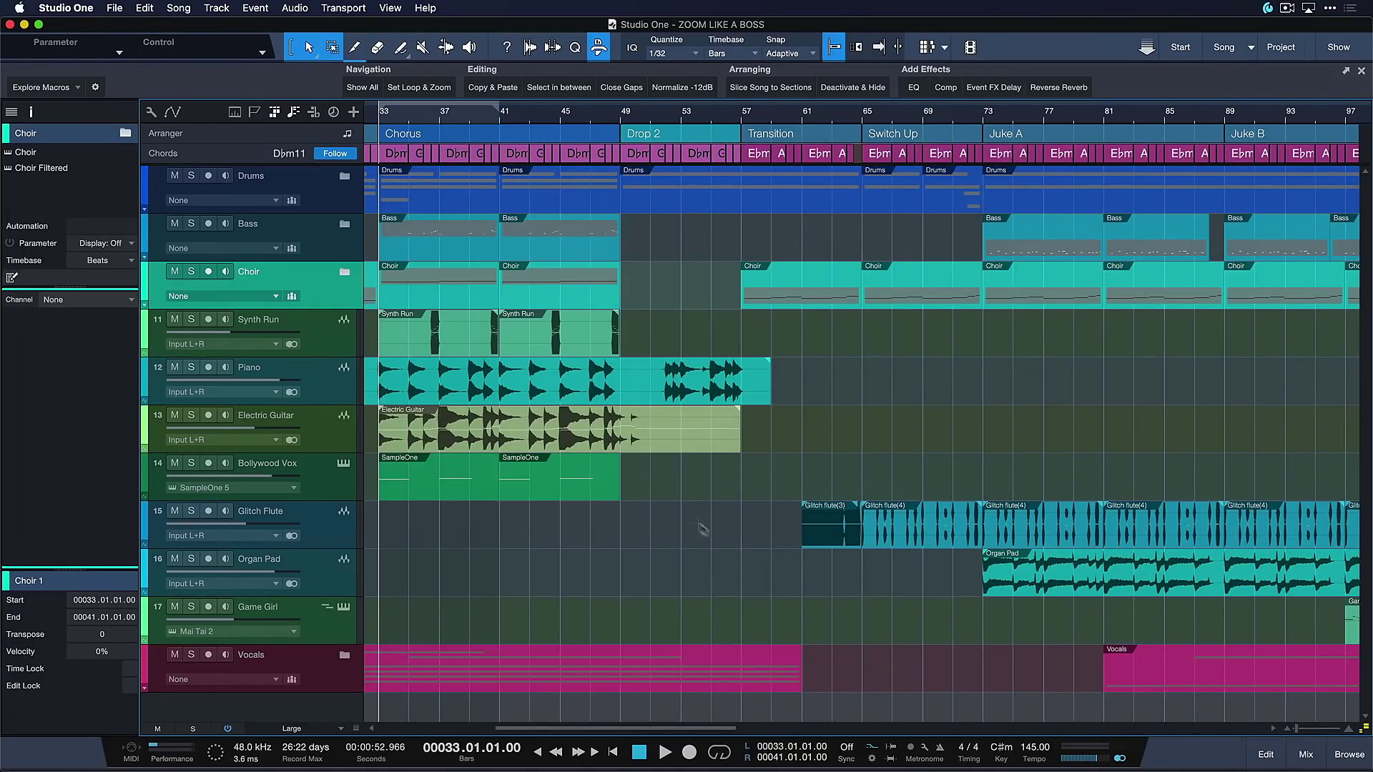
- Find Show Tracks with Events in Loop Range in the keyboard shortcut preferences, assign Cmd+1 to it, and save the preferences
click(57, 7)
click(85, 63)
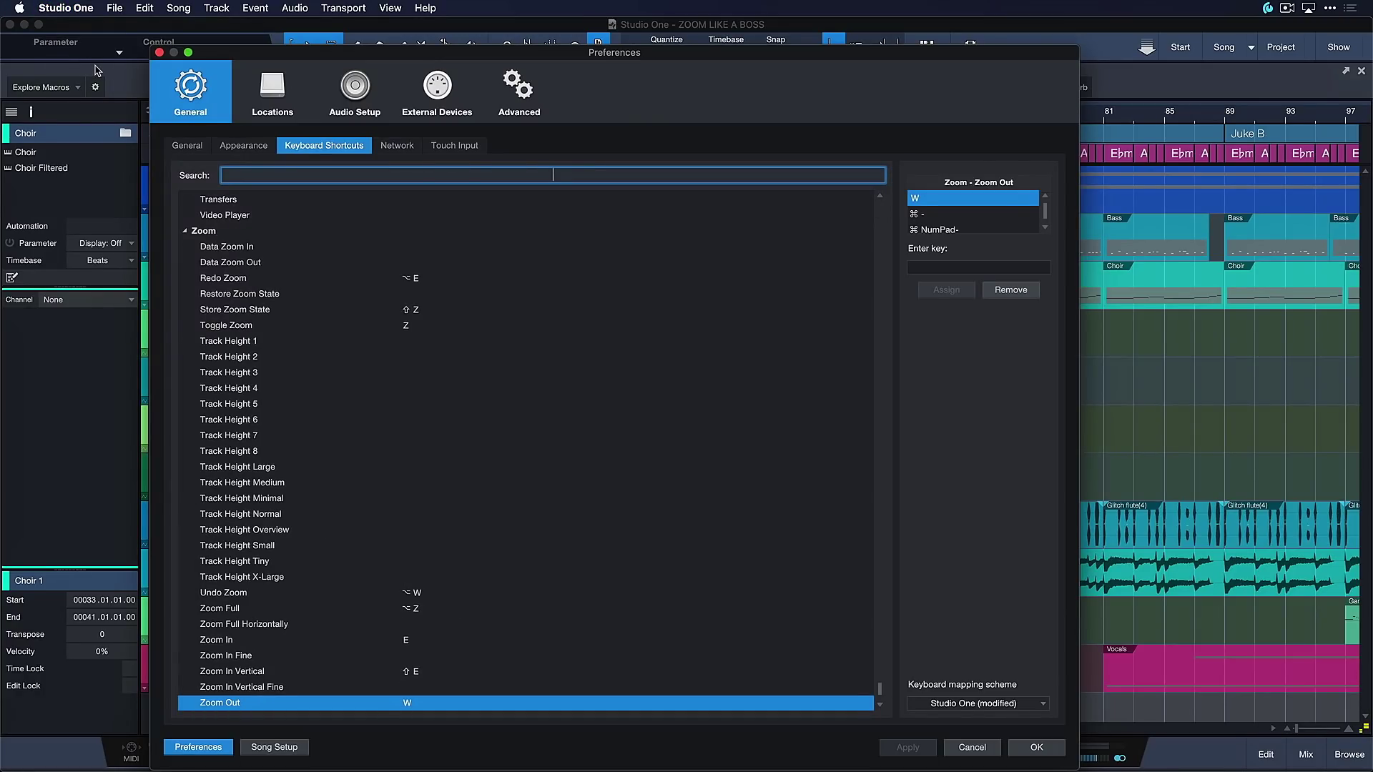
click(553, 174)
text(Show tr)
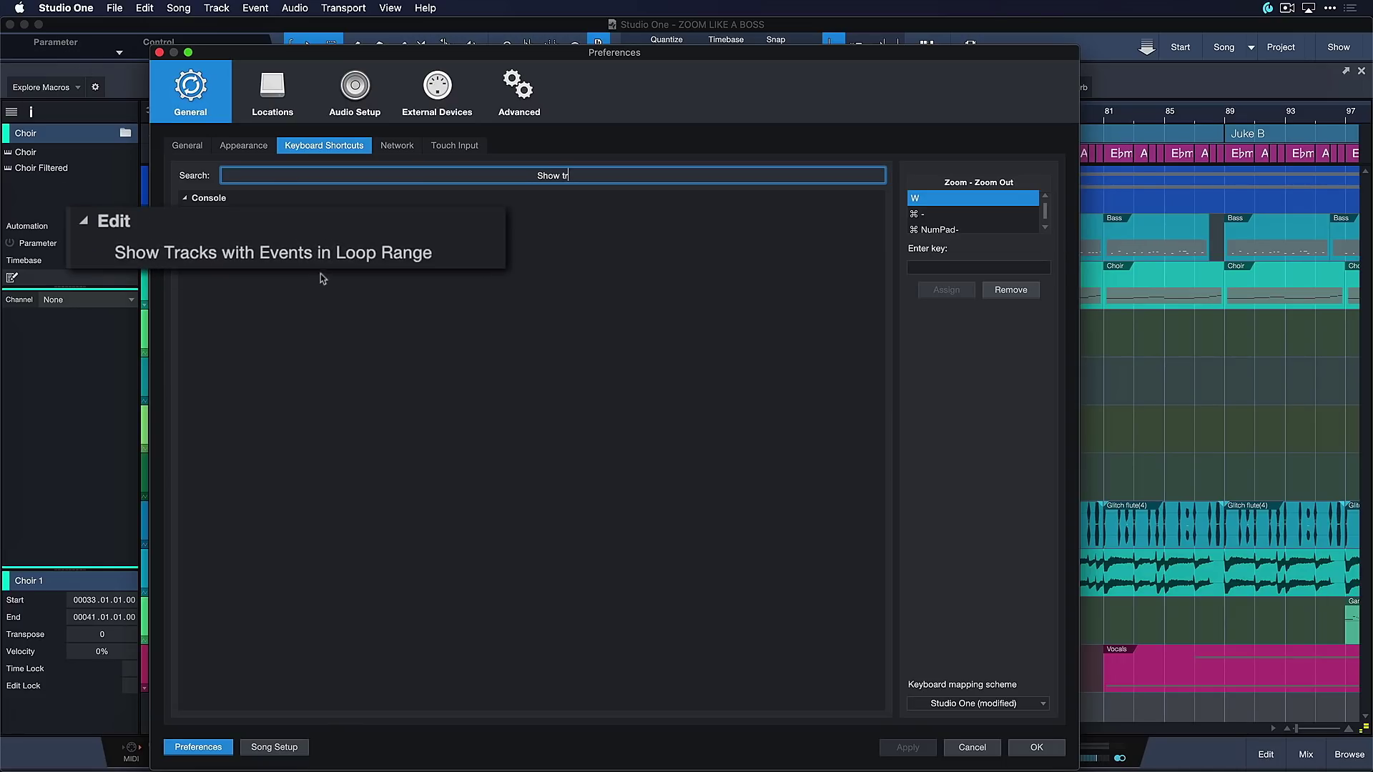
click(318, 245)
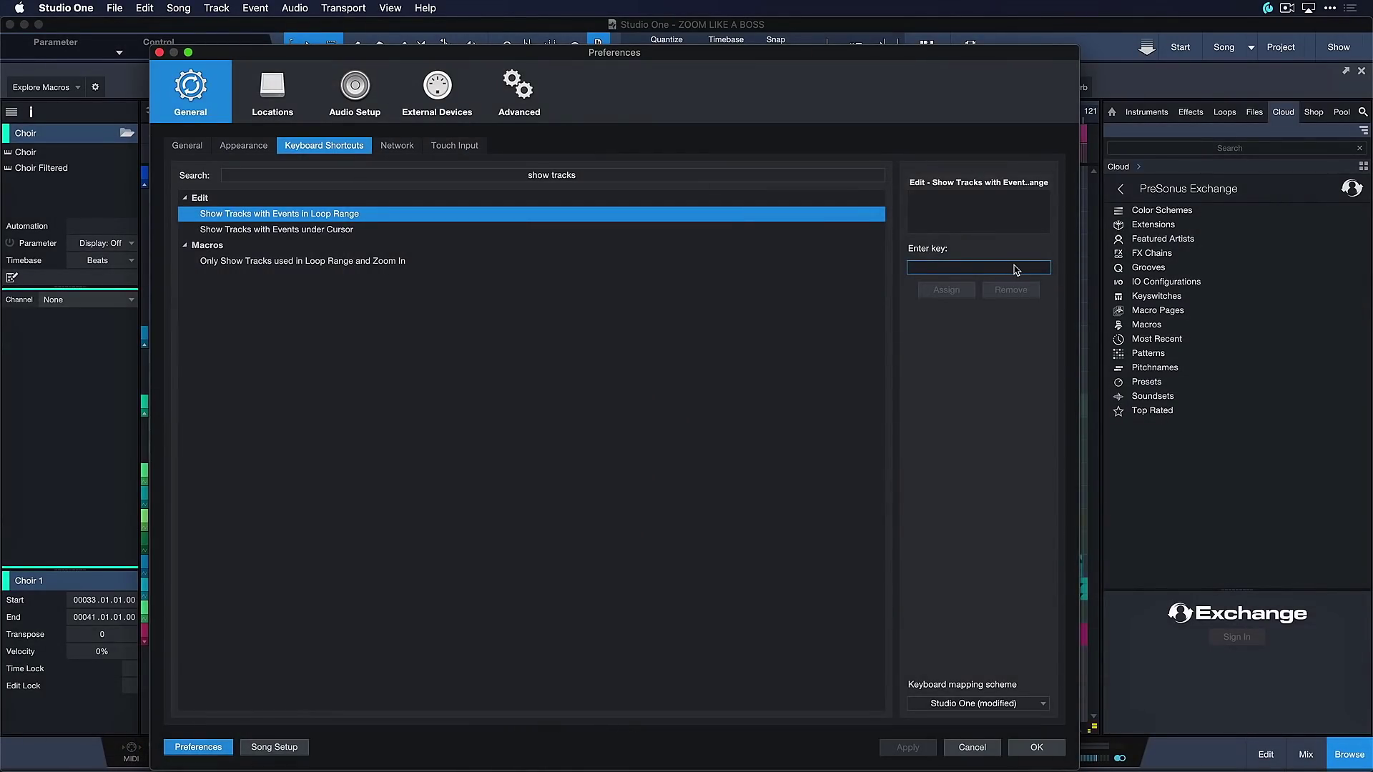
key(z)
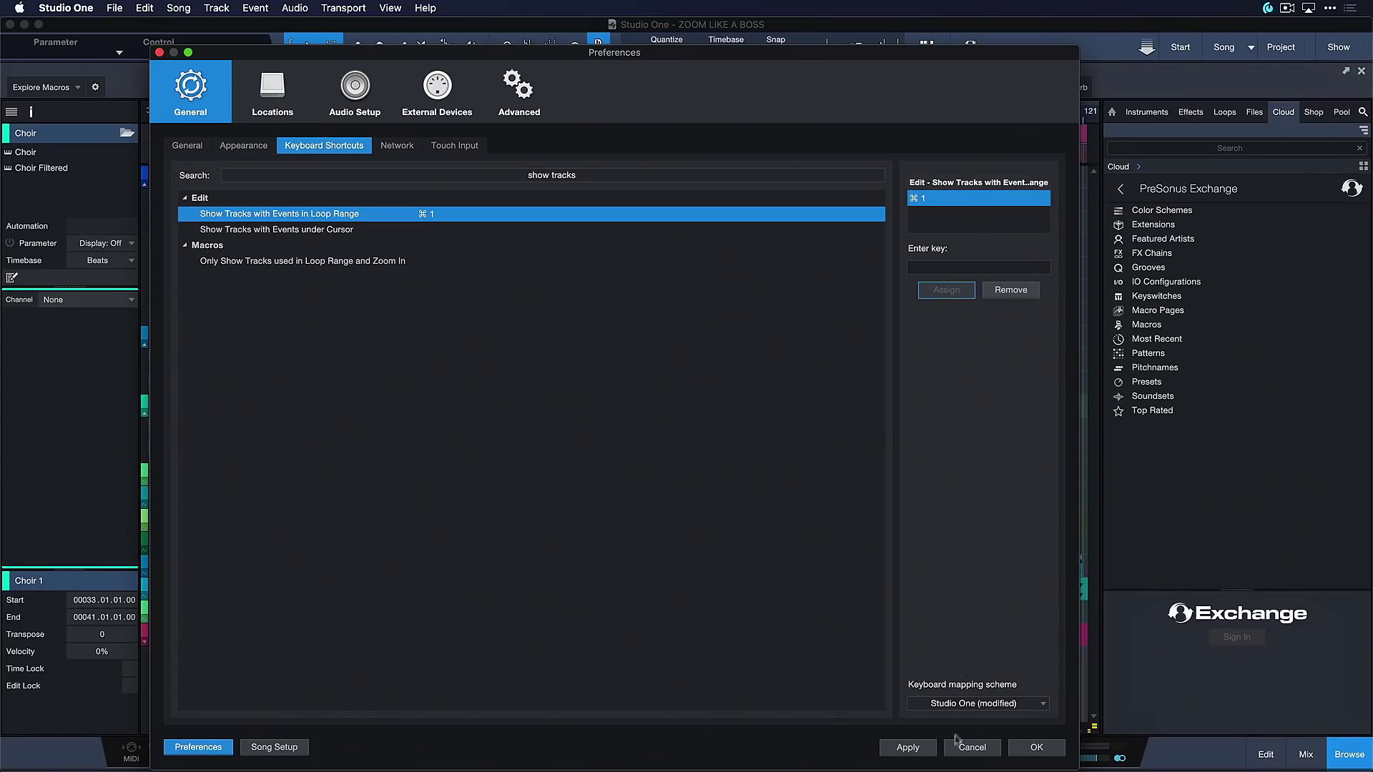
click(908, 748)
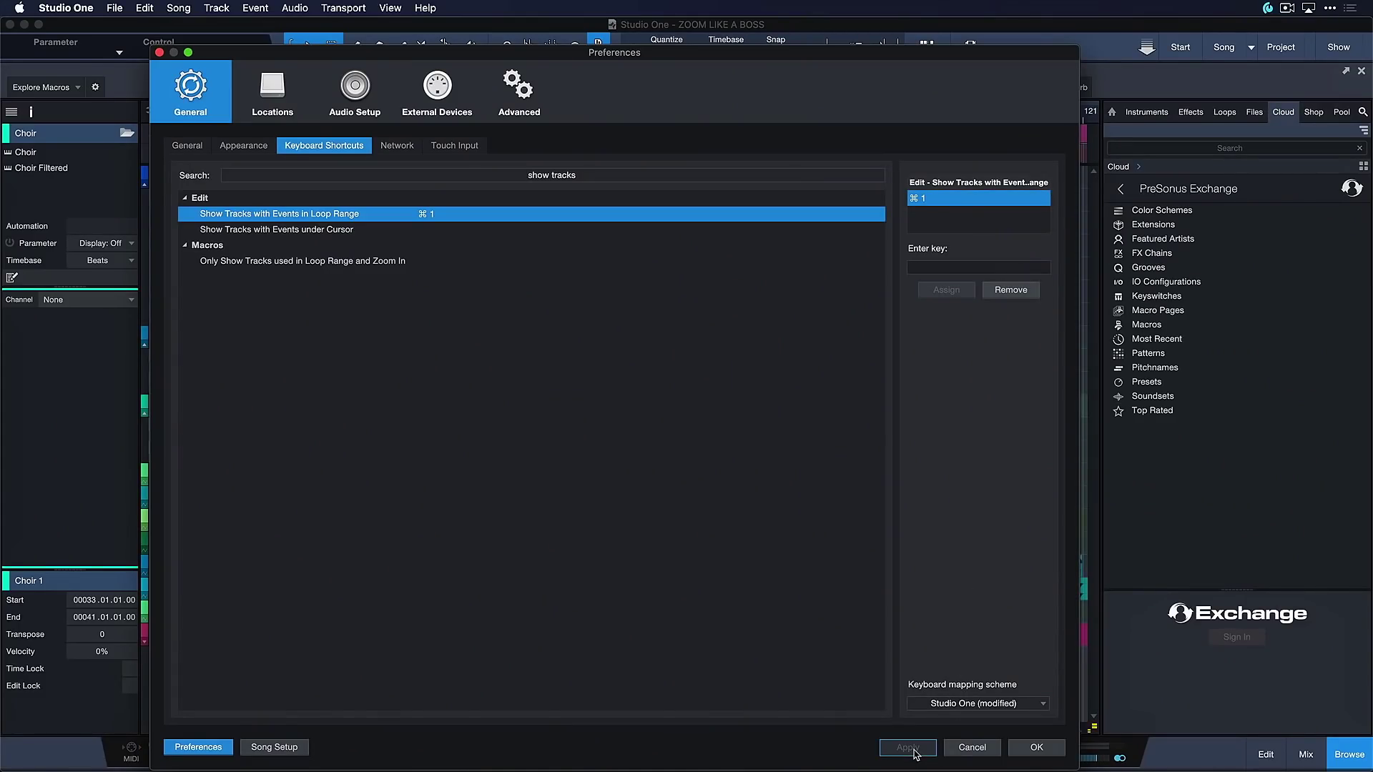
click(1036, 747)
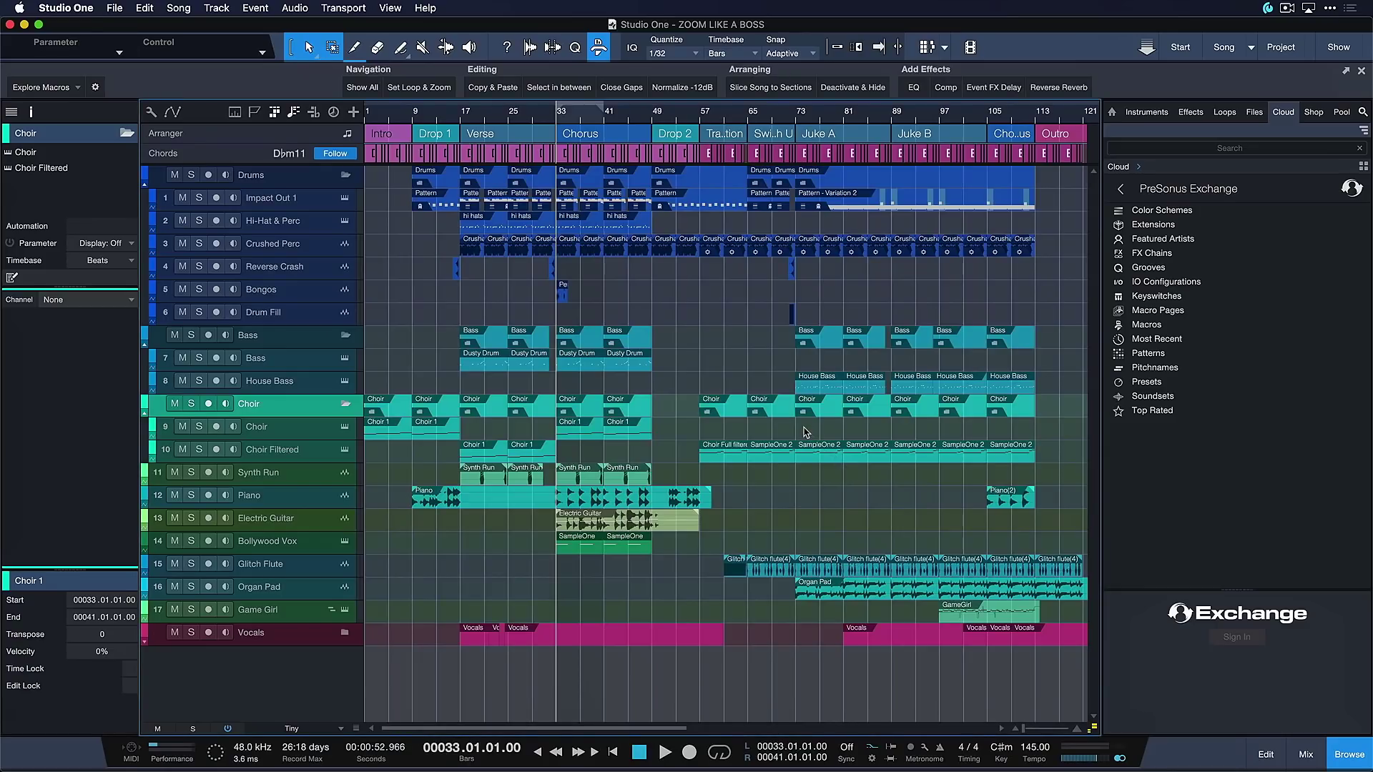
- Loop the Drop 2, Transition and Switch Up sections in turn, then show only the tracks with events in Switch Up
click(678, 136)
key(p)
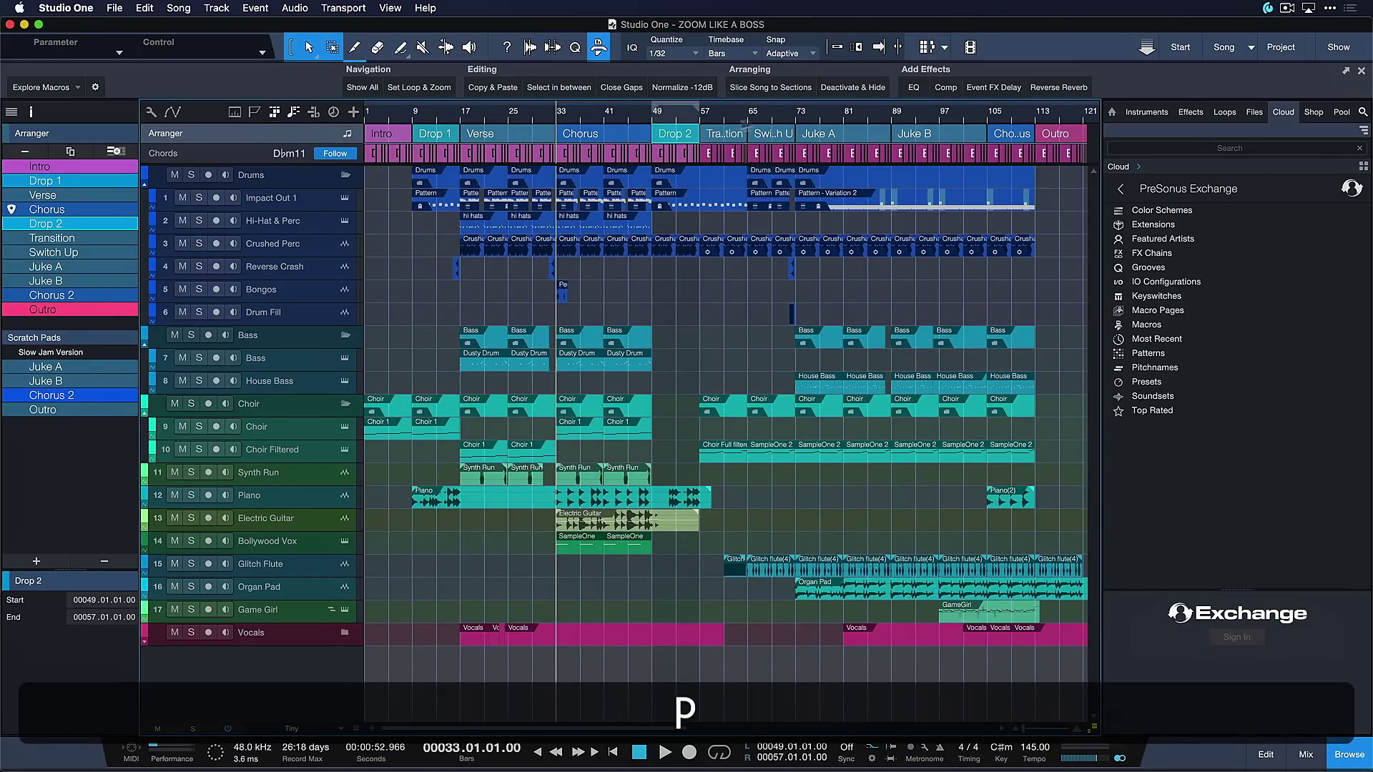
click(739, 129)
key(p)
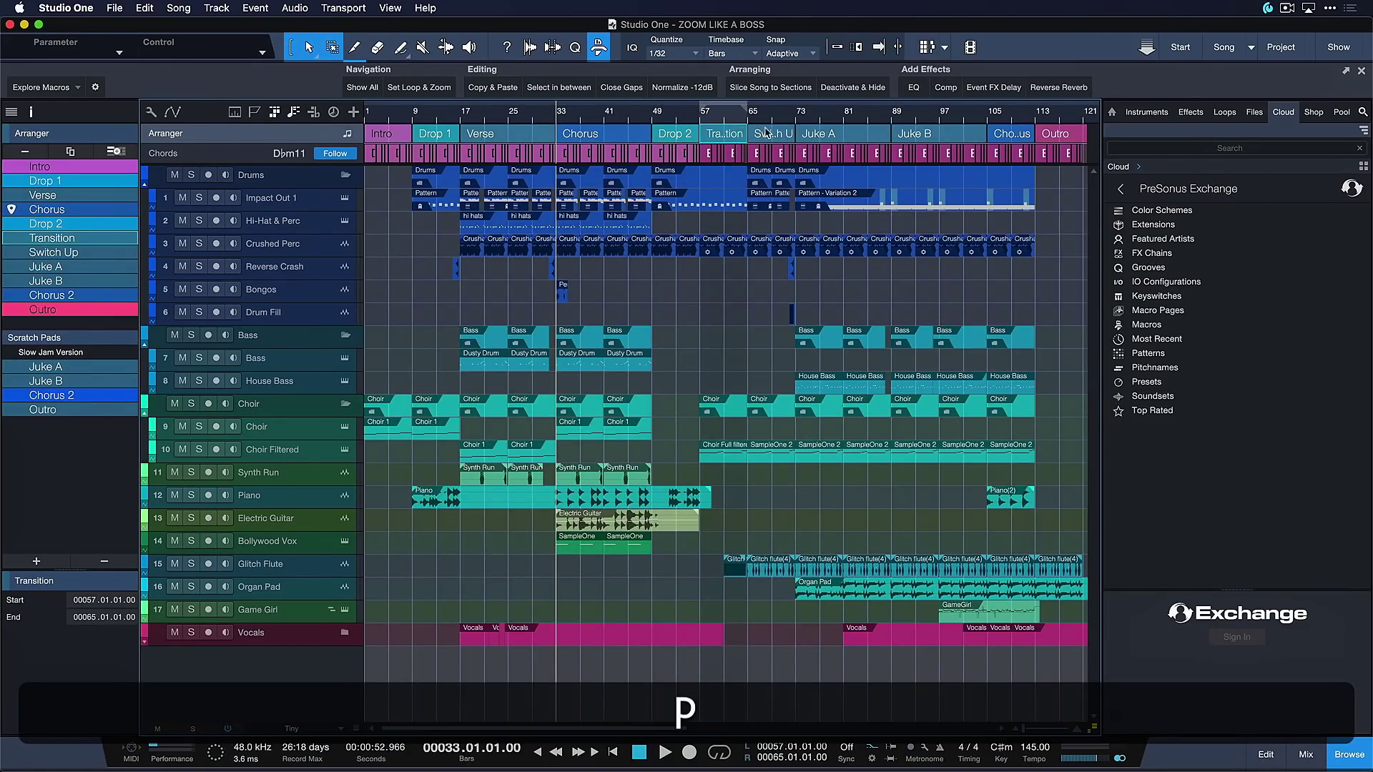
click(761, 133)
key(p)
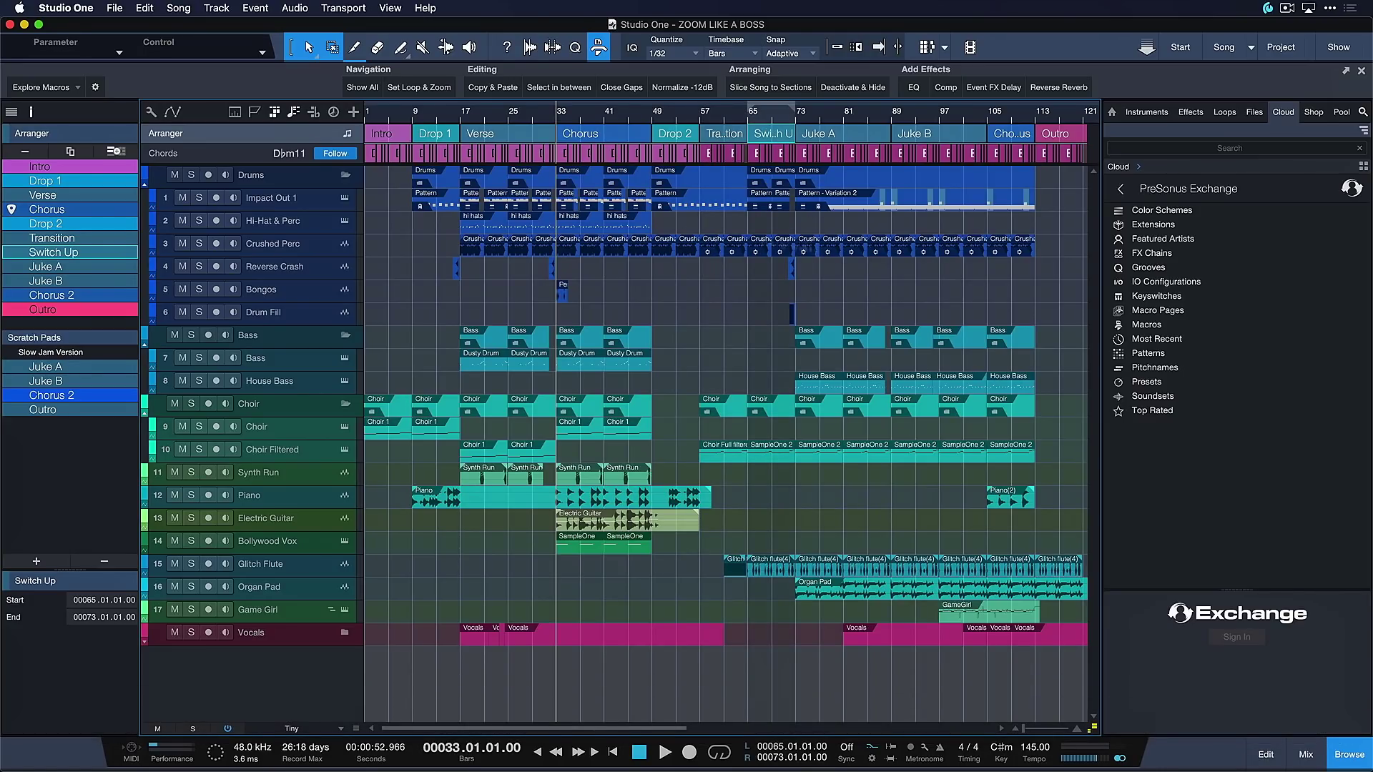
key(super)
key(super+i)
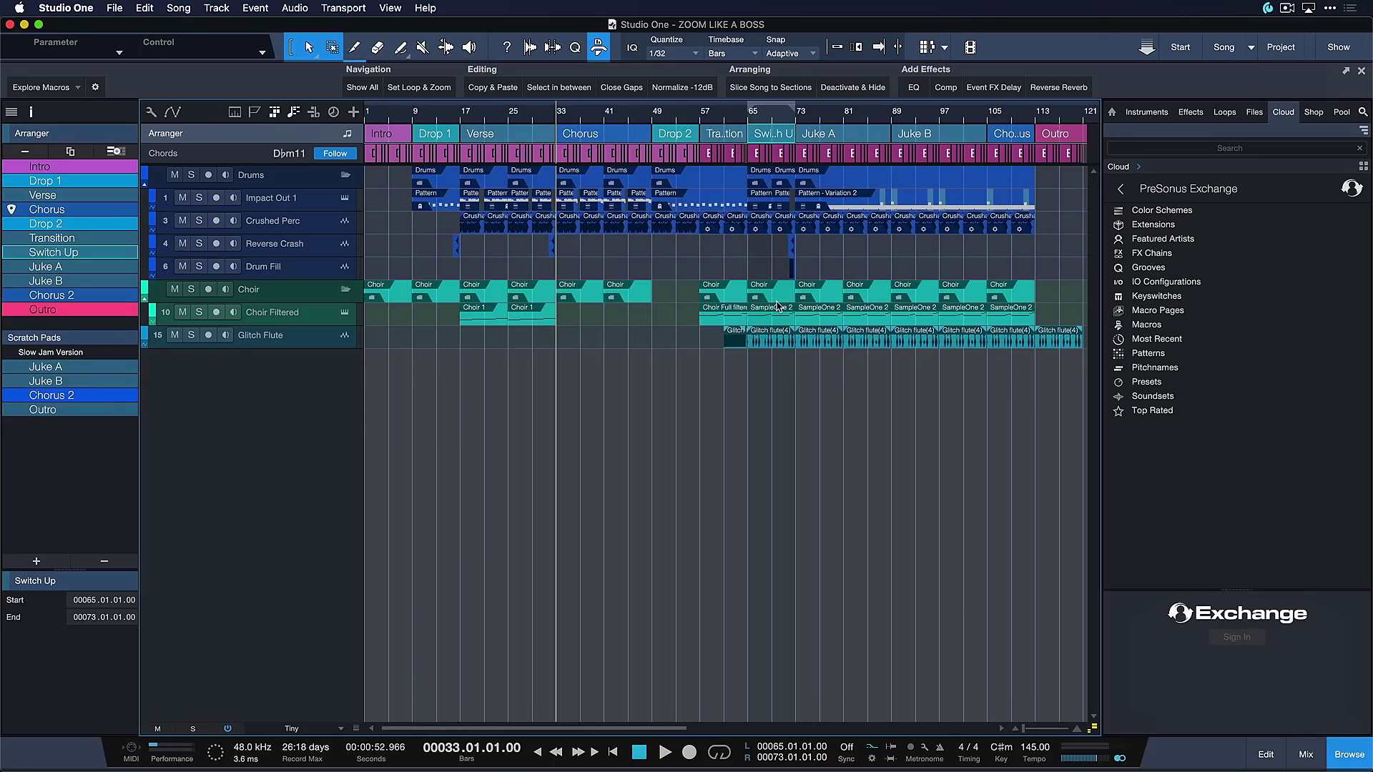
- Set the loop to the Verse section and show only the tracks that have events in that range
click(745, 116)
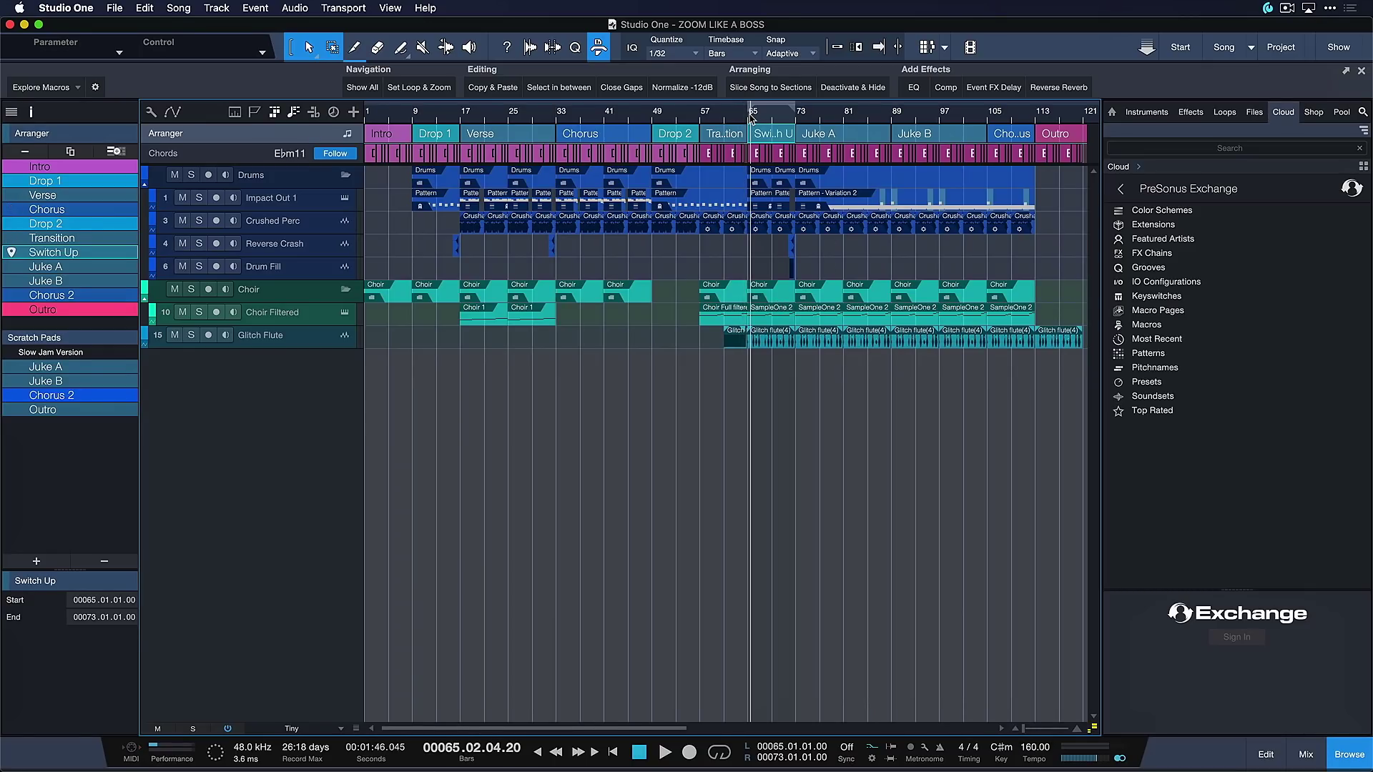
scroll(753, 111, up, 3)
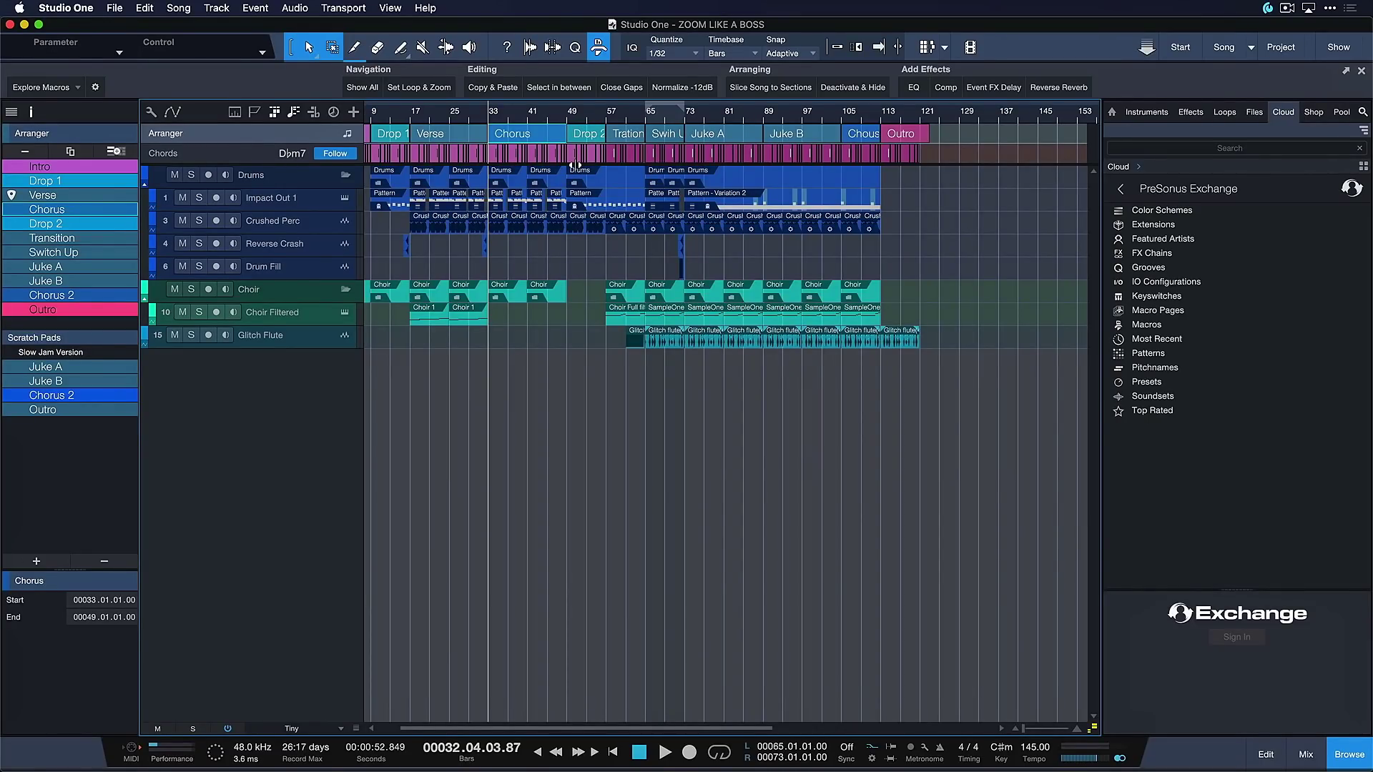
key(super+i)
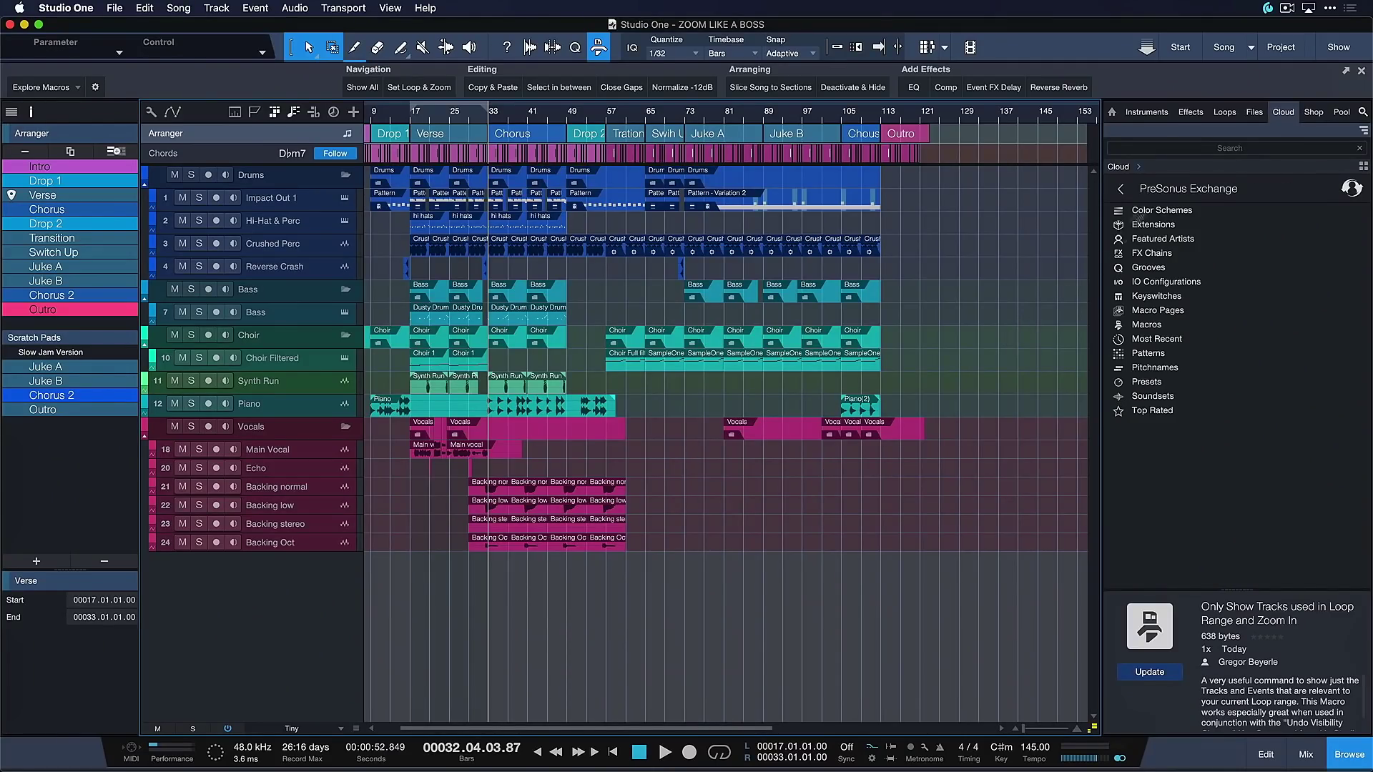
- Search PreSonus Exchange for "only show tracks" and select the Only Show Tracks used in Loop Range and Zoom In macro
click(1211, 147)
text(only show track)
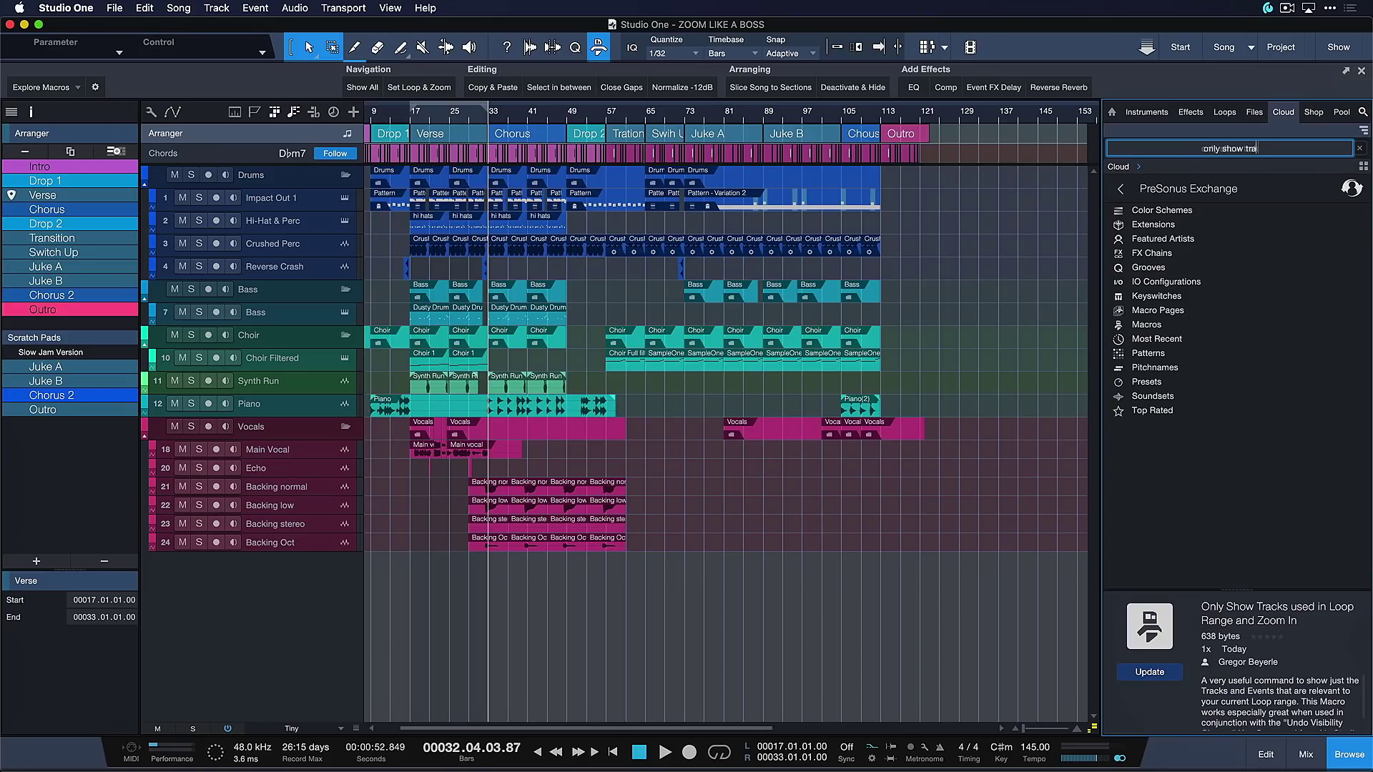
text(s)
key(Return)
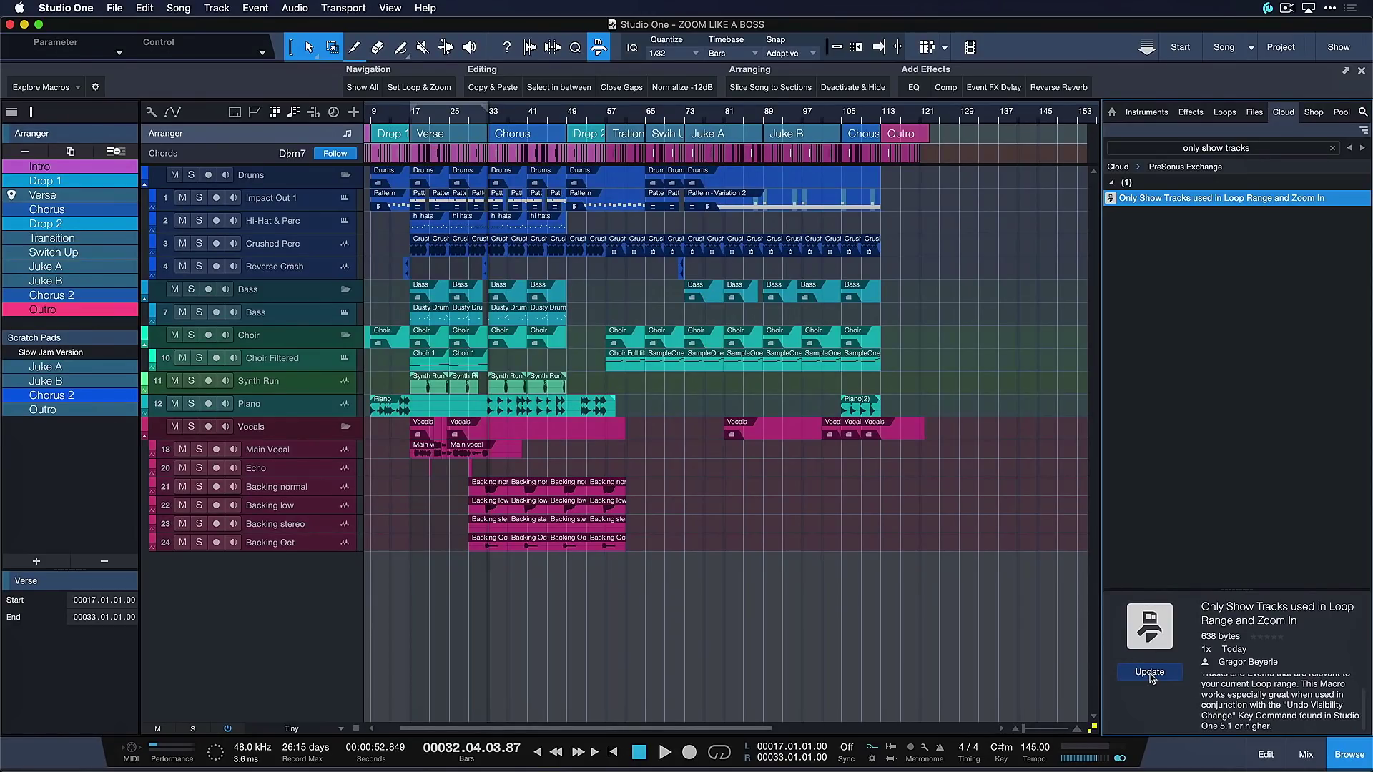
- Find the Only Show Tracks used in Loop Range and Zoom In macro in the keyboard shortcut preferences and assign Cmd+2 to it
click(1361, 756)
key(ctrl+y)
text(only sho)
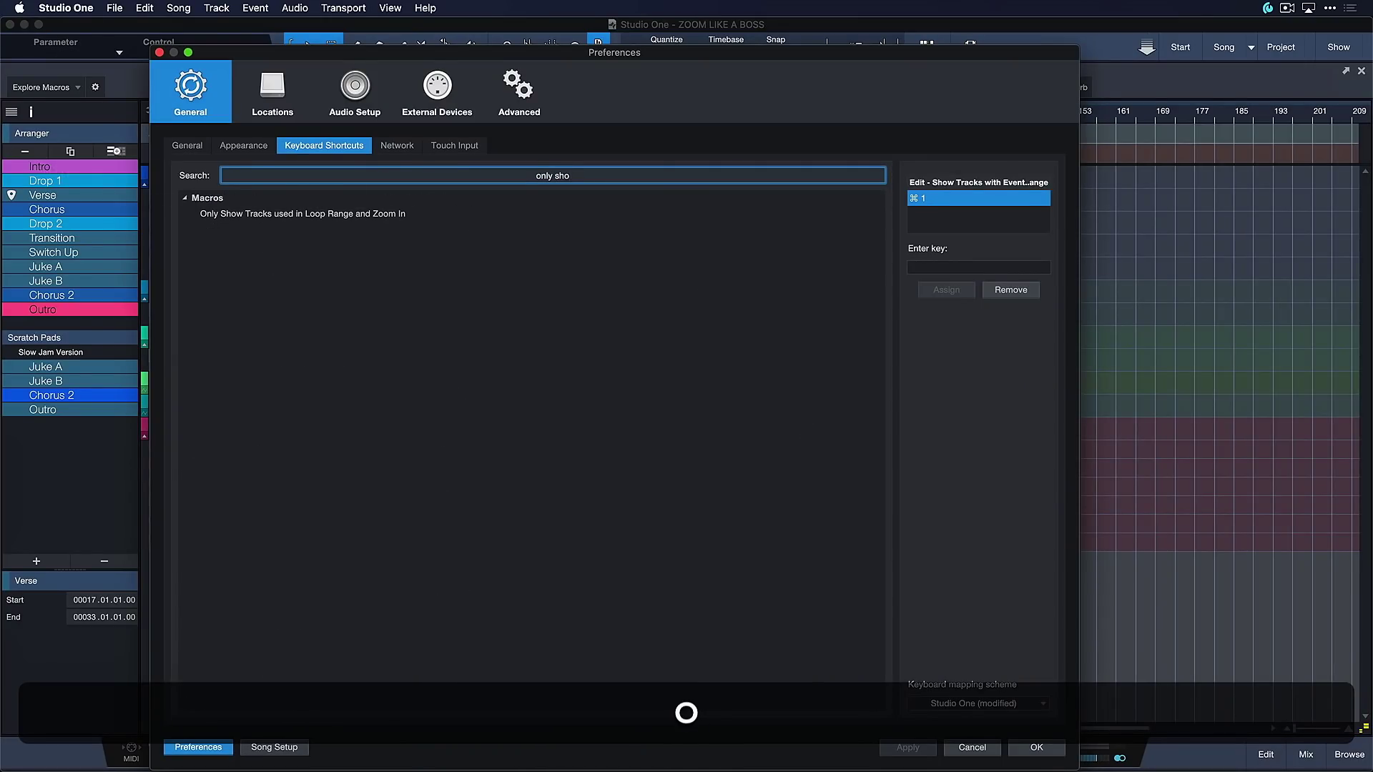
click(334, 215)
click(934, 269)
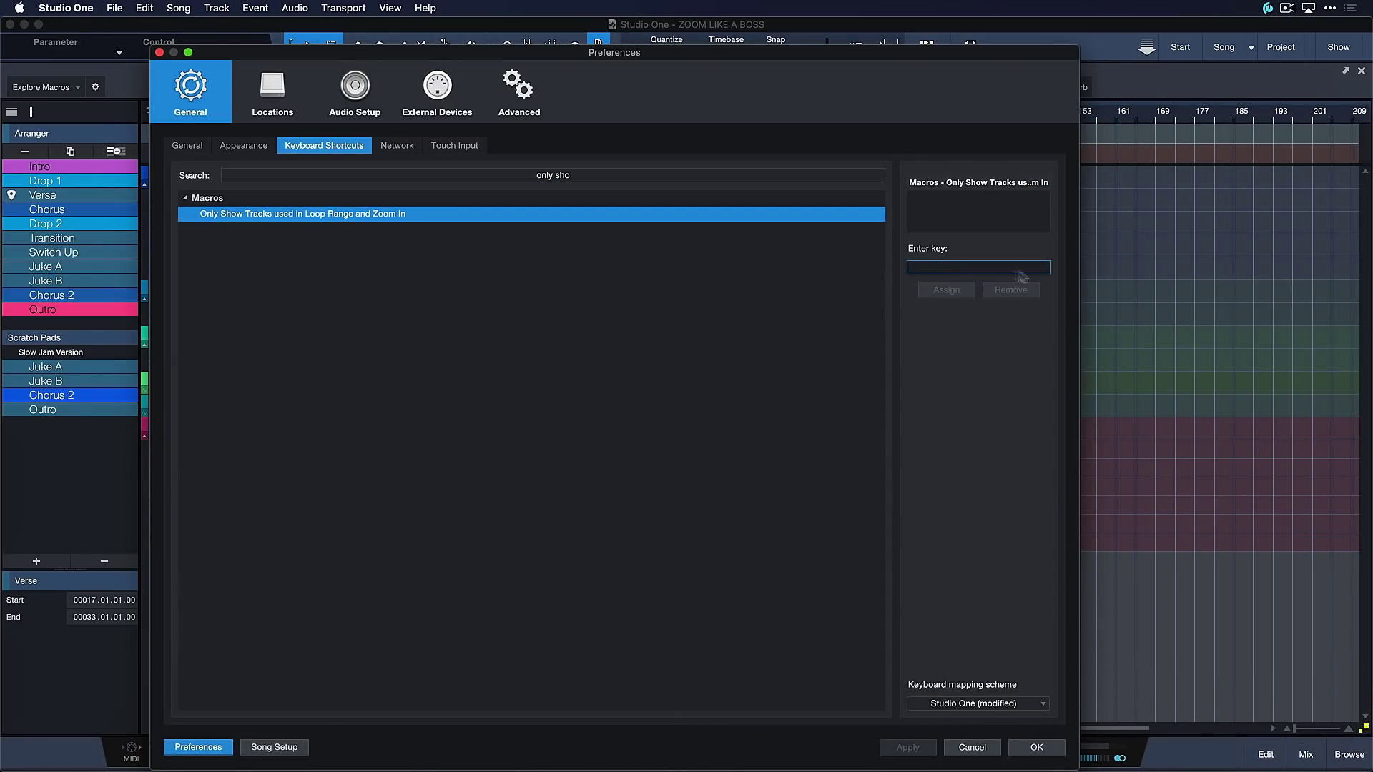
key(super+2)
click(946, 291)
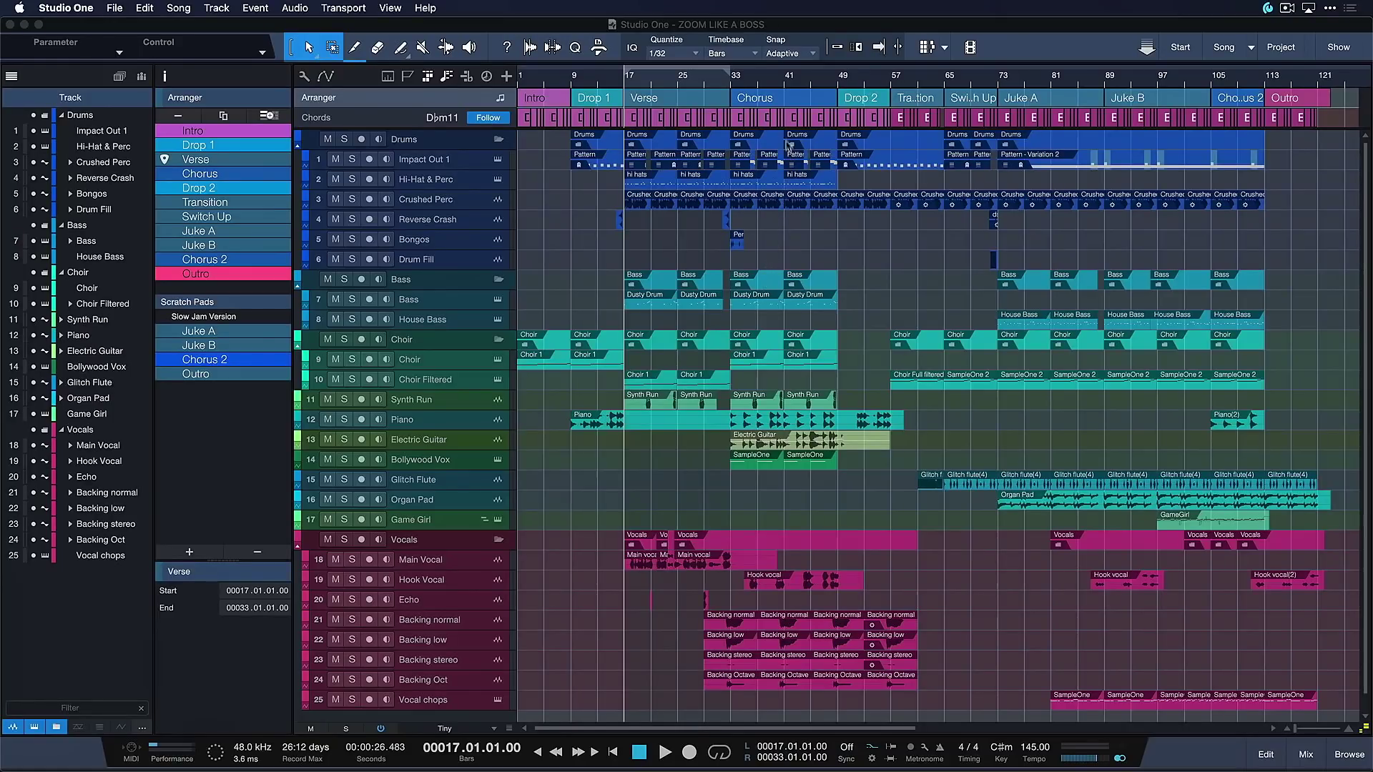
- Loop the Chorus and Verse sections in turn, running the Only Show Tracks used in Loop Range and Zoom In macro on each
click(773, 107)
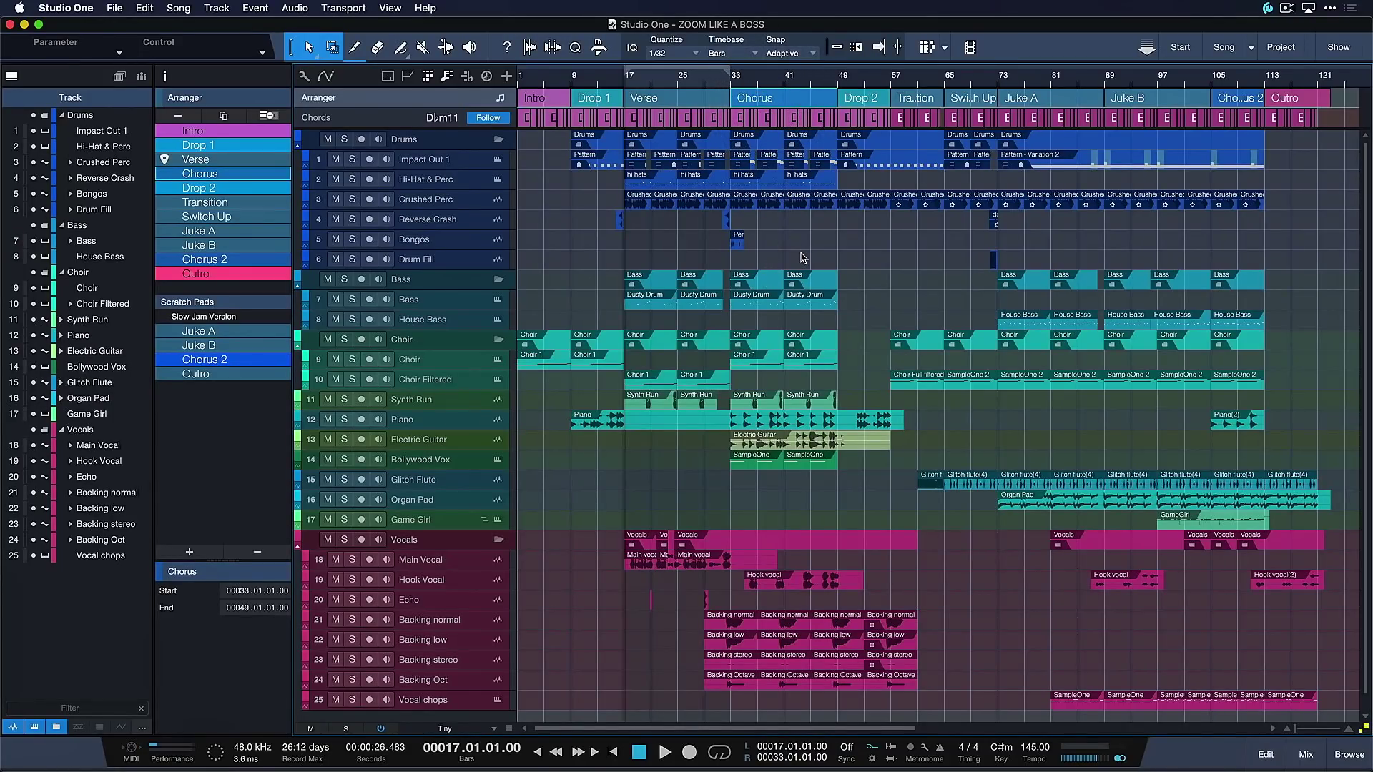
key(super+2)
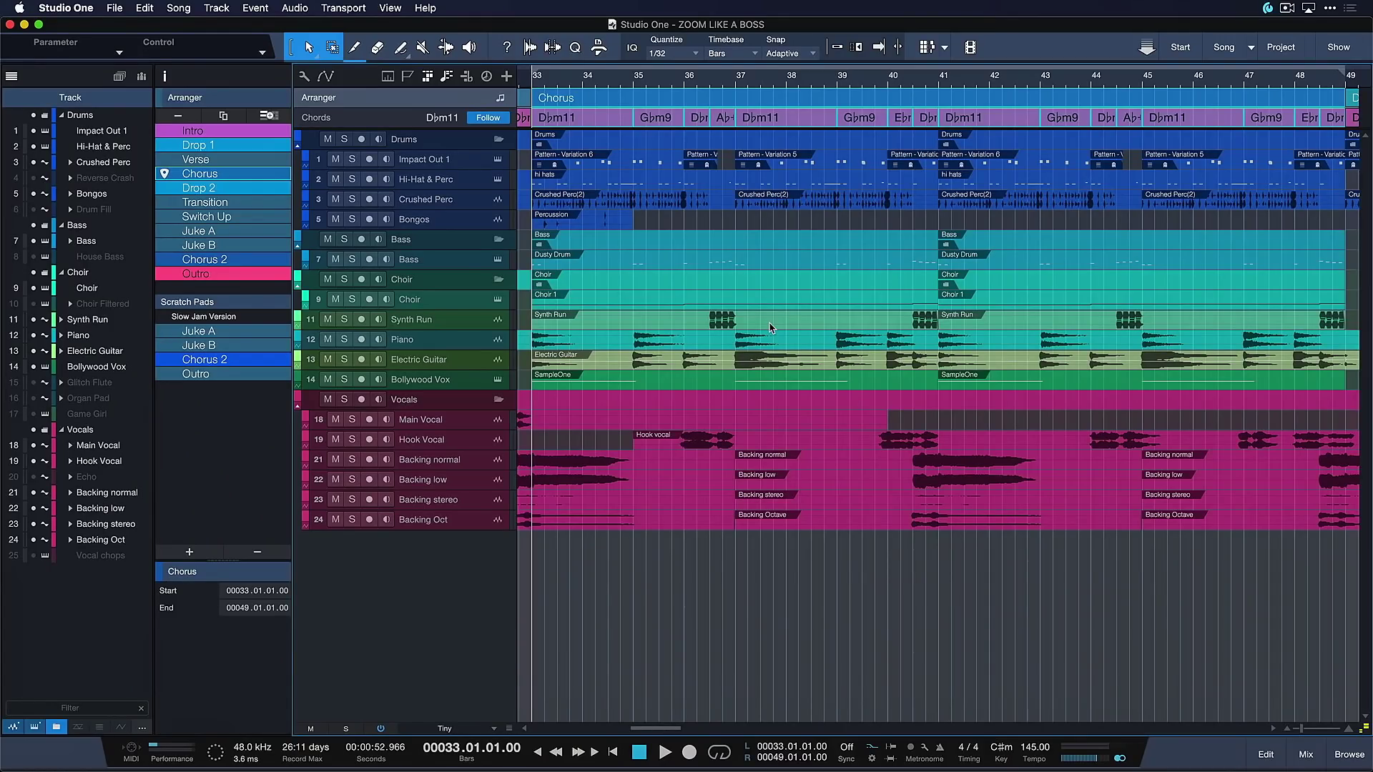
key(super+2)
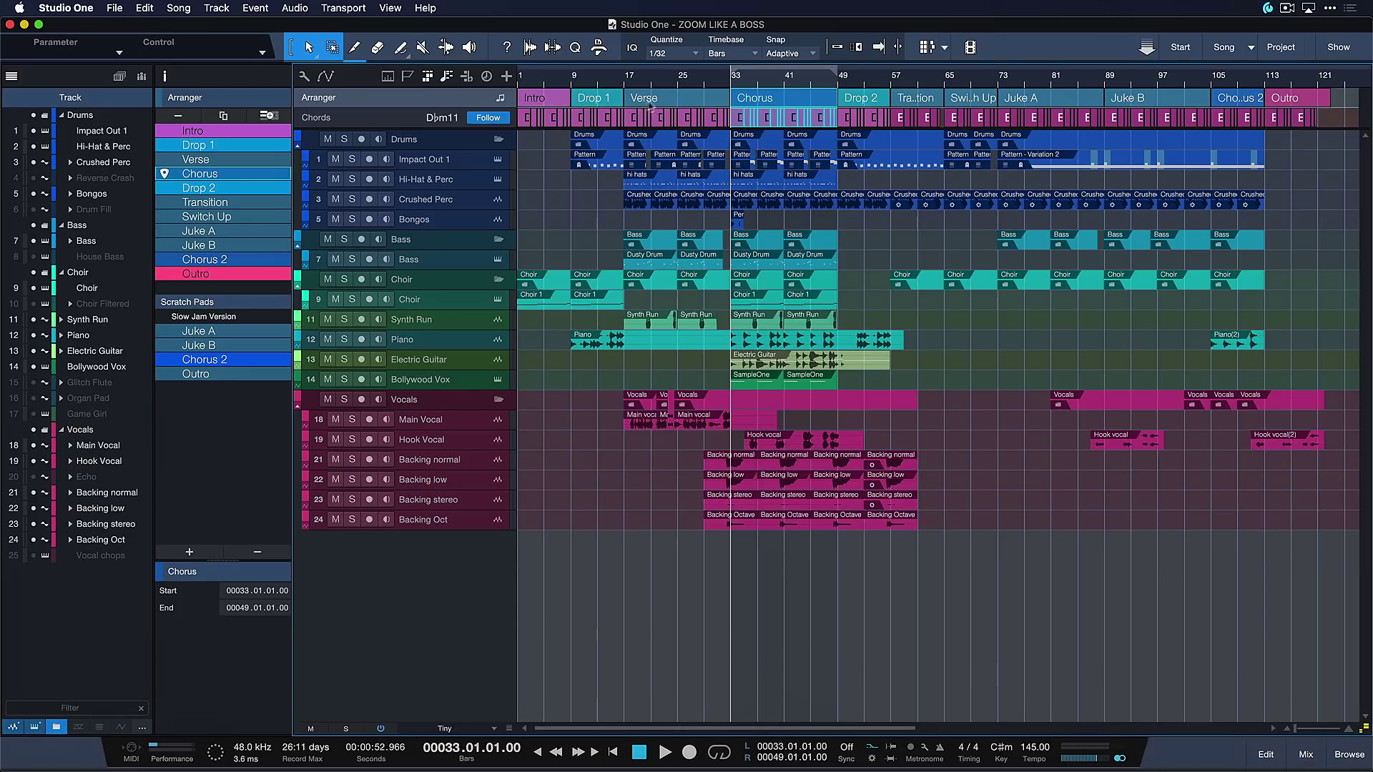
click(648, 105)
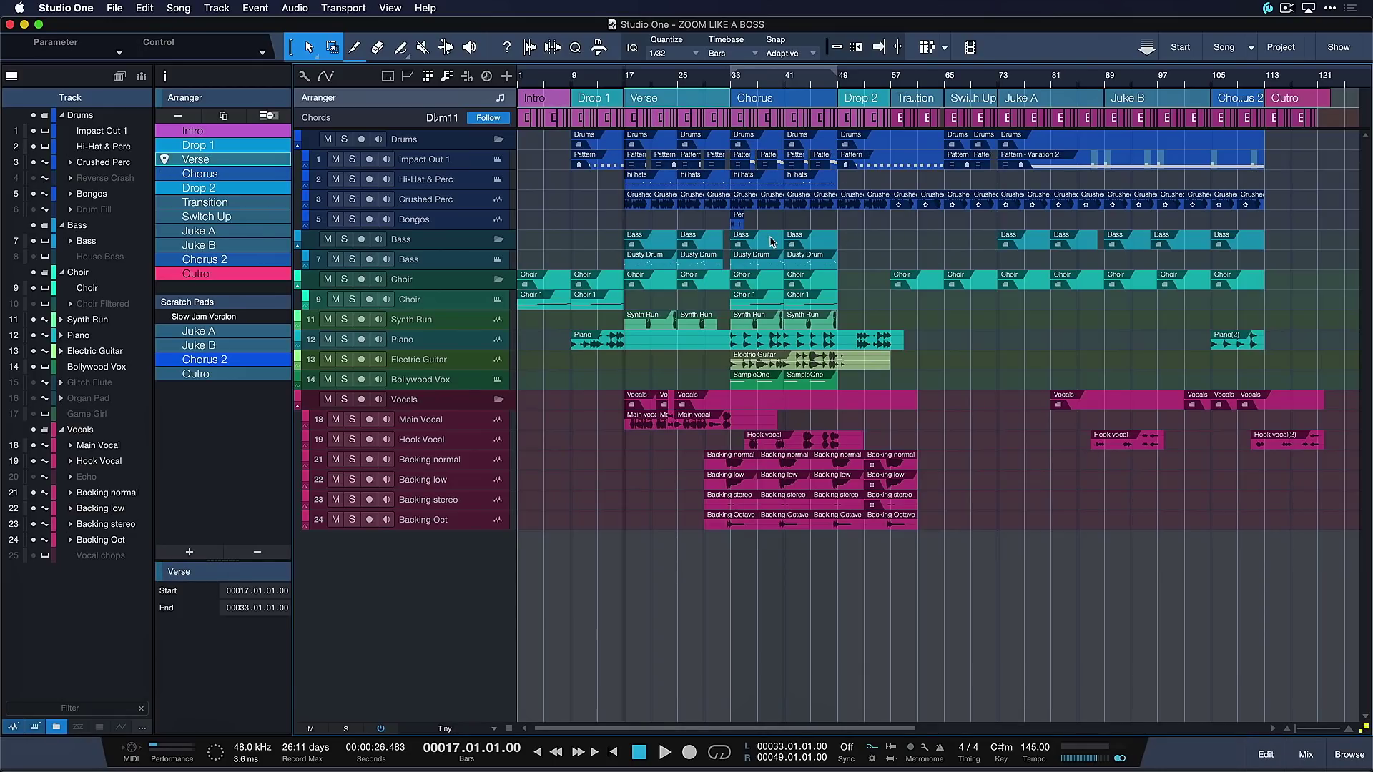
key(super+2)
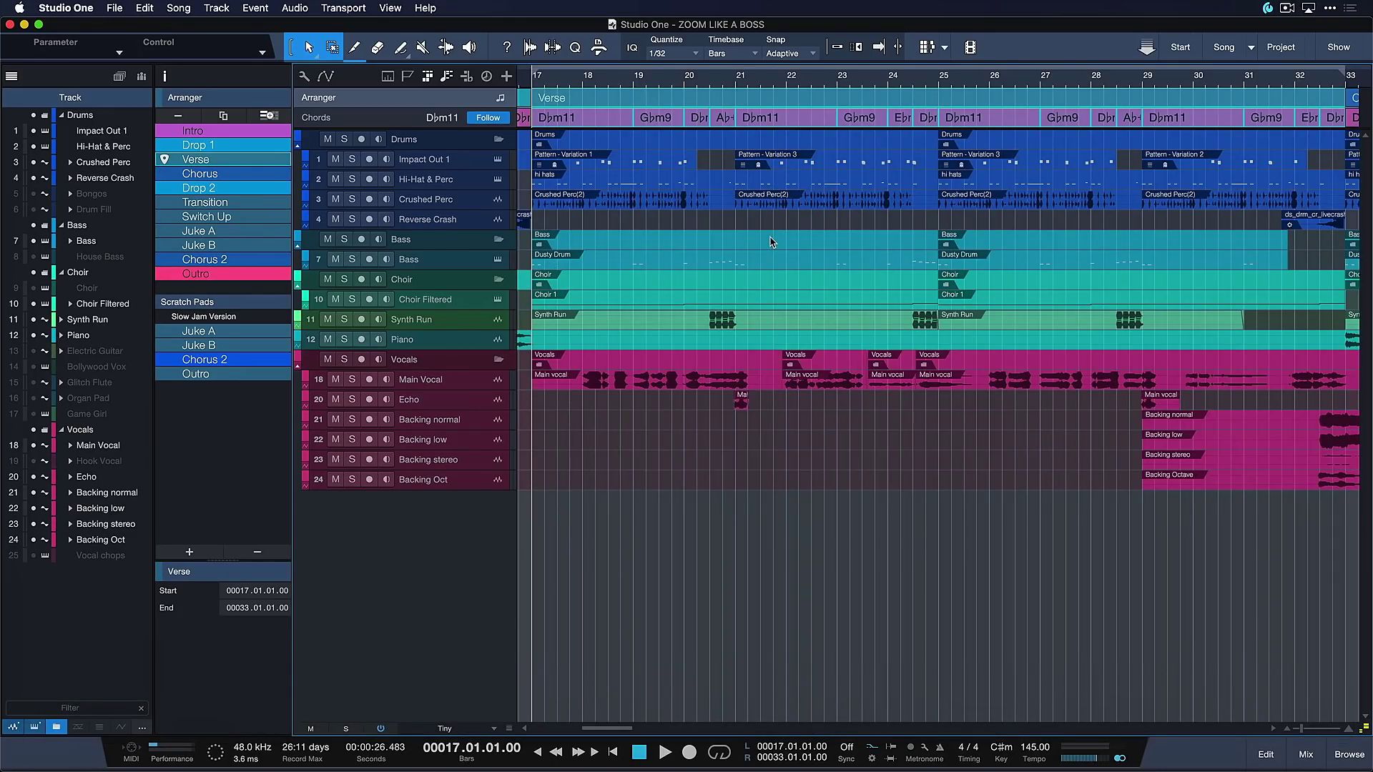